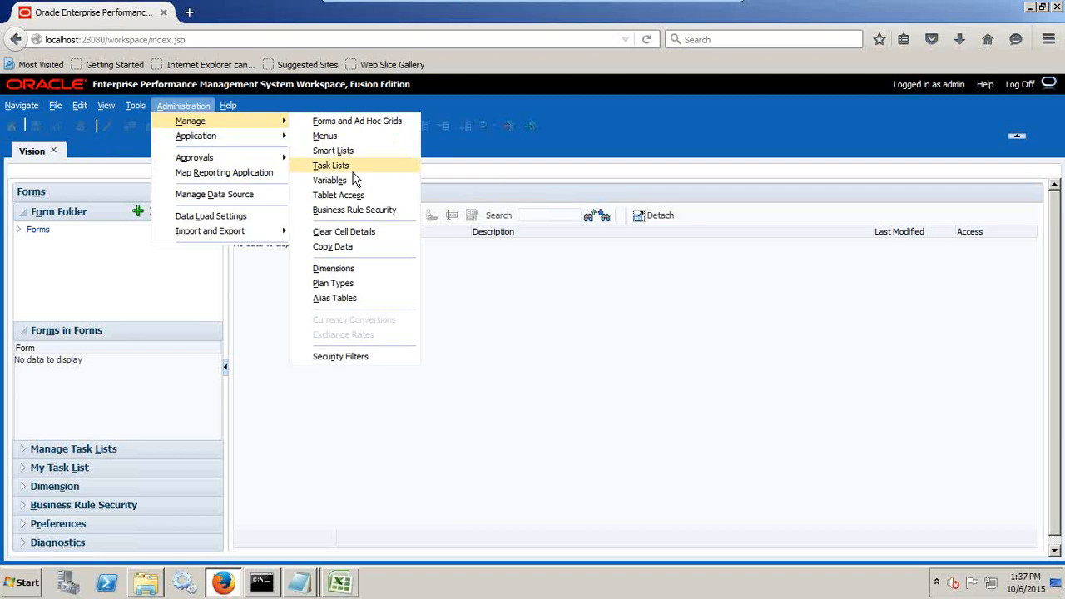
Open the application's dimension management page, then switch to PL_Load_Stripping_SourceID in Notepad and copy its first account code, 1110_S01.
left_click(339, 270)
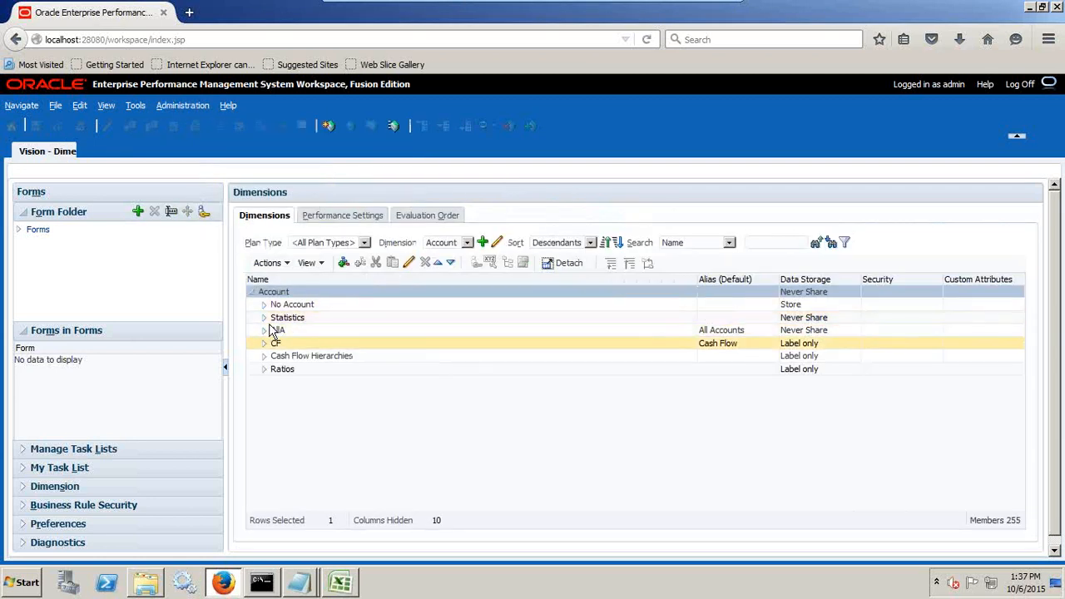
key("alt+Tab")
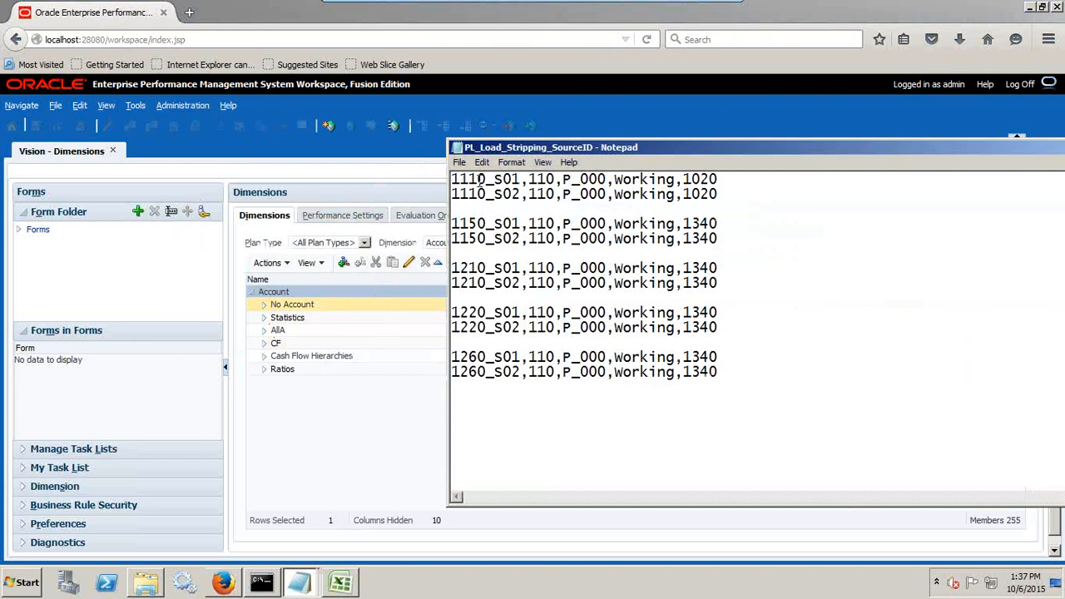
left_click_drag(487, 179, 441, 180)
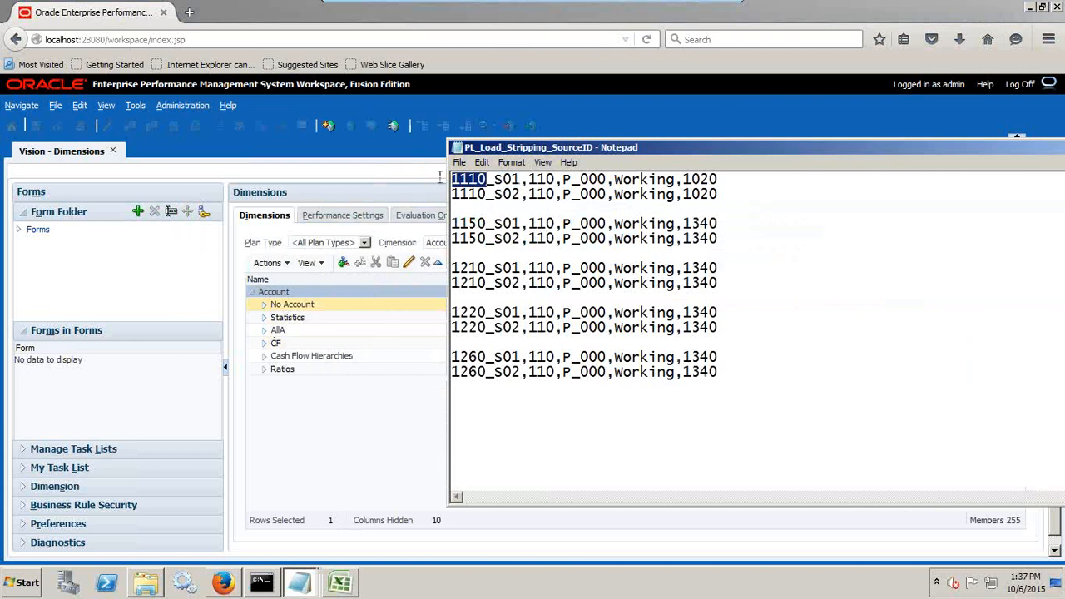
left_click_drag(521, 179, 445, 181)
key("ctrl+c")
left_click(521, 179)
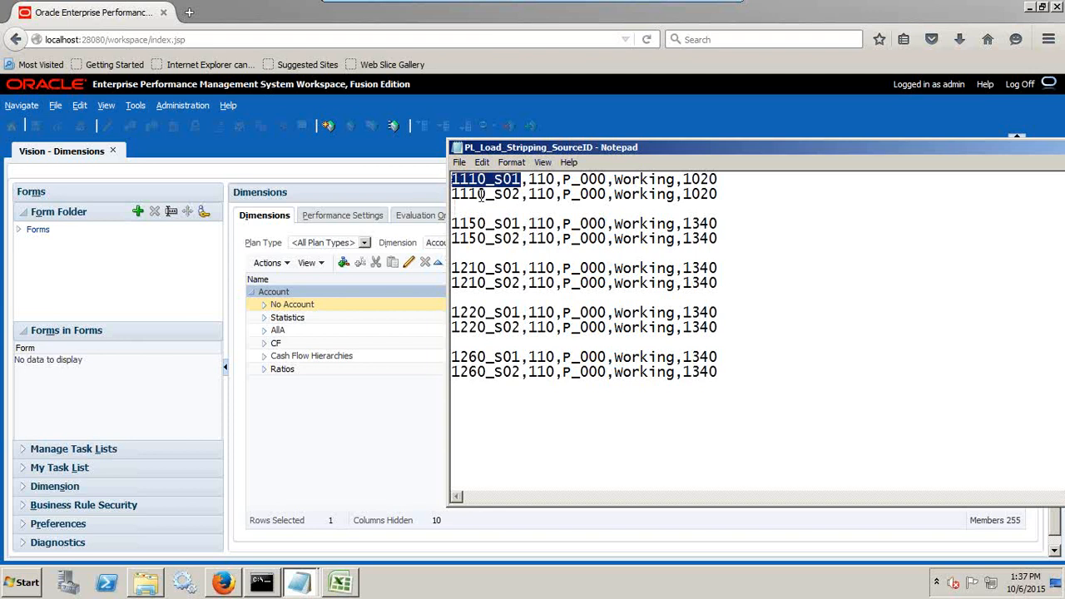
Replace the text of the untitled Notepad note with the copied code, extended to read 1110_S01-->Account.
left_click(299, 582)
left_click(315, 549)
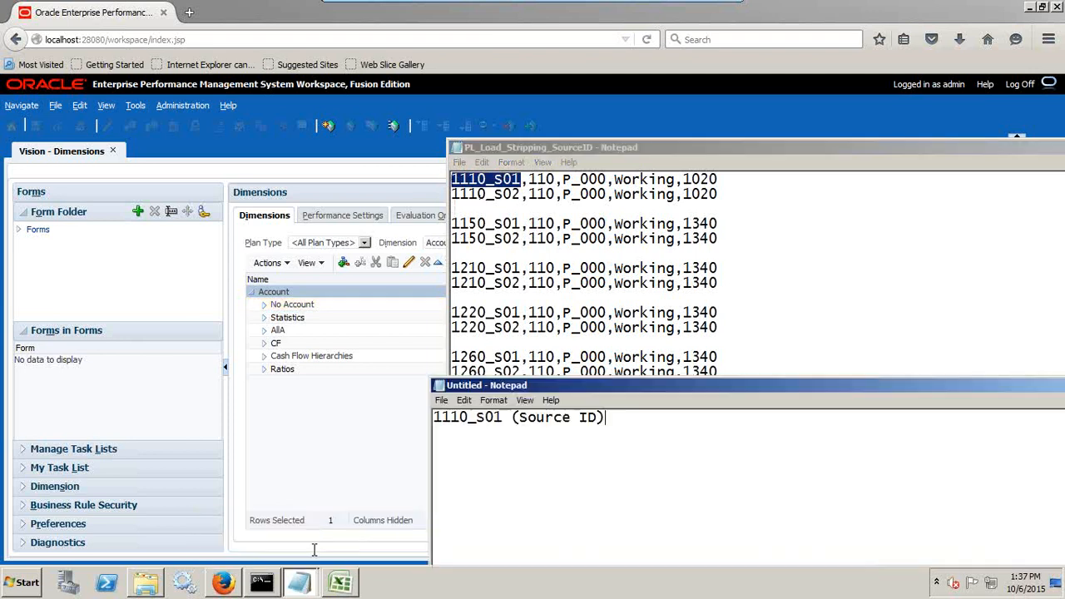
key("ctrl+a")
key("ctrl+v")
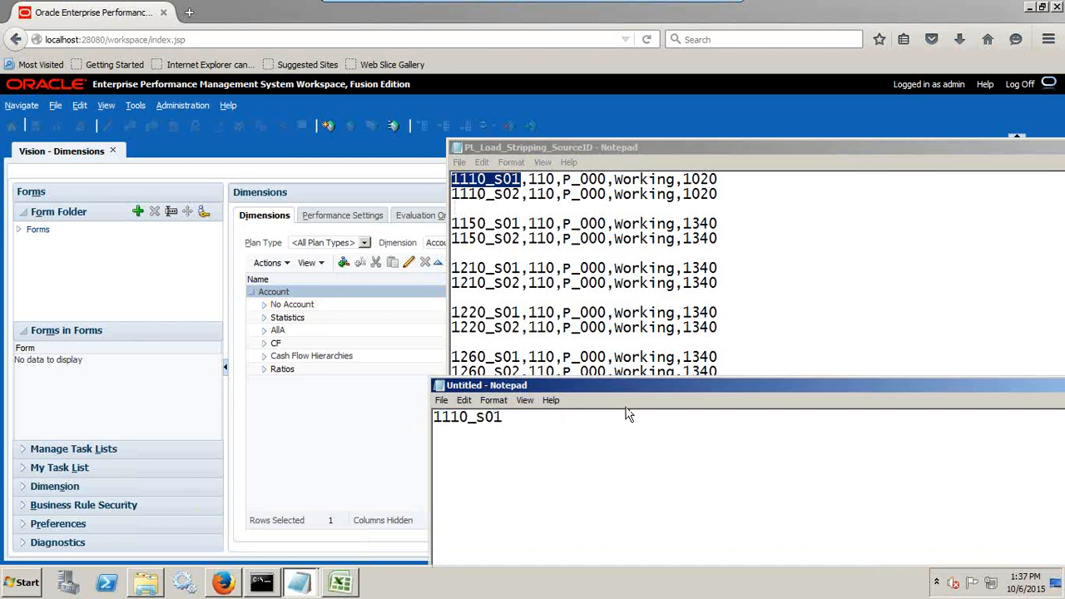
type("-->Account")
Copy the _S01 suffix onto a separate line below in the note and label it ---->Source.
left_click_drag(502, 417, 468, 416)
key("ctrl+c")
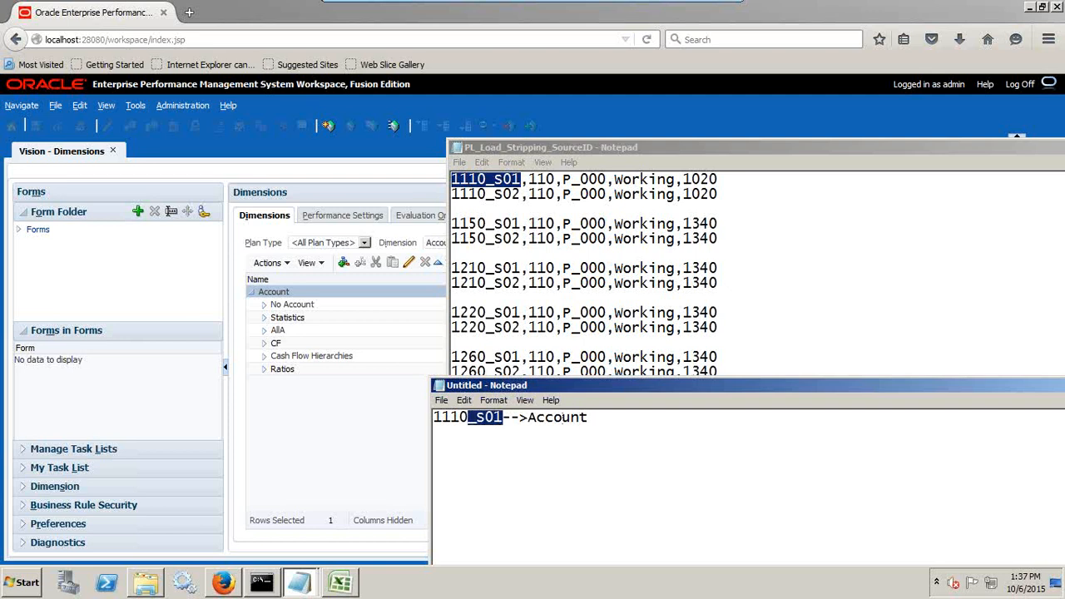
left_click(563, 418)
key("ctrl+v")
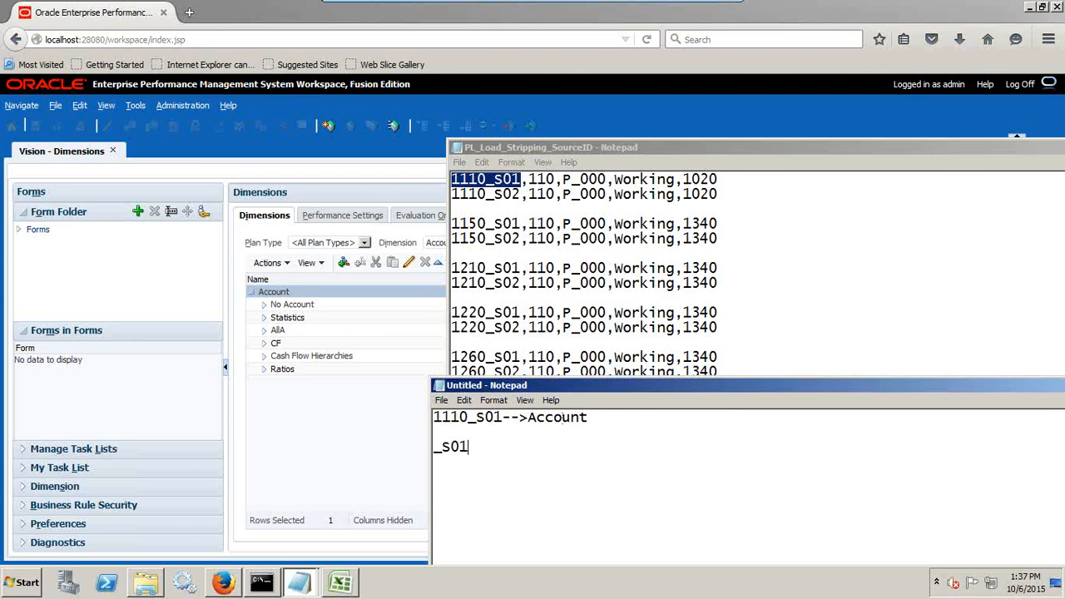
key("Up")
type("---->Sop")
key("BackSpace")
type("urce")
Complete the second line's code from the first line so that it reads 1110_S01---->Source.
left_click_drag(571, 447, 422, 447)
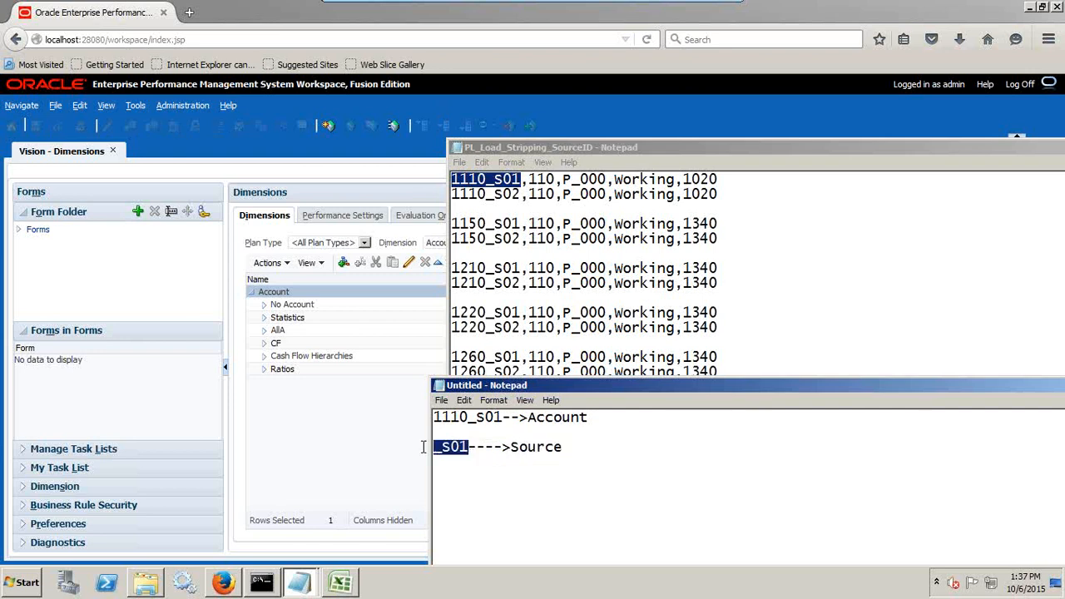
left_click_drag(600, 416, 423, 415)
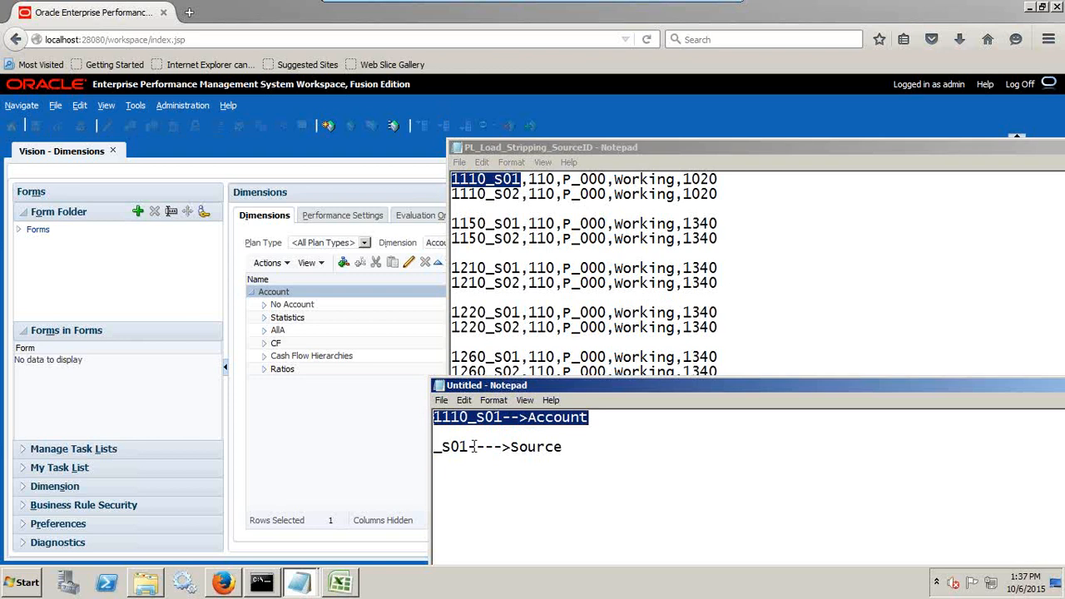
left_click_drag(504, 417, 428, 417)
key("ctrl+c")
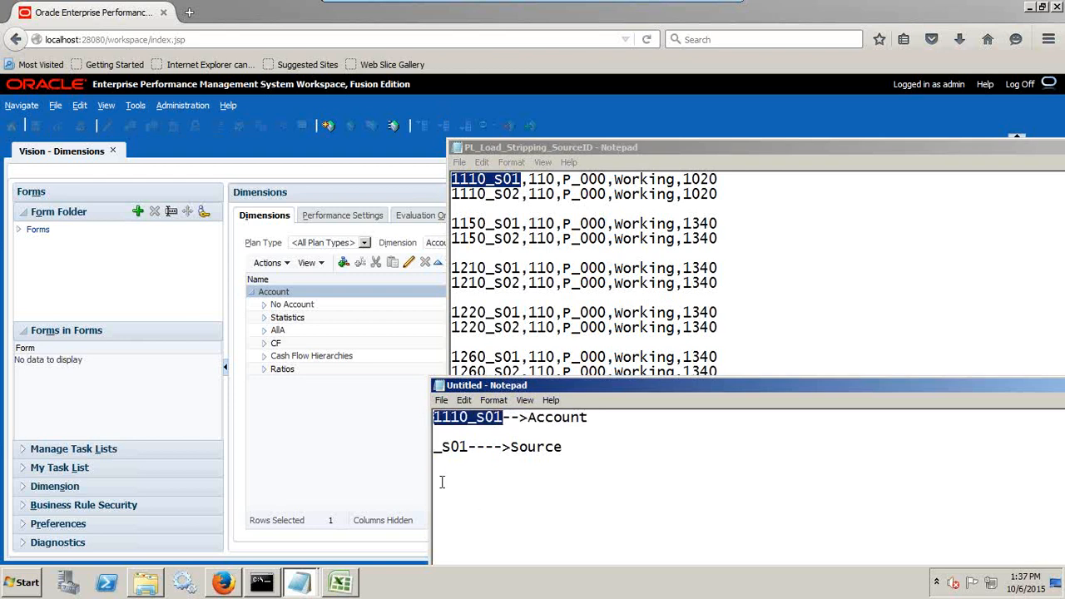
left_click(442, 481)
key("ctrl+v")
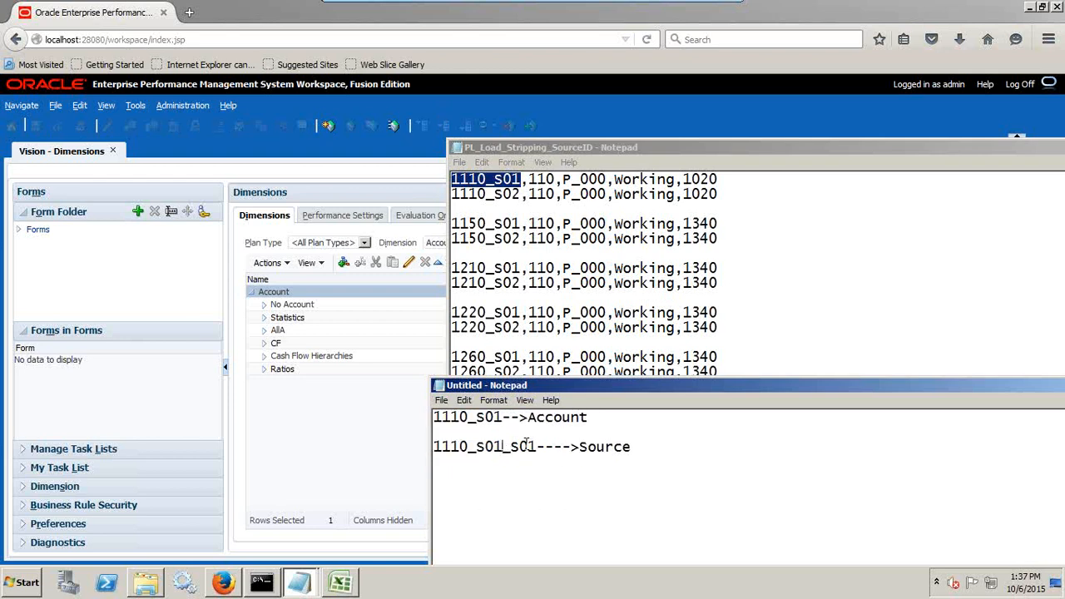
left_click(539, 447)
key("BackSpace")
key("BackSpace")
key("BackSpace")
key("BackSpace")
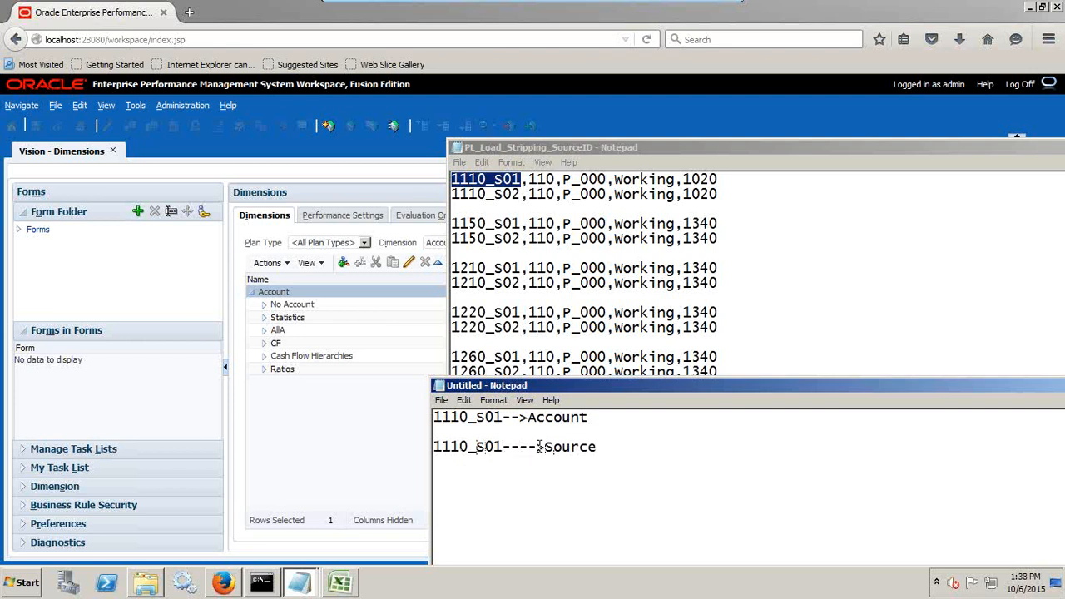
Replace the word Source after the arrow on the 1110_S01 line with 1110.
key("shift+Right")
key("shift+Right")
key("shift+Right")
key("shift+Right")
left_click(538, 447)
key("shift+Right")
key("shift+Right")
key("shift+Right")
key("shift+Right")
key("shift+Right")
key("shift+Right")
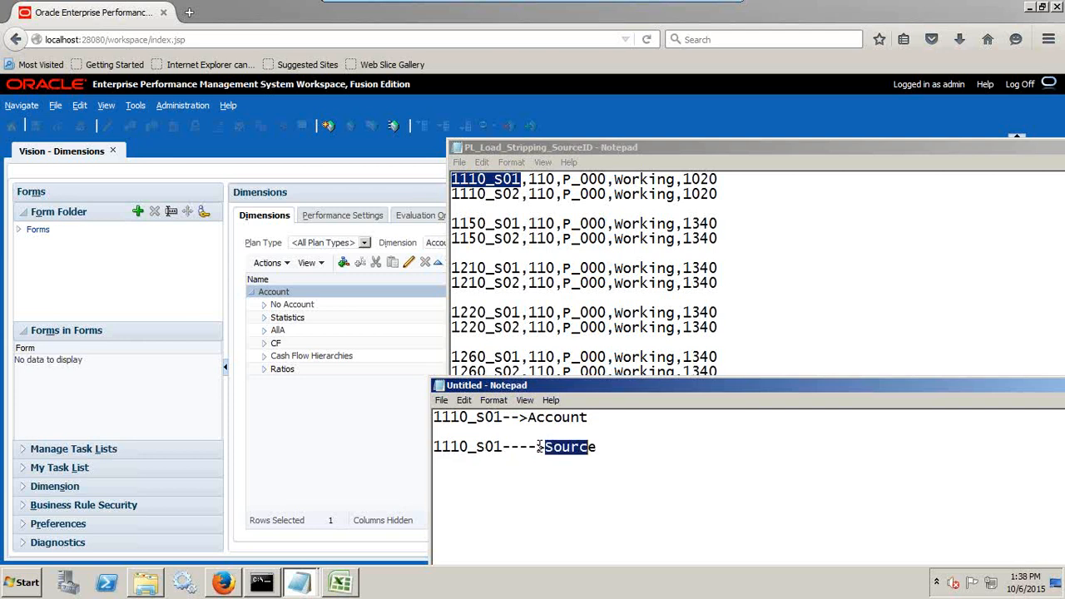
key("ctrl+v")
Add a heading line with Source and Target above the 1110_S01---->1110 mapping, aligning Target over 1110.
key("Return")
key("Up")
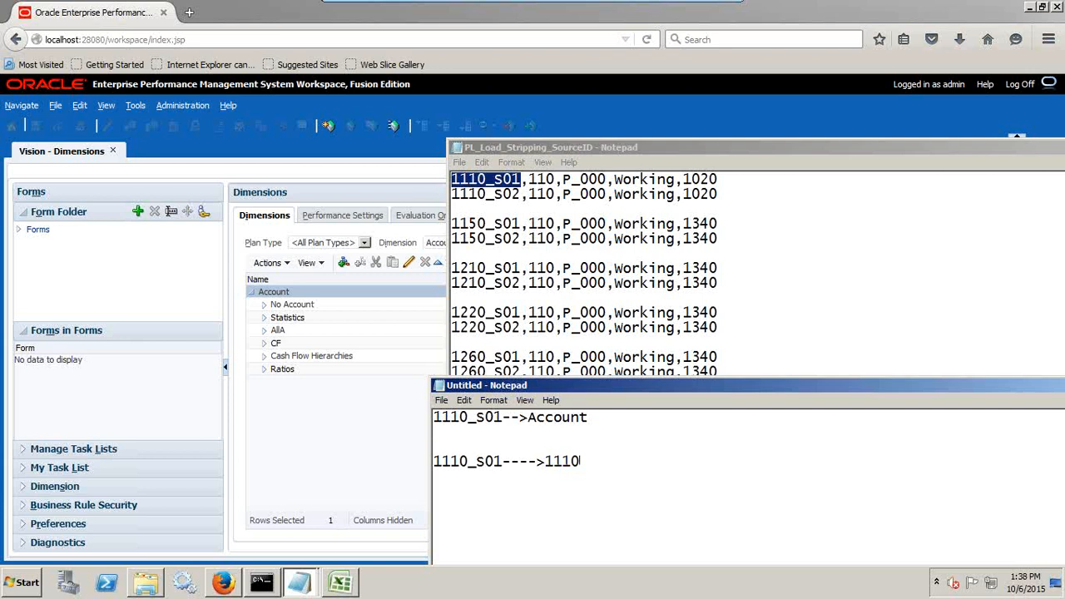
type("Source")
key("Tab")
key("Tab")
type("Target")
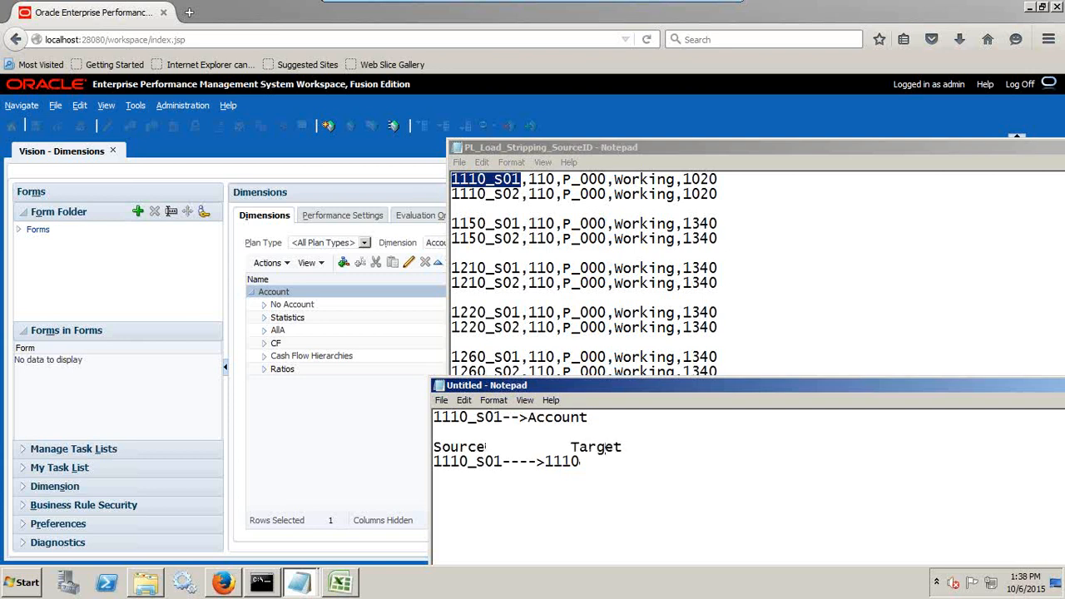
key("BackSpace")
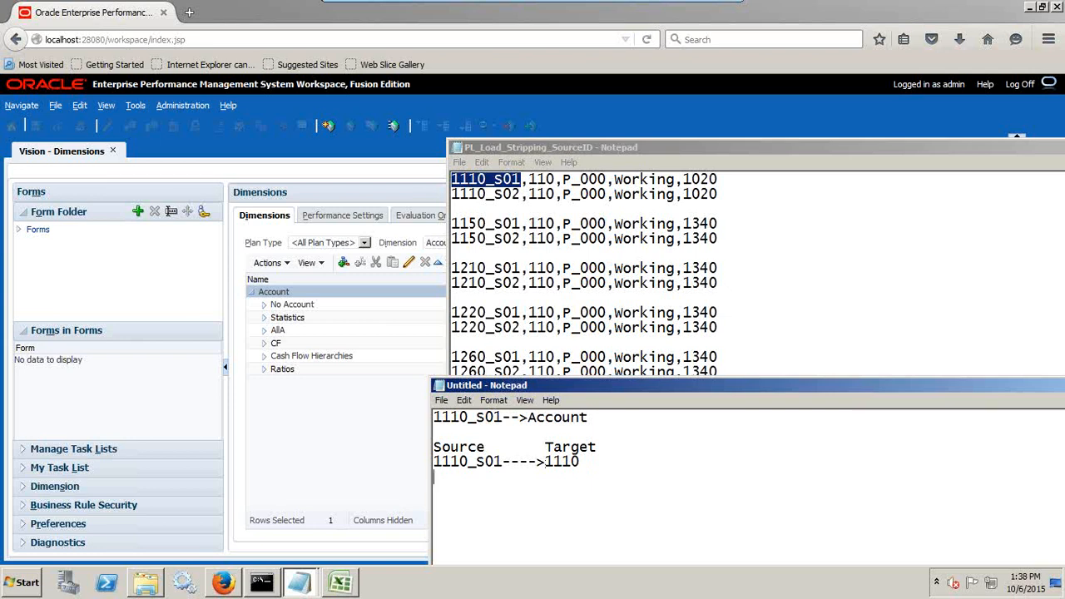
Add a wildcard mapping line below the example, with *???? as the source and * as the target.
type("*???--------->*")
left_click(463, 476)
type("?")
Examine the two 1110 rows in PL_Load_Stripping_SourceID, including the _S01 suffix of the first account code.
left_click(724, 192)
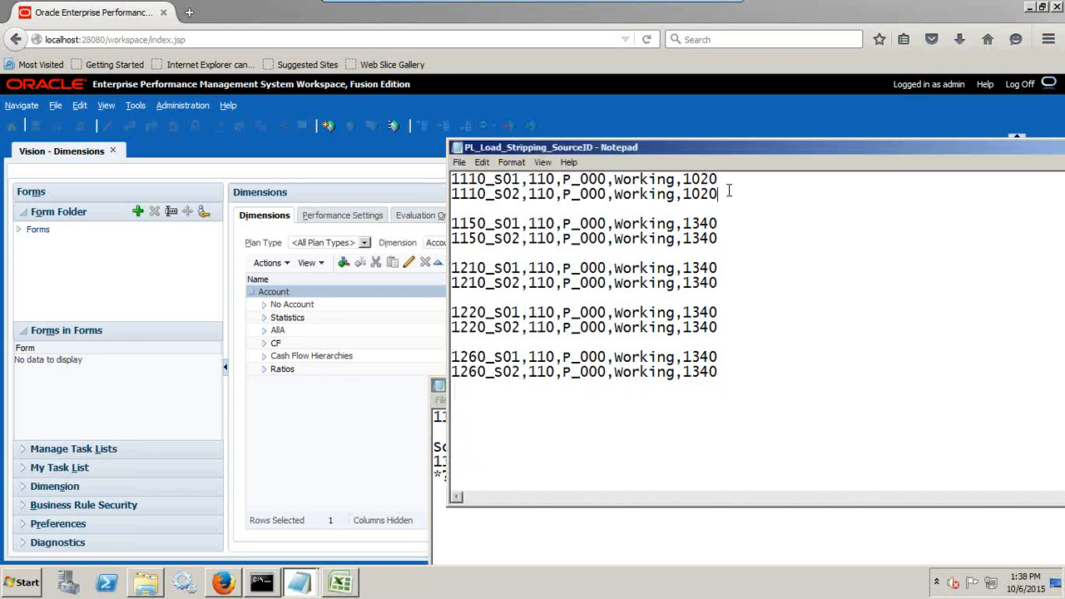
left_click_drag(728, 192, 407, 184)
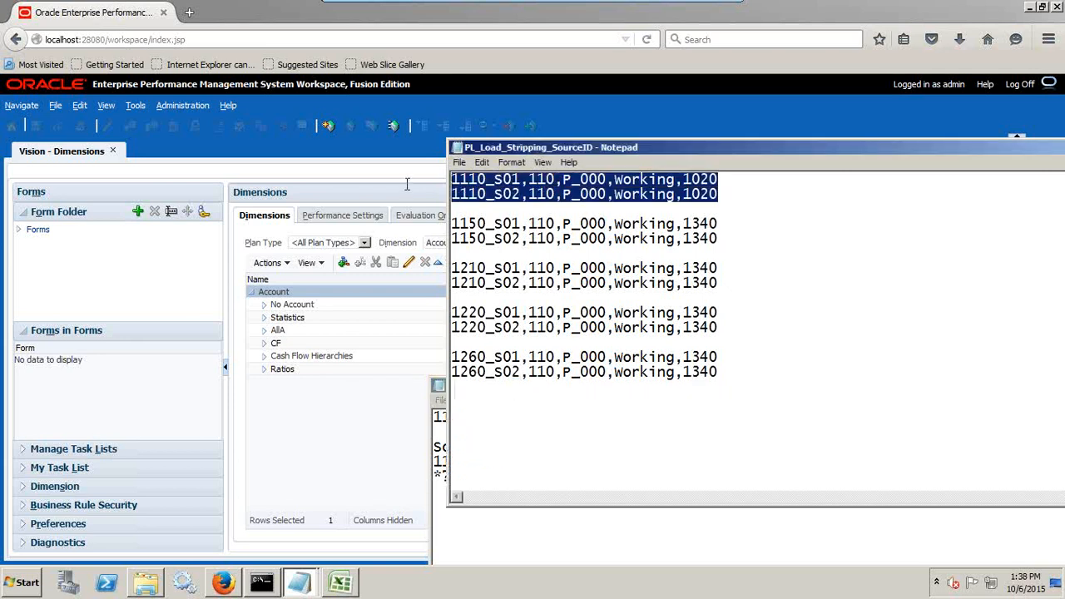
left_click(540, 208)
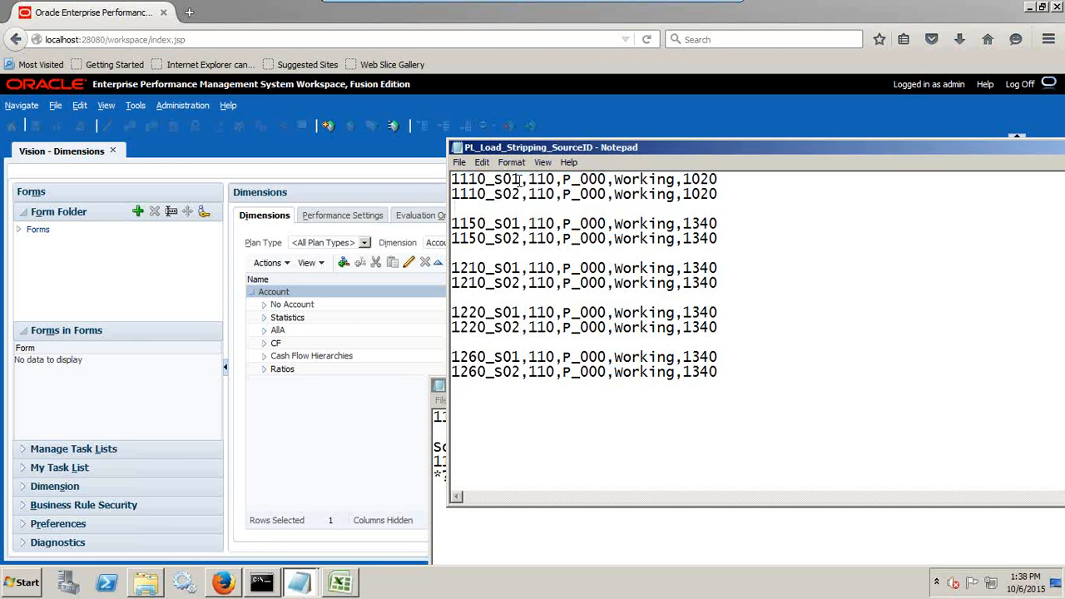
left_click_drag(520, 179, 486, 179)
left_click(392, 171)
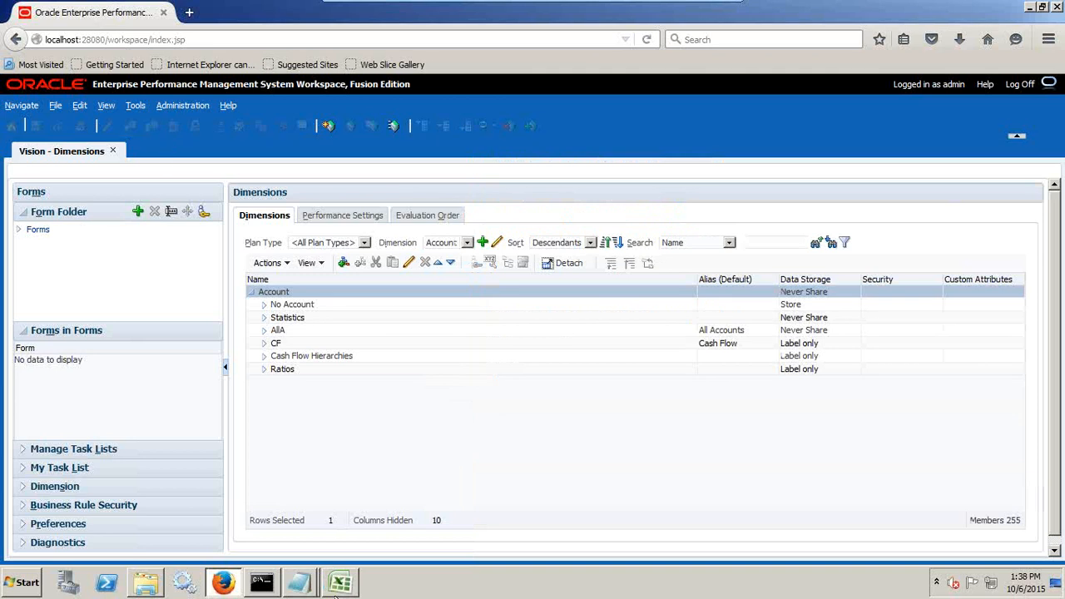
left_click(301, 585)
left_click(326, 517)
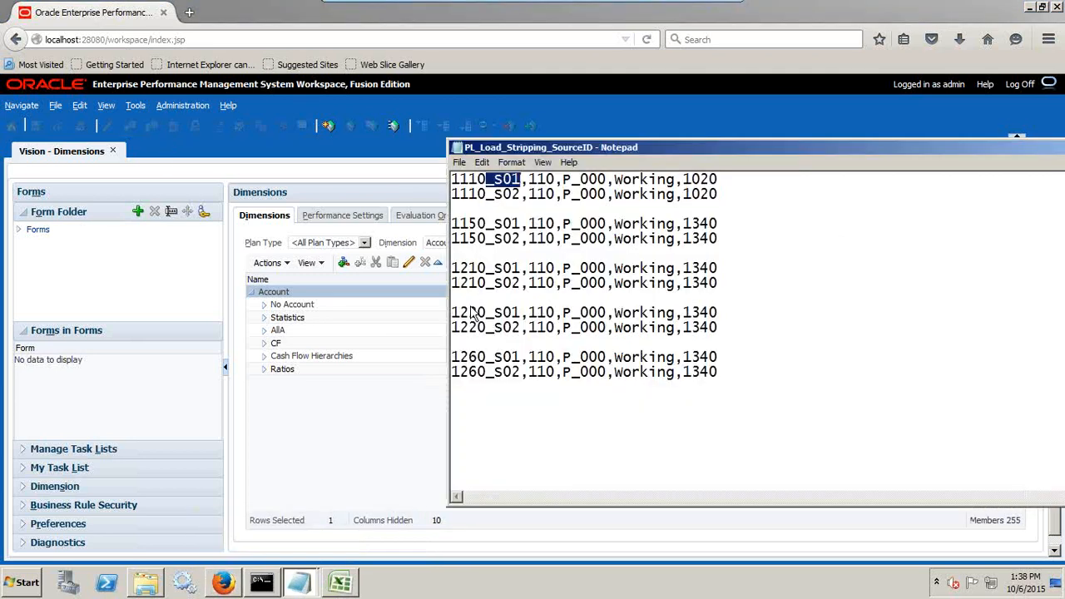
Switch to the Dimensions page and expand the Account hierarchy through AllA, BS, 1001, 1010 and 1100 to locate account 1110.
left_click(264, 343)
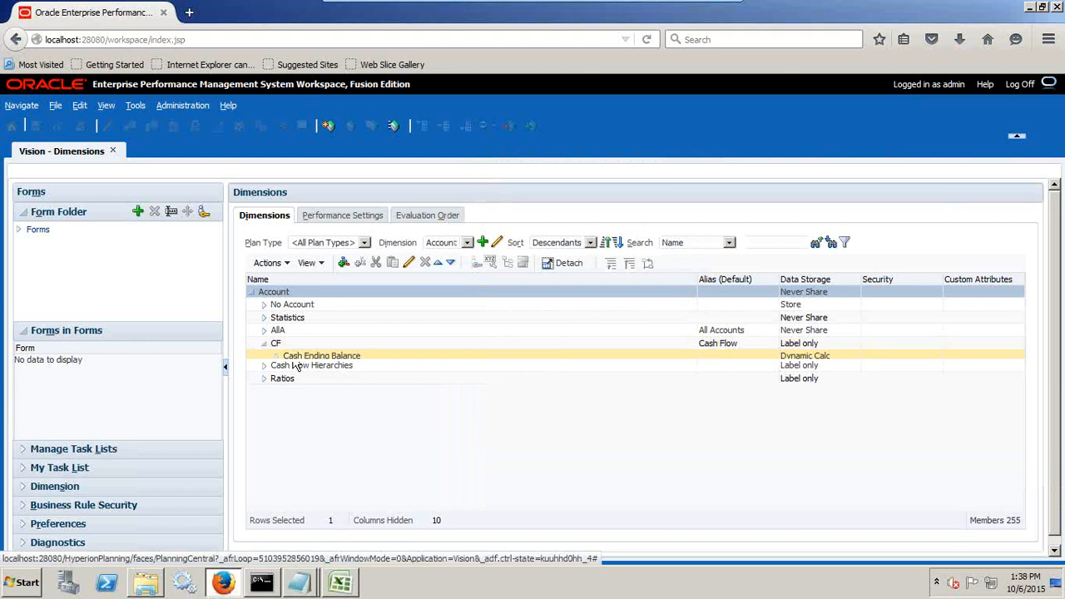
left_click(276, 356)
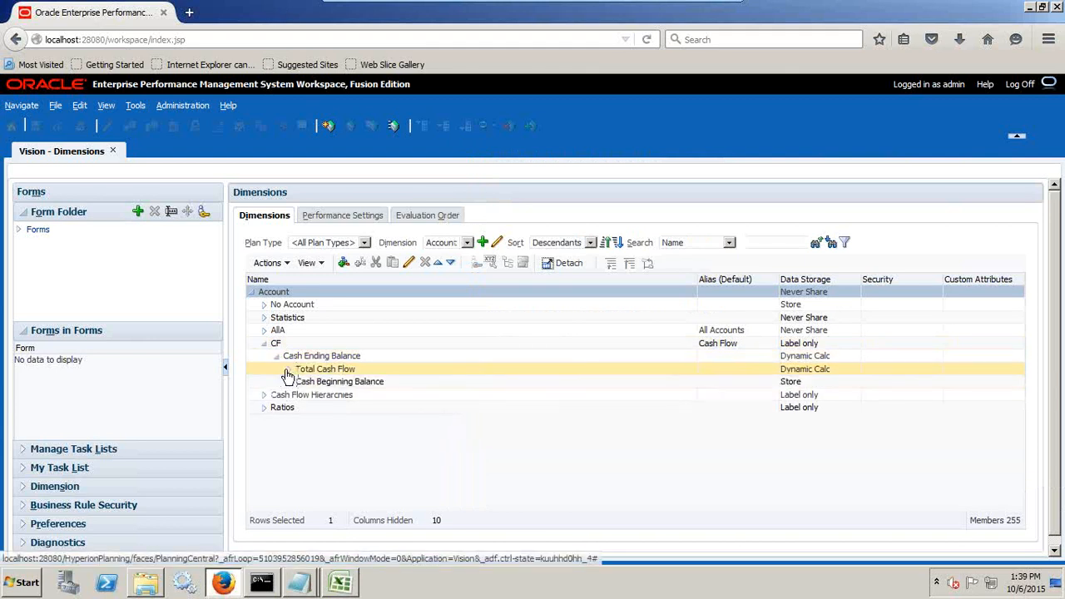
left_click(264, 331)
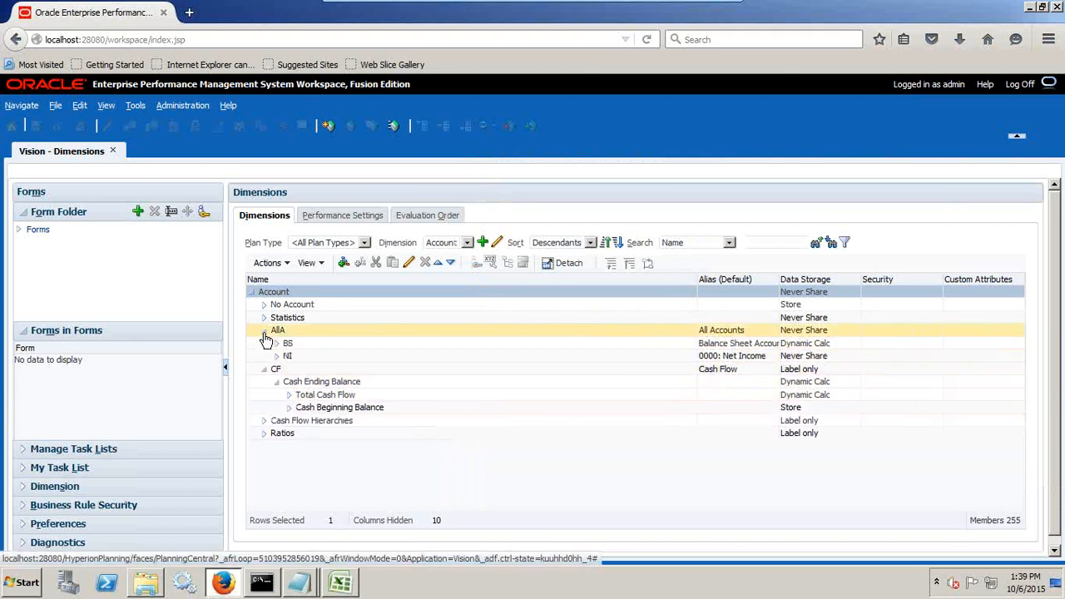
left_click(277, 343)
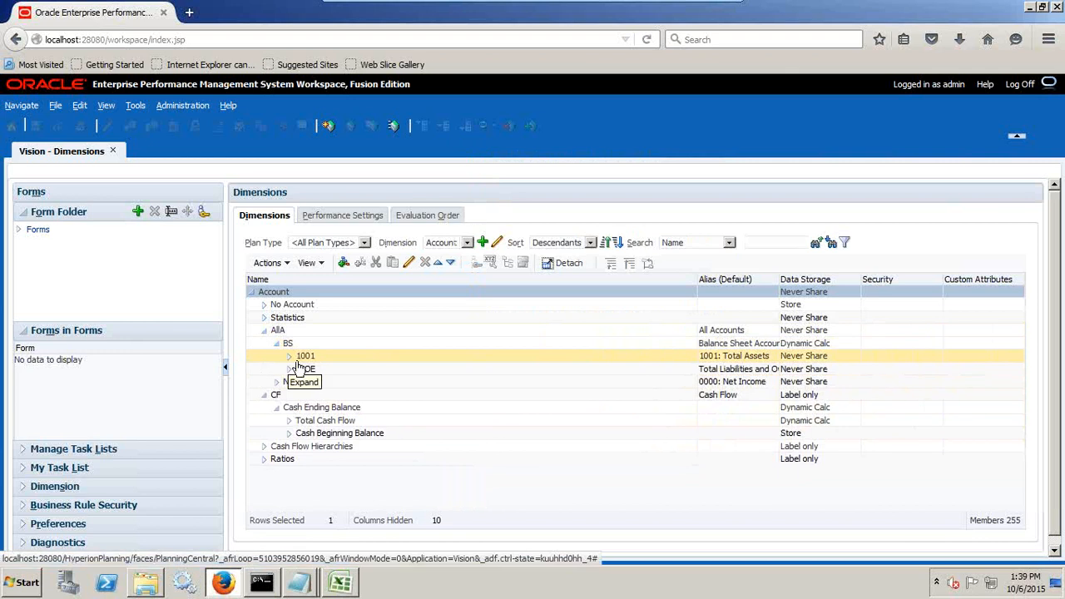
left_click(289, 356)
left_click(301, 368)
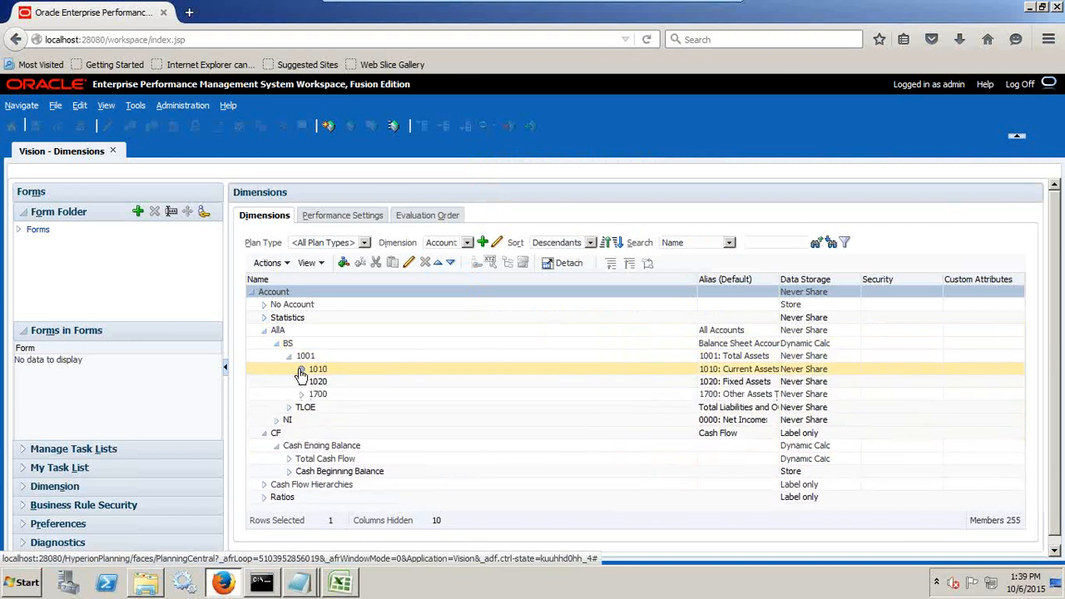
left_click(314, 382)
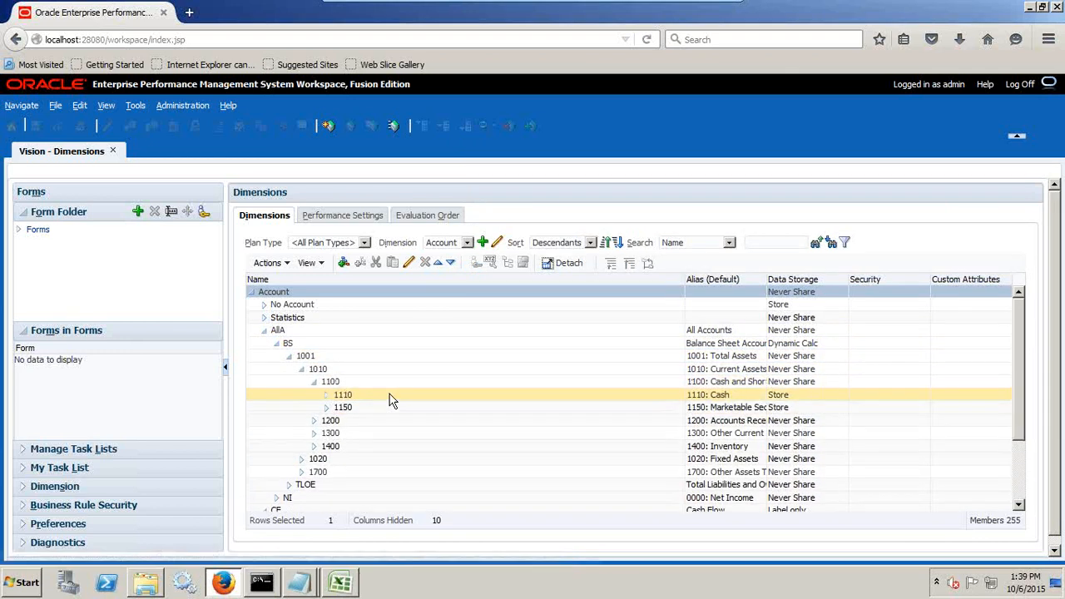
Move the source file window off the hierarchy and expand account 1200 to compare its members with the file's codes.
key("alt+Tab")
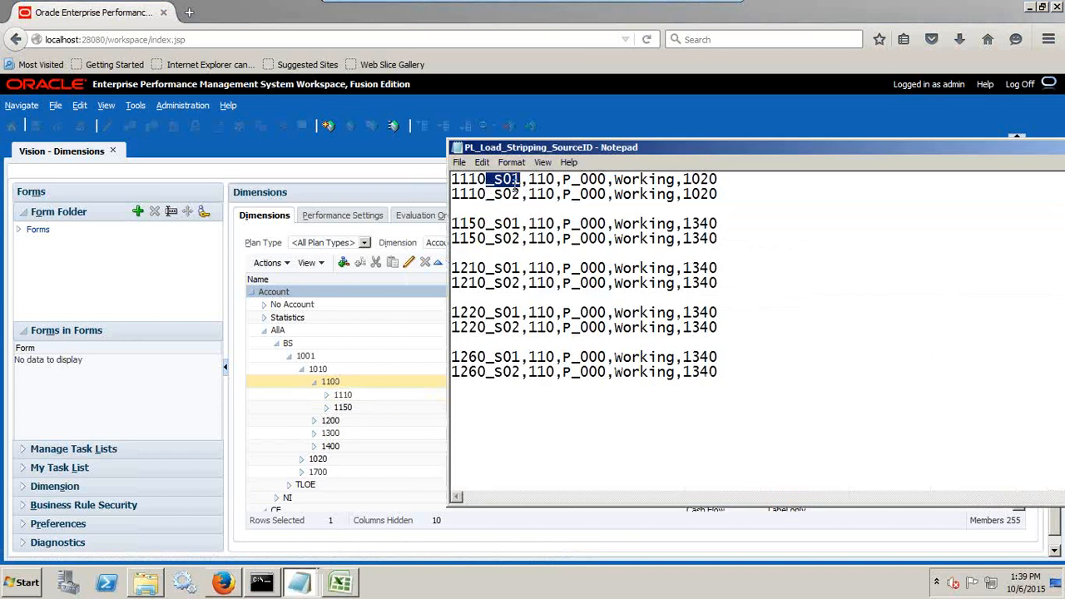
left_click_drag(614, 149, 916, 168)
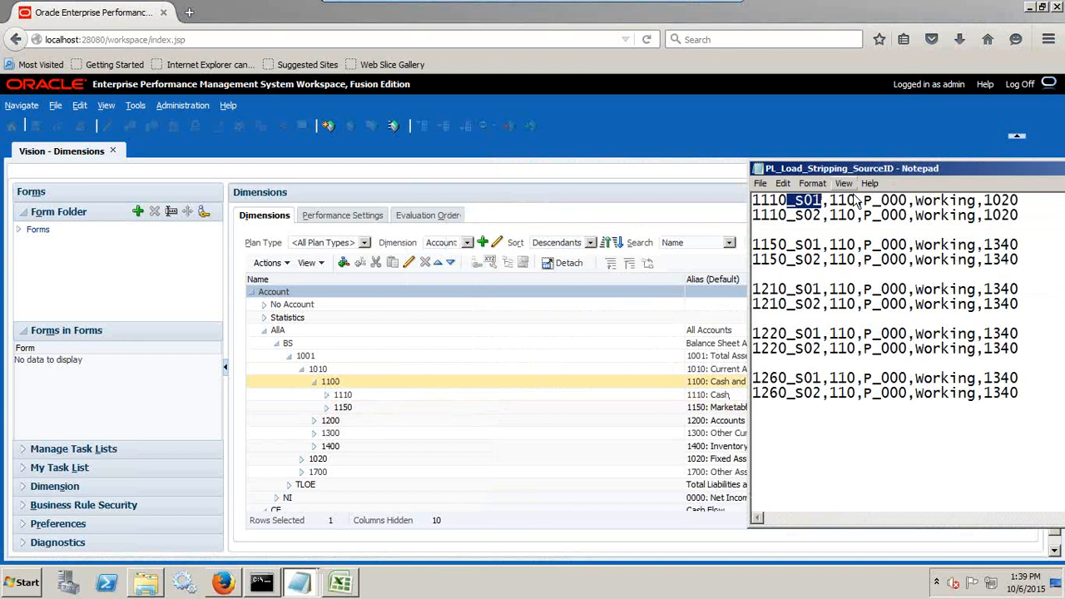
left_click_drag(742, 338, 663, 466)
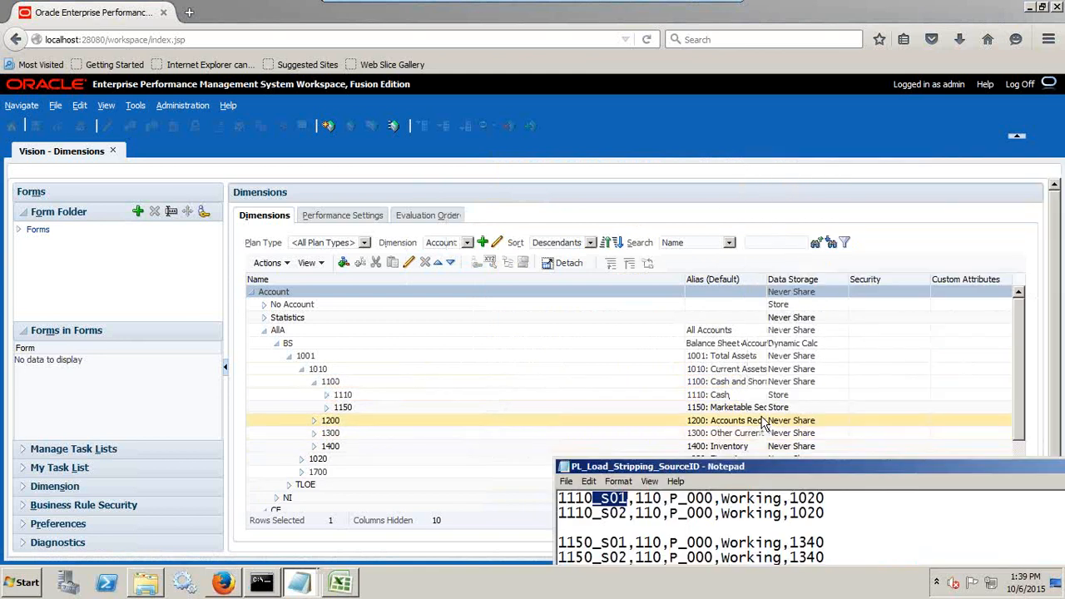
left_click(314, 421)
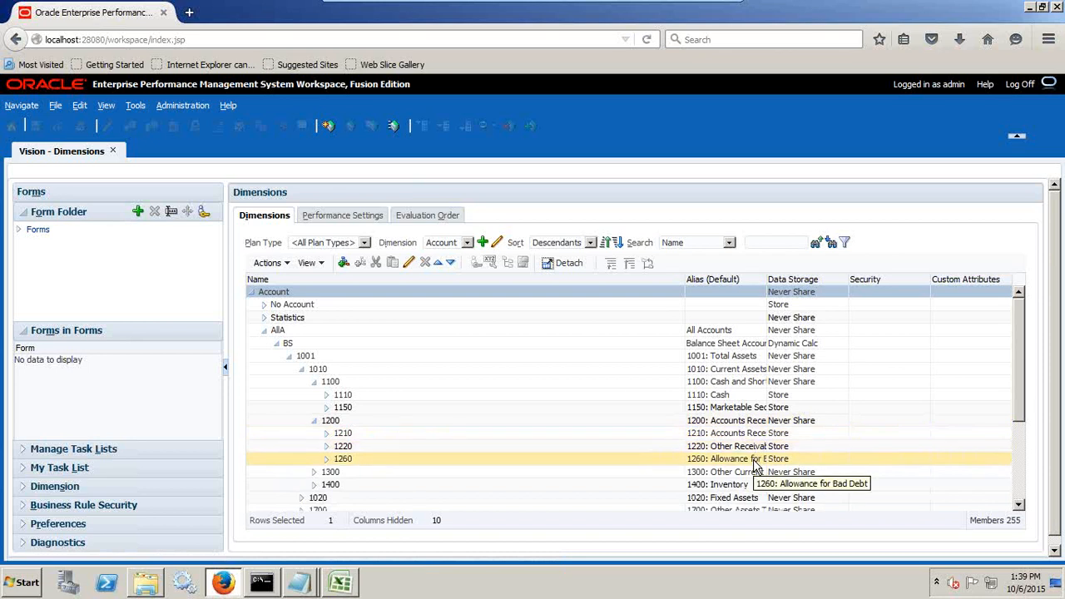
Bring PL_Load_Stripping_SourceID back into full view and select the code 110 in its first row.
key("alt+Tab")
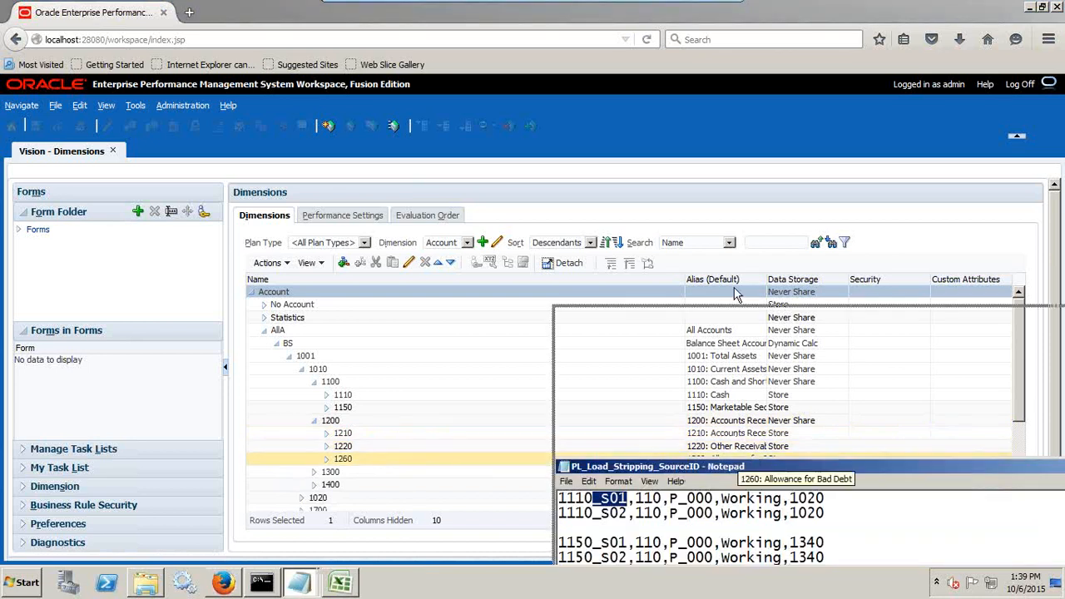
left_click_drag(712, 398, 712, 236)
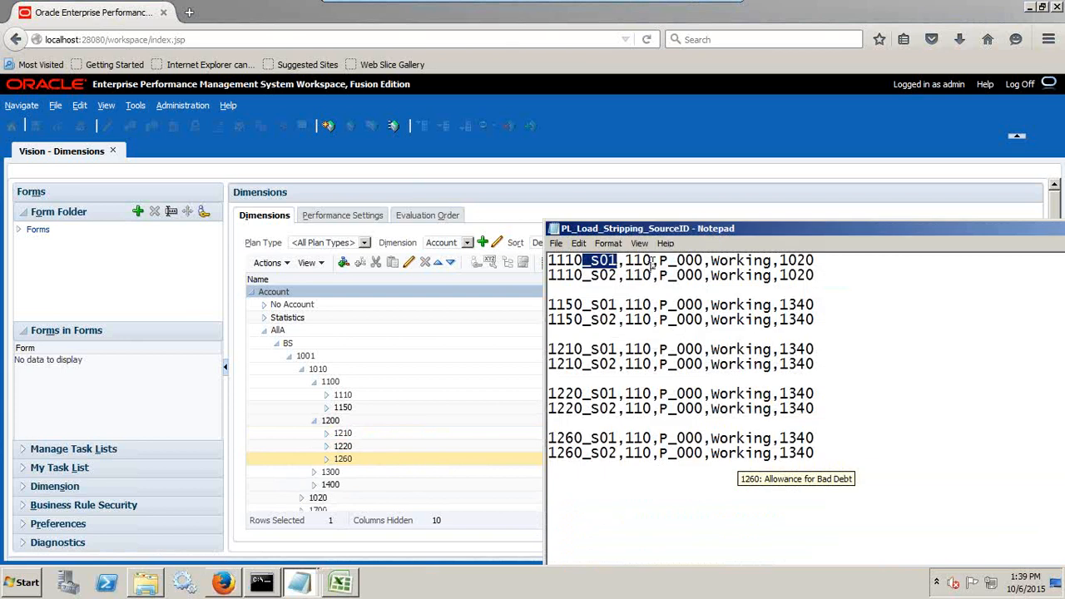
left_click_drag(653, 263, 625, 264)
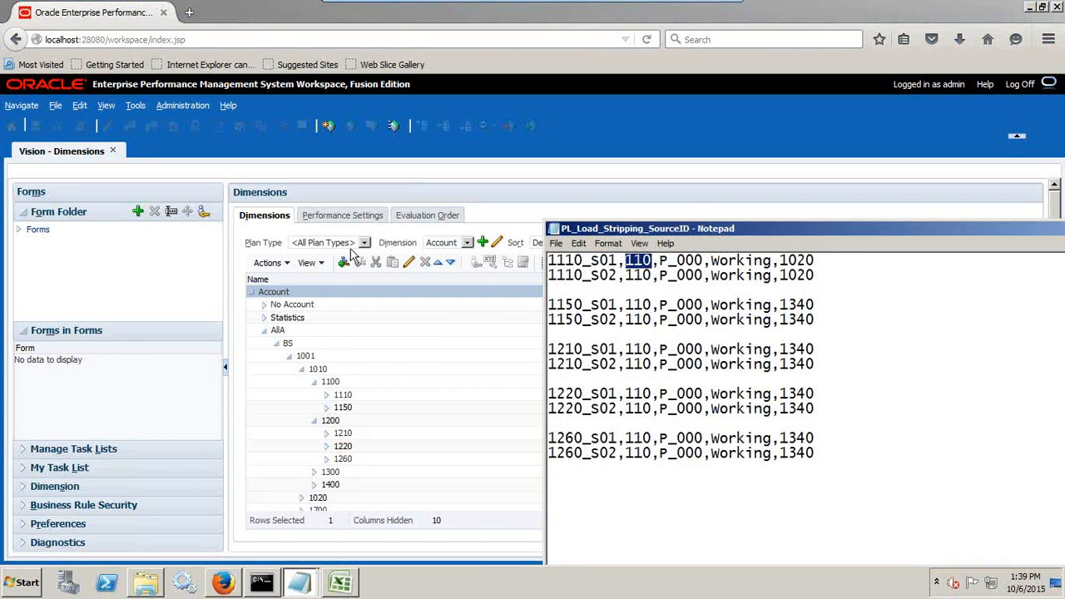
Show the Entity dimension and expand Total Entity, TD and 100 to locate and select member 110.
left_click(454, 244)
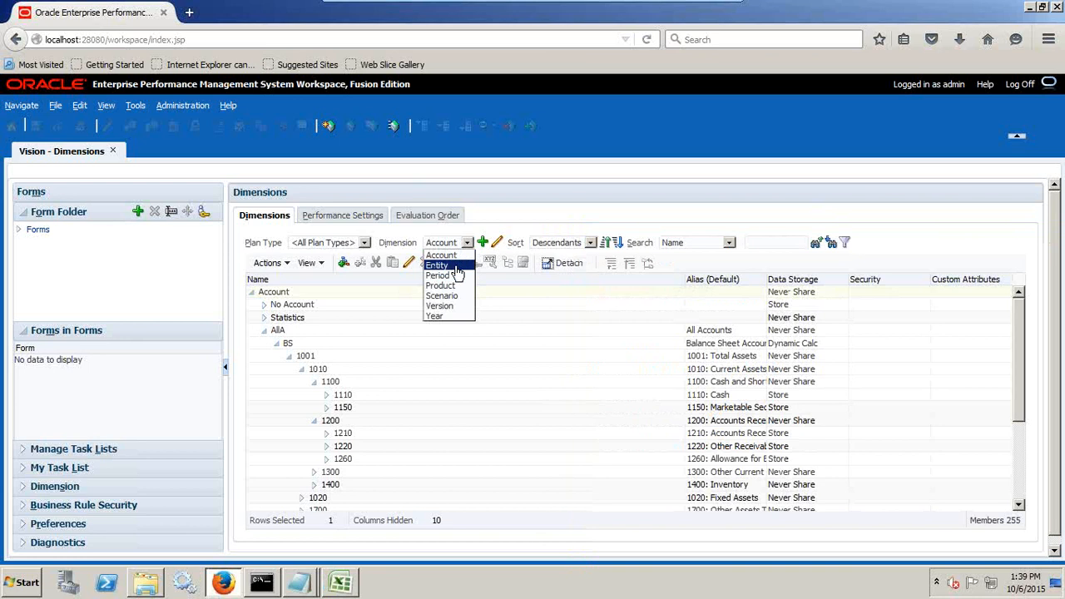
left_click(443, 265)
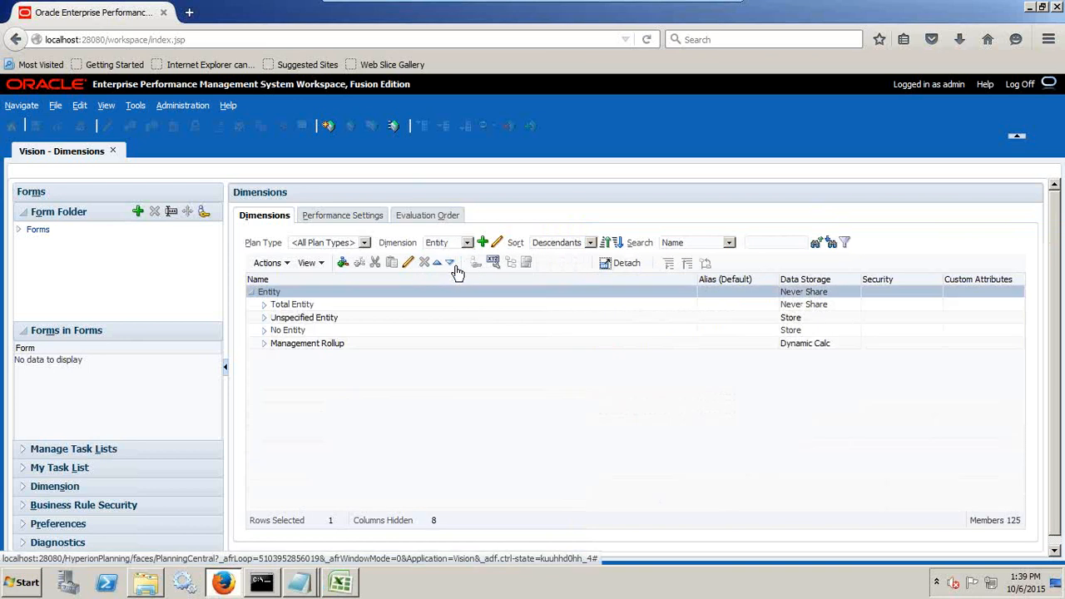
left_click(264, 305)
left_click(276, 317)
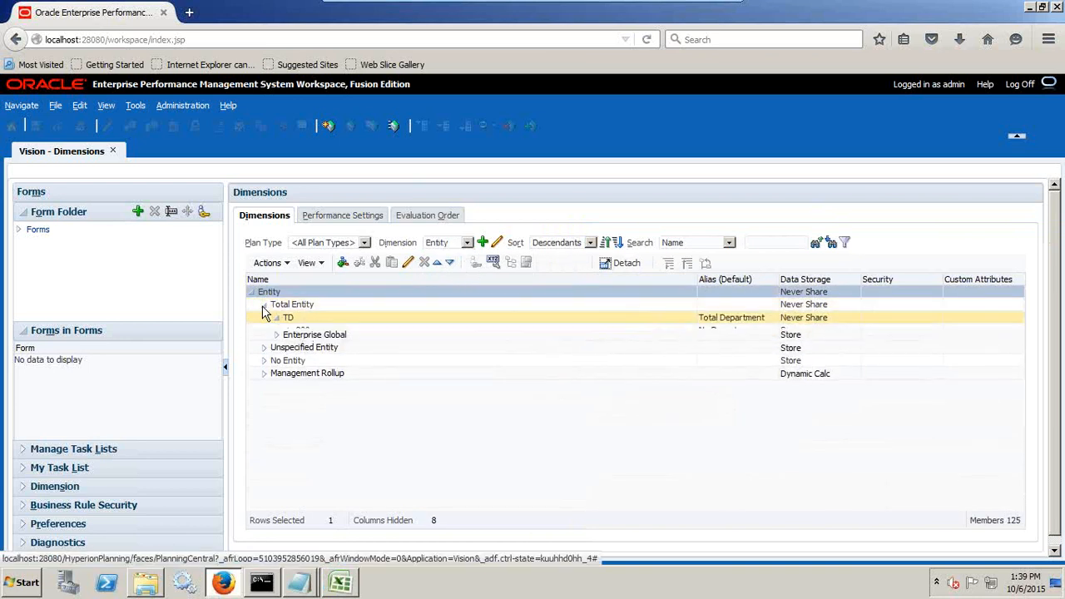
left_click(288, 343)
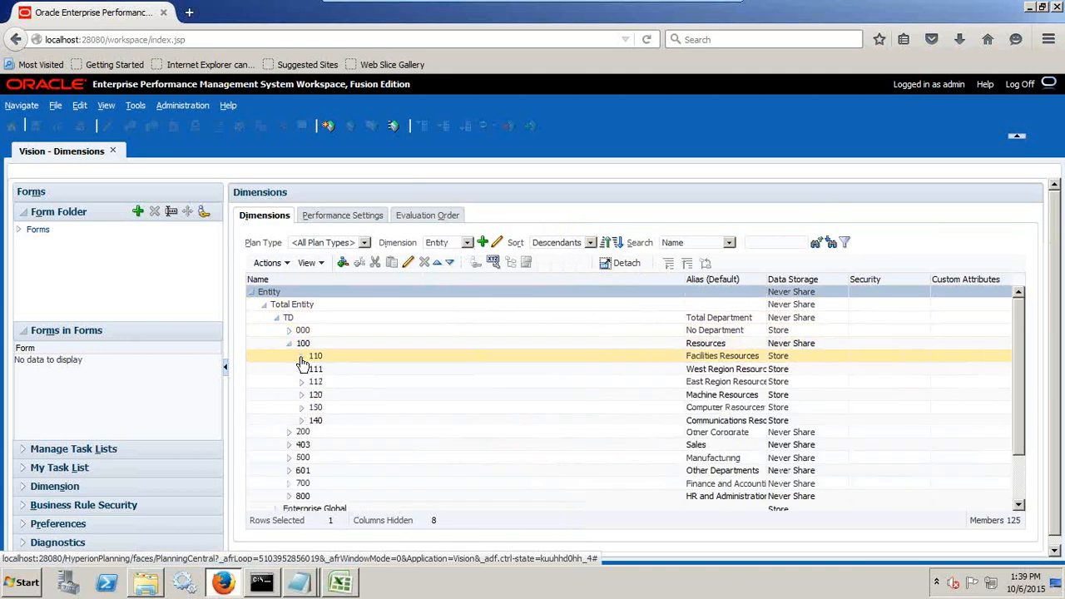
left_click(365, 358)
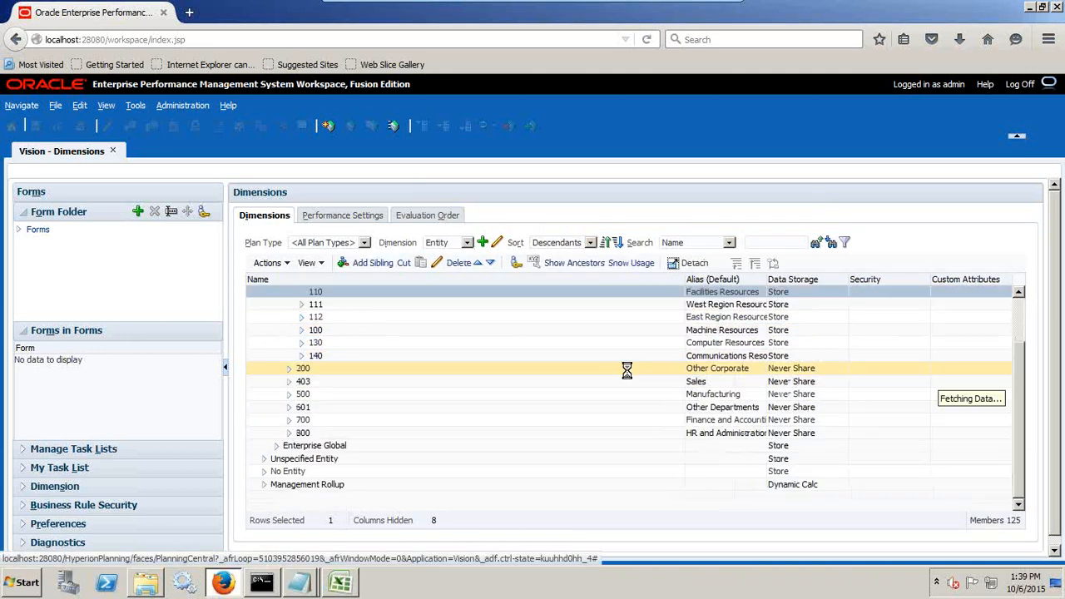
Place the source file beside the Entity hierarchy to compare its 110 code with the dimension members.
key("alt+Tab")
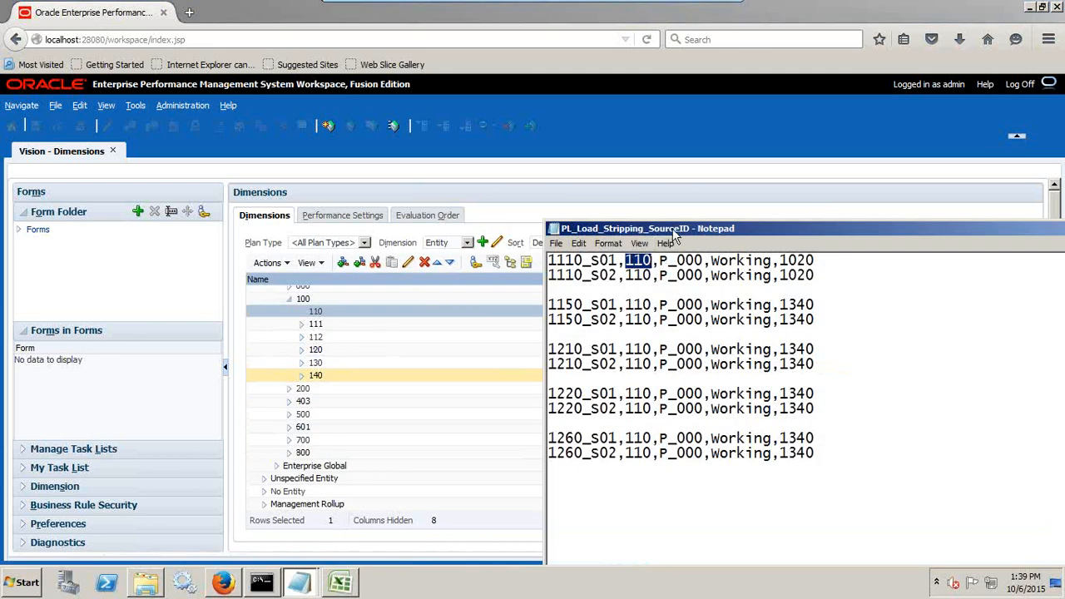
left_click_drag(672, 233, 458, 375)
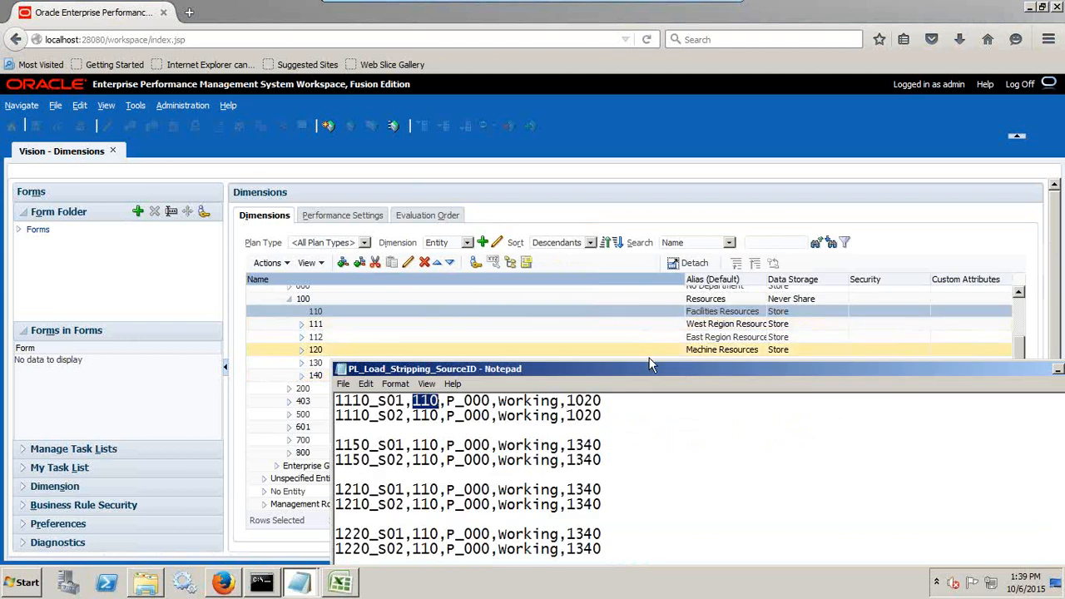
left_click_drag(640, 367, 725, 196)
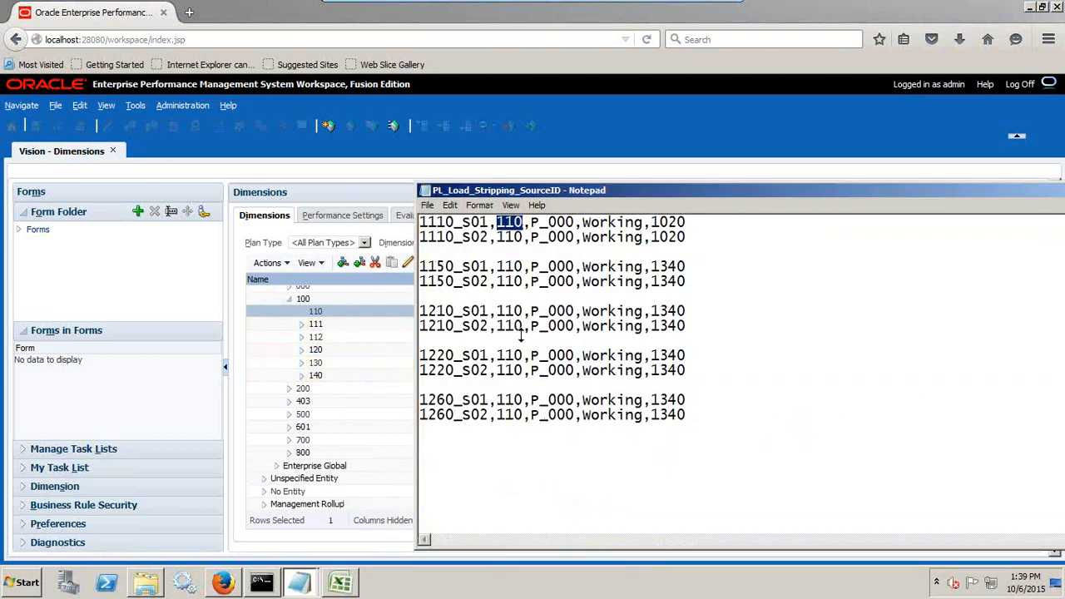
Add the line 110---->Entity to the untitled notes, below the wildcard mapping.
left_click(298, 582)
left_click(303, 556)
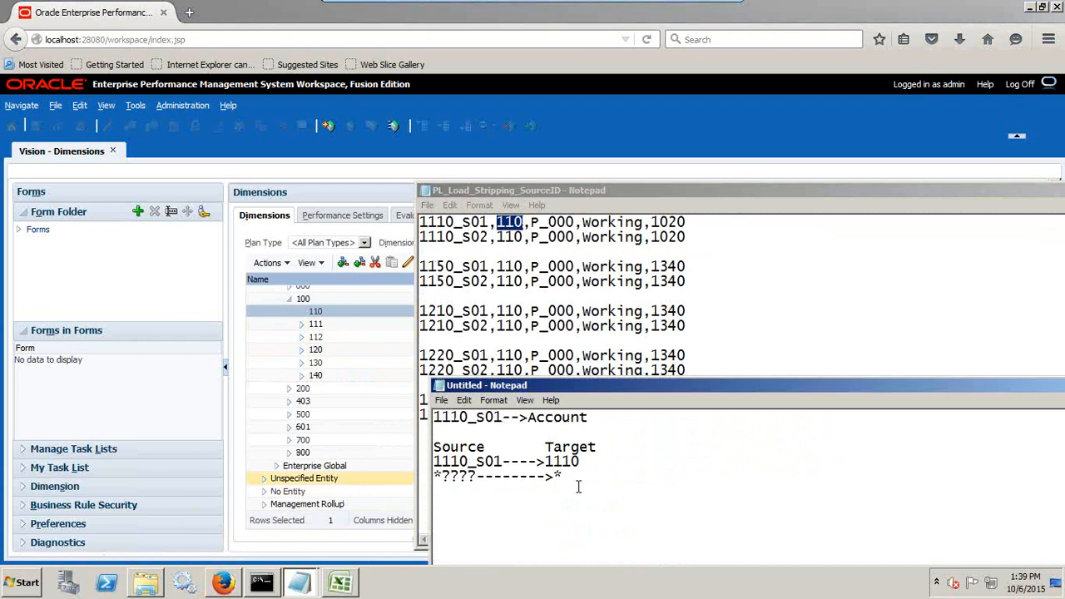
type("*")
key("Return")
key("Return")
type("110---->Entity")
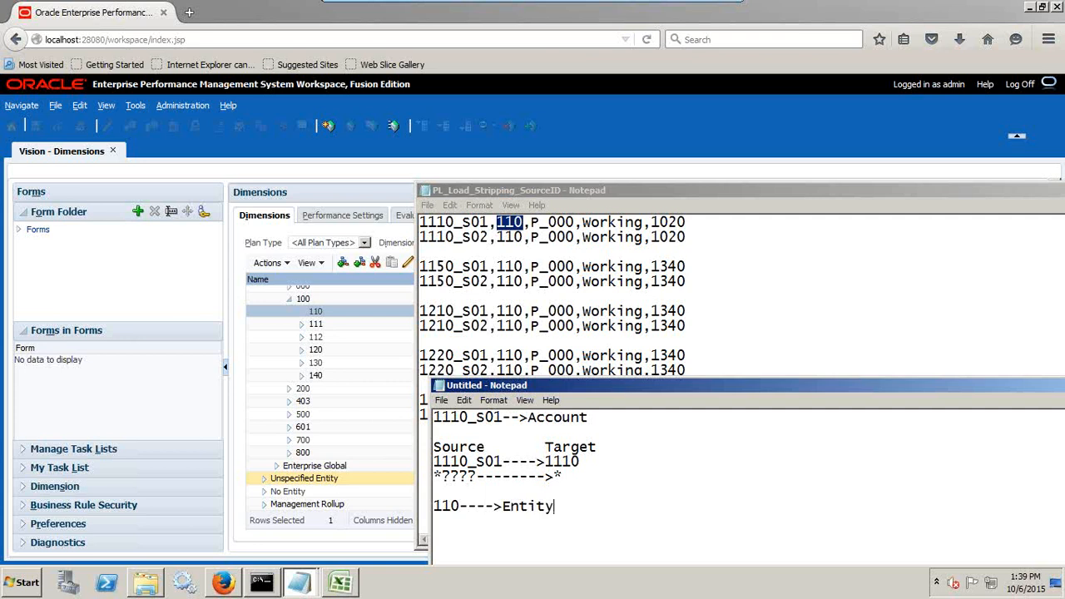
key("Return")
key("Return")
Copy P_000 from the first source row and locate that member under P_TP in the Product dimension.
left_click_drag(575, 223, 530, 223)
key("ctrl+c")
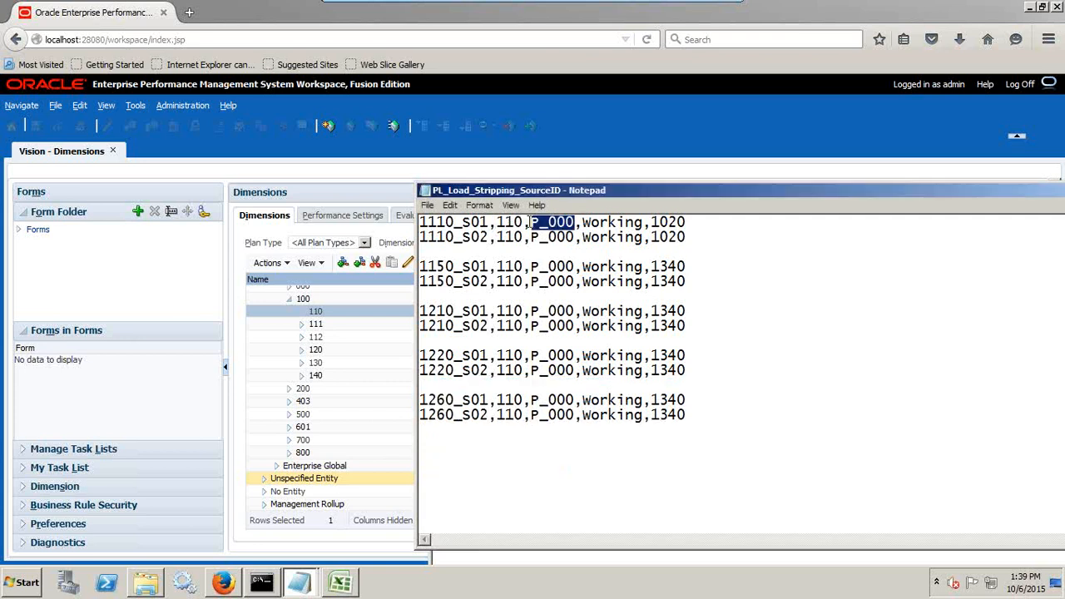
left_click(394, 174)
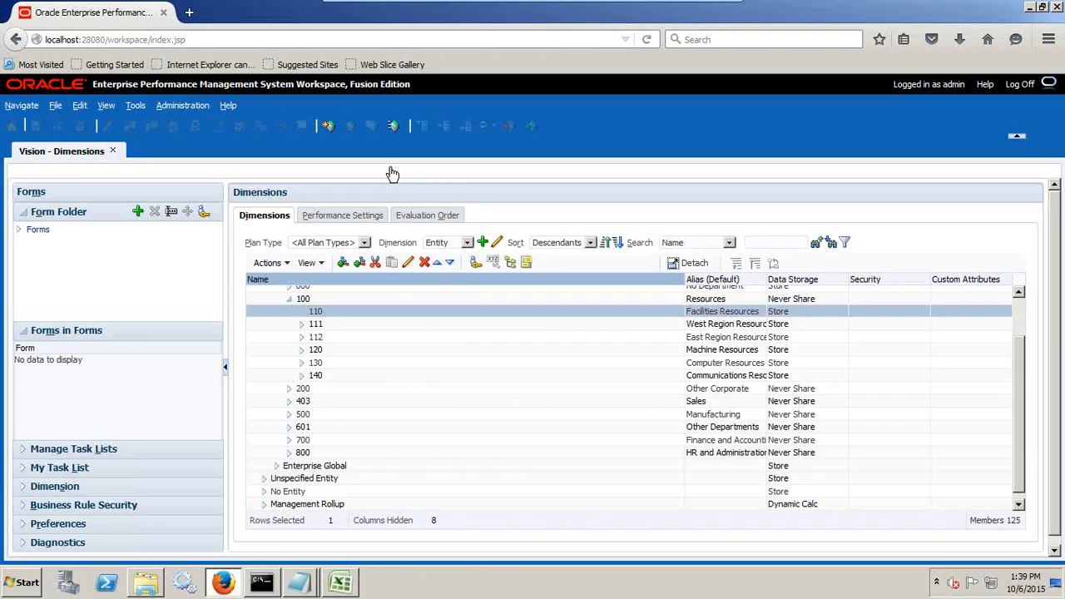
left_click(441, 242)
left_click(441, 278)
left_click(450, 246)
left_click(448, 288)
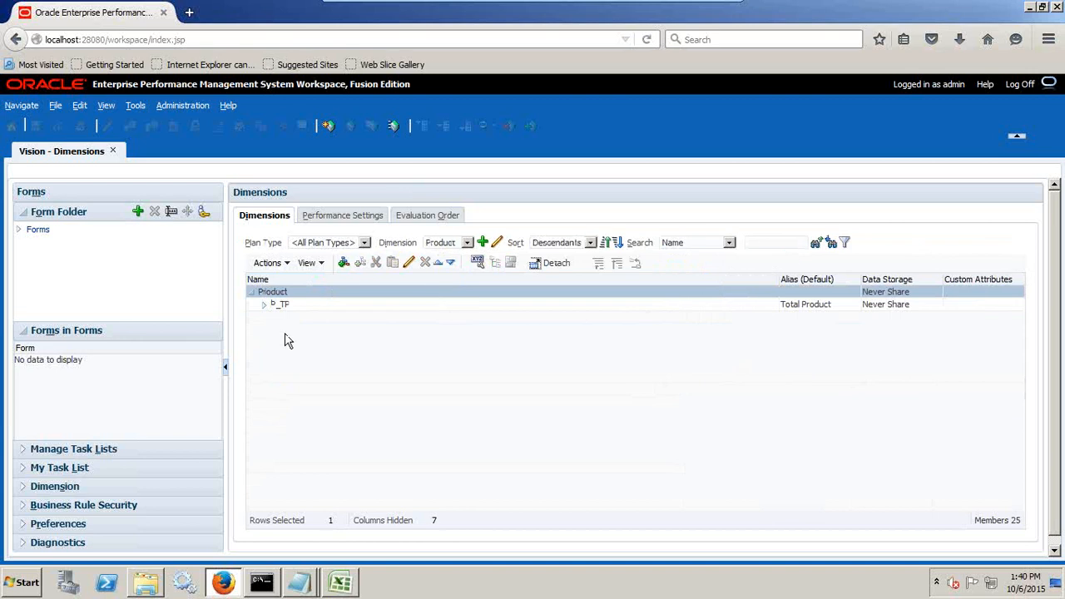
left_click(263, 305)
left_click(298, 317)
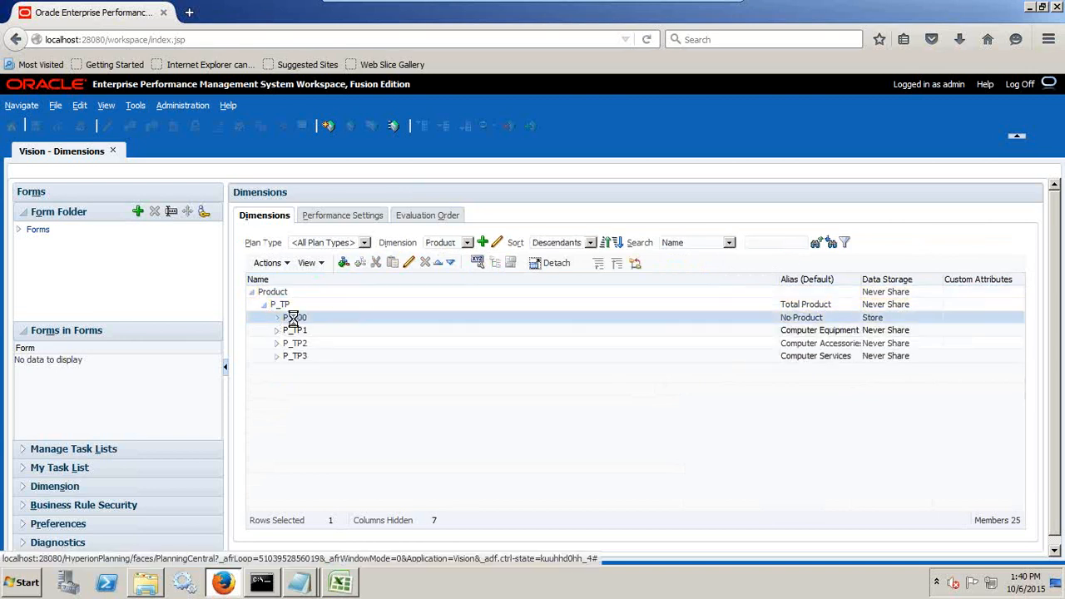
Add the line P_000--->Product Dimension to the untitled notes, below the Entity line.
key("alt+Tab")
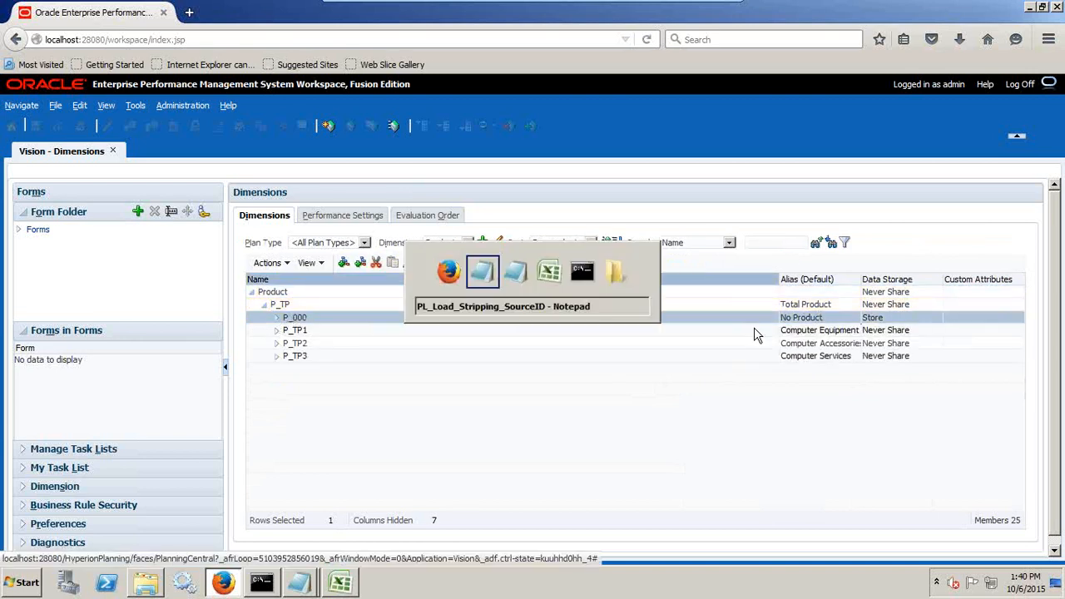
key("alt+Tab")
key("Tab")
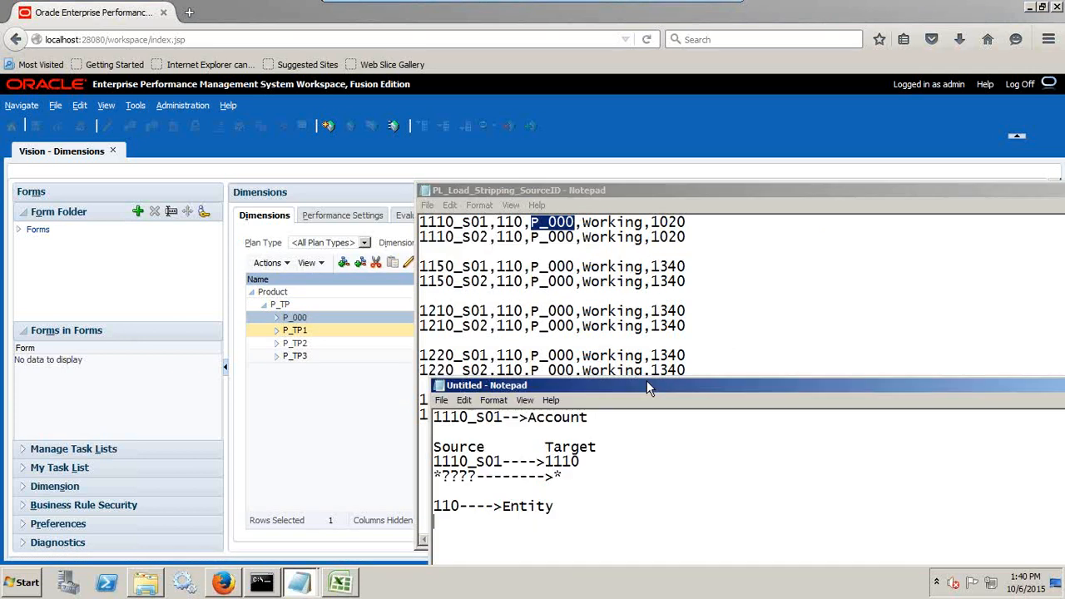
key("ctrl+v")
type("--->Prodyc")
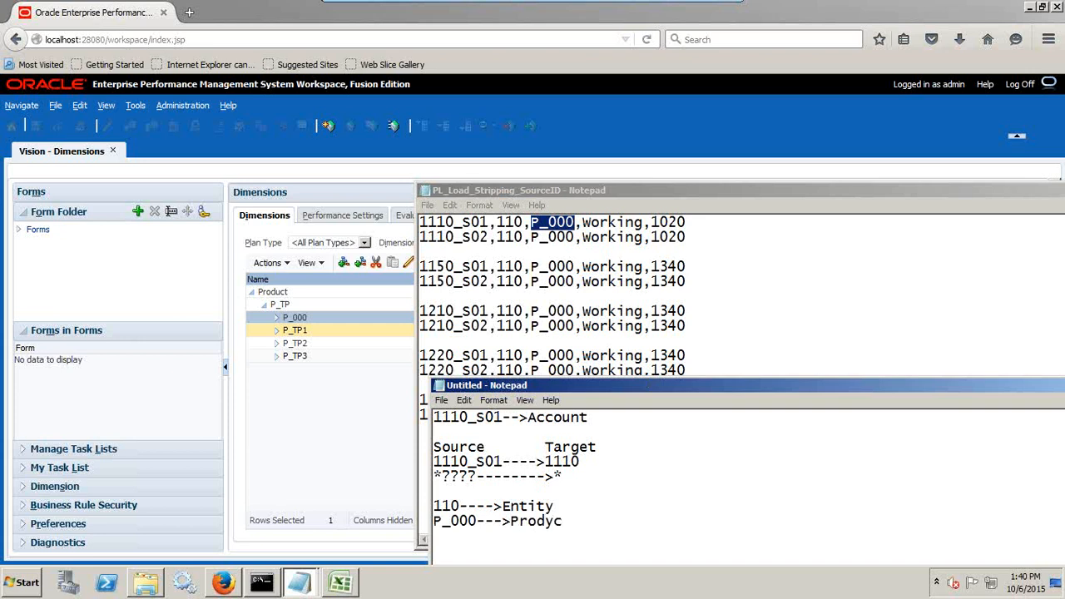
key("BackSpace")
key("BackSpace")
type("uct Dimension")
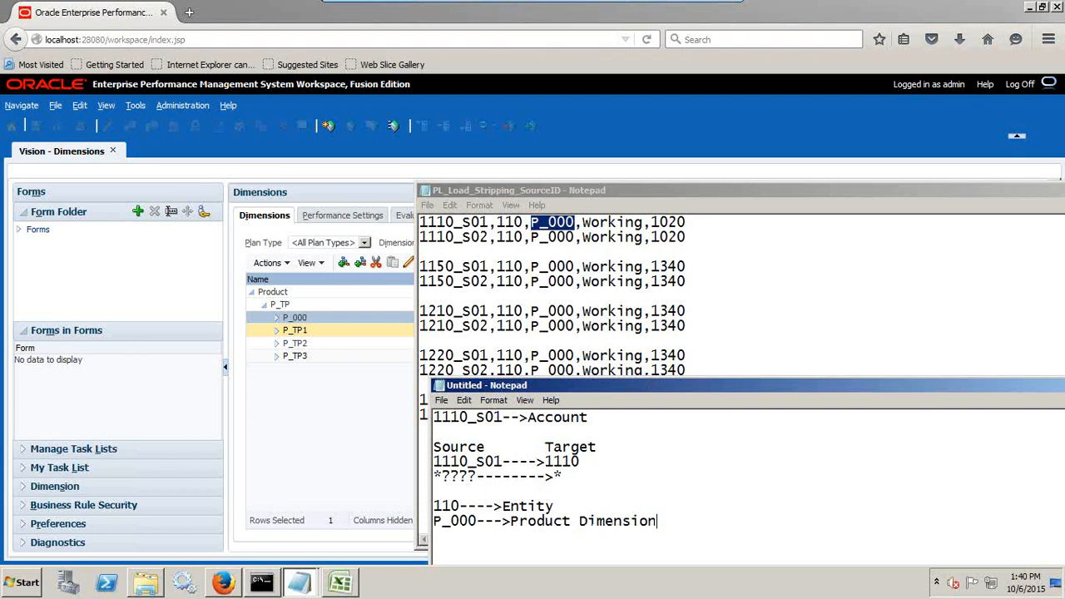
Copy Working from the first source row onto a separate line at the end of the untitled notes.
key("alt+Tab")
left_click_drag(645, 223, 586, 223)
key("ctrl+c")
key("alt+Tab")
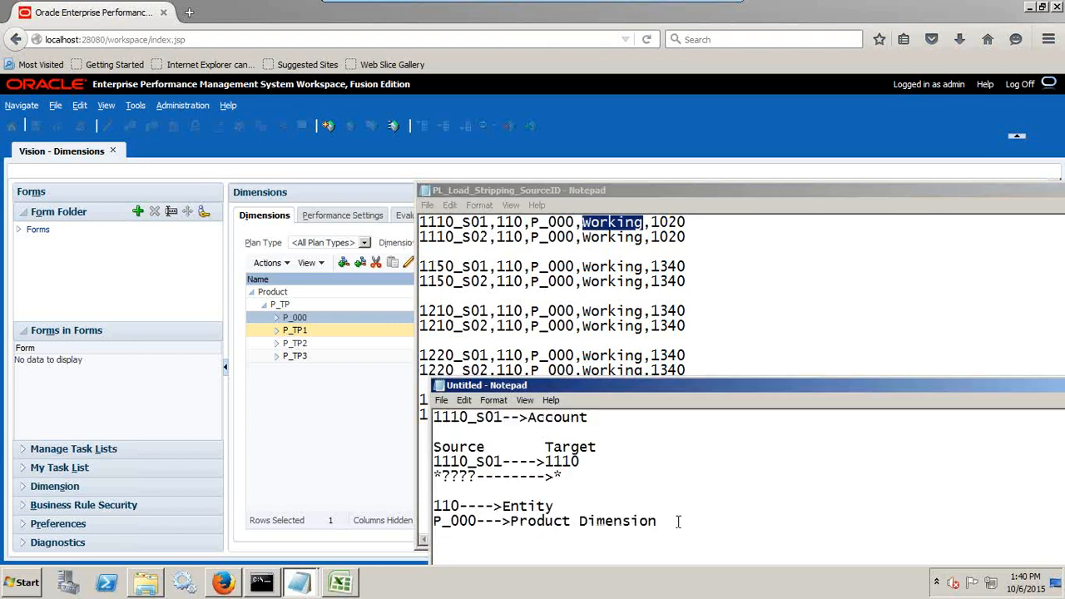
key("Return")
key("Return")
key("ctrl+v")
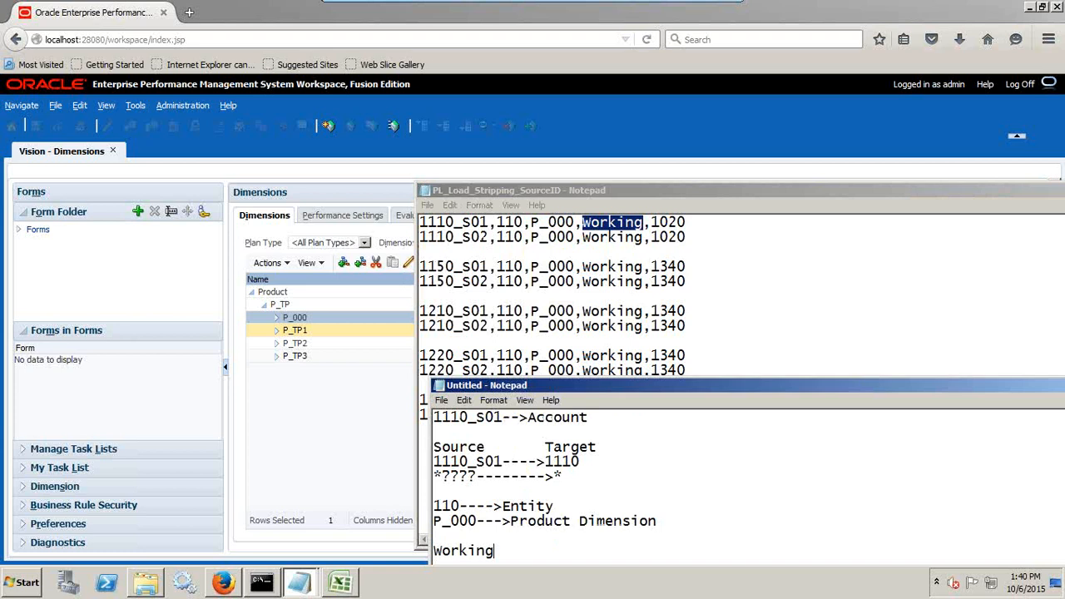
Show the Version dimension to check for Working, and complete the last note line as Working--->version.
left_click(337, 243)
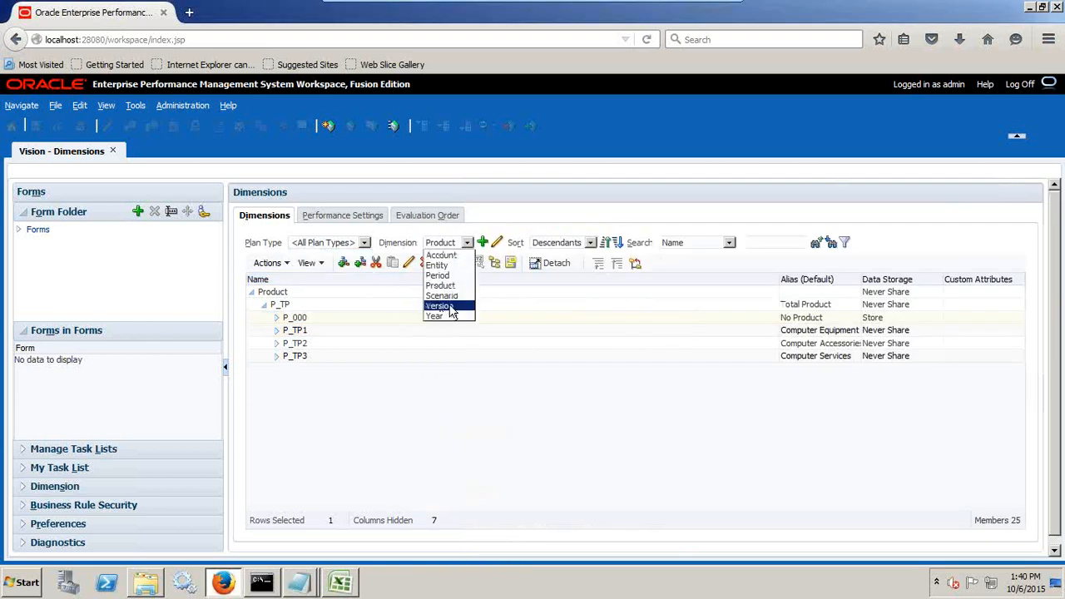
left_click(452, 309)
key("alt+Tab")
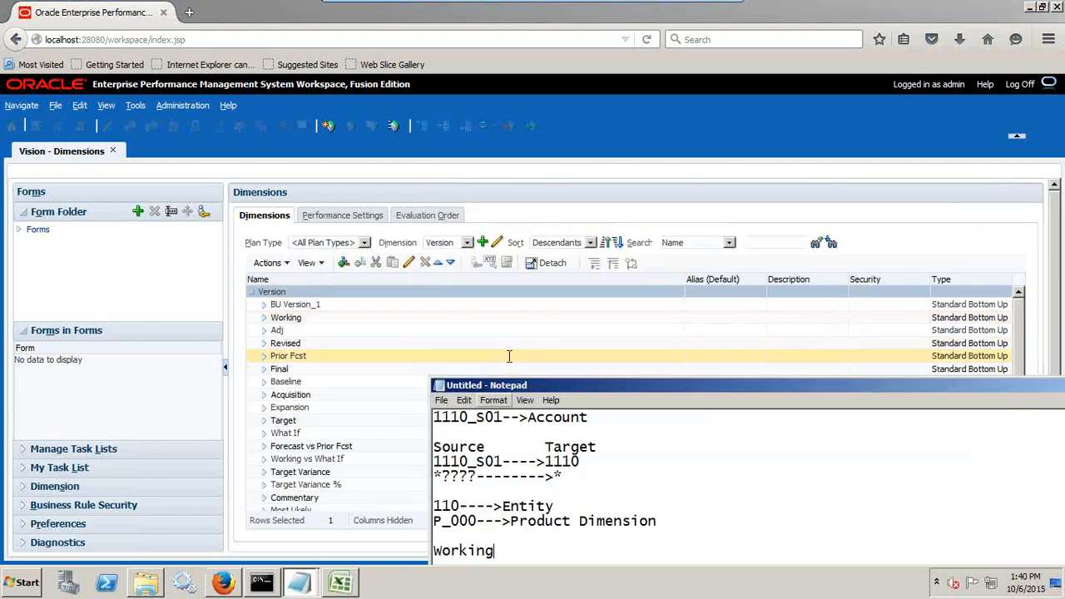
type("--->v")
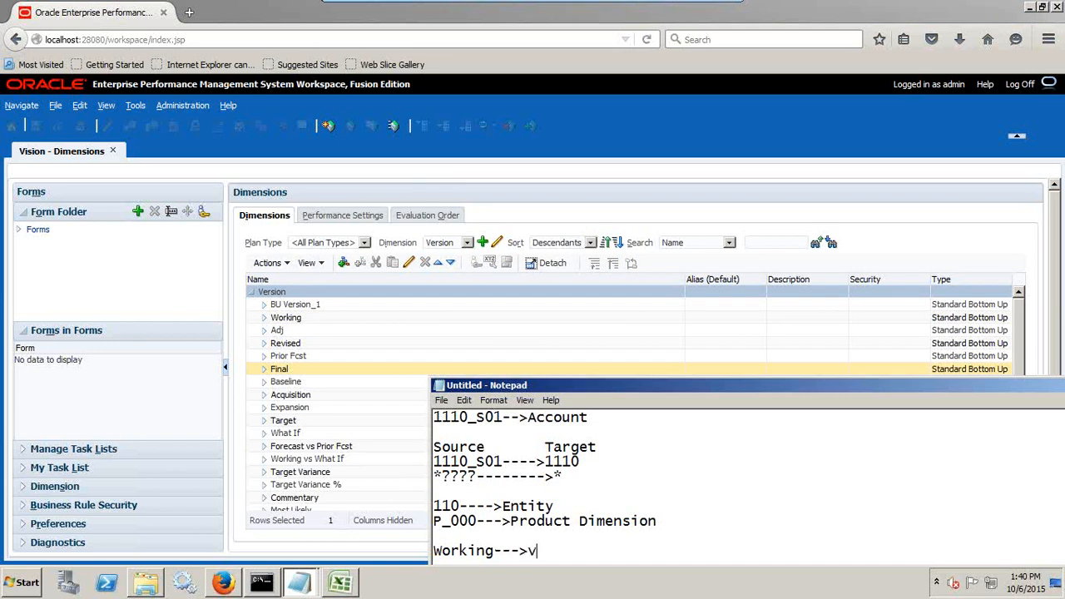
type("ersion")
Move the notes window off the hierarchy and review the list of Vision's dimensions.
left_click_drag(539, 388, 746, 225)
left_click(447, 247)
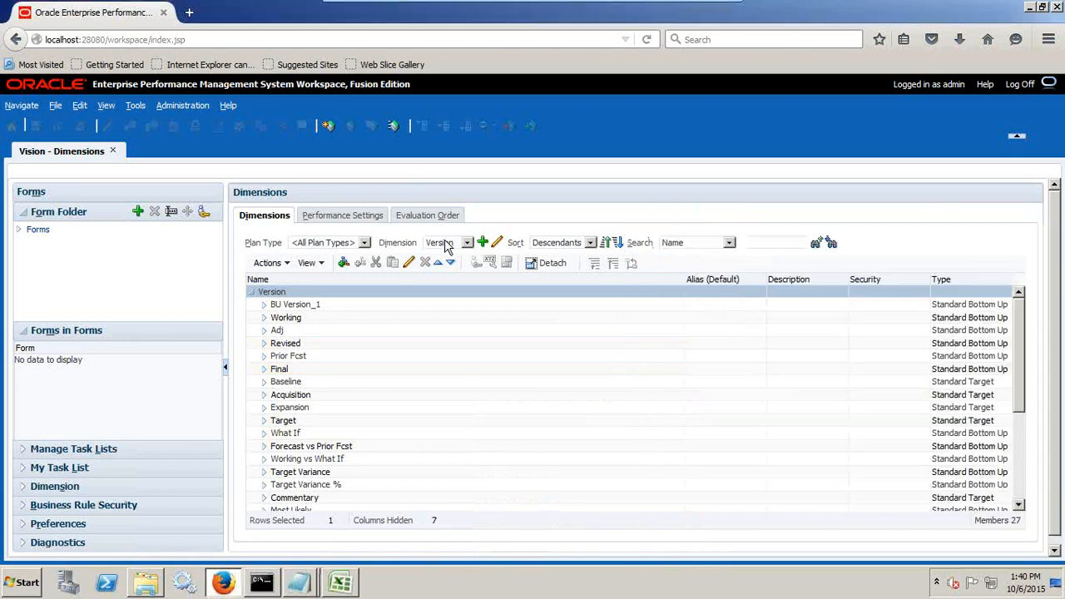
left_click(447, 247)
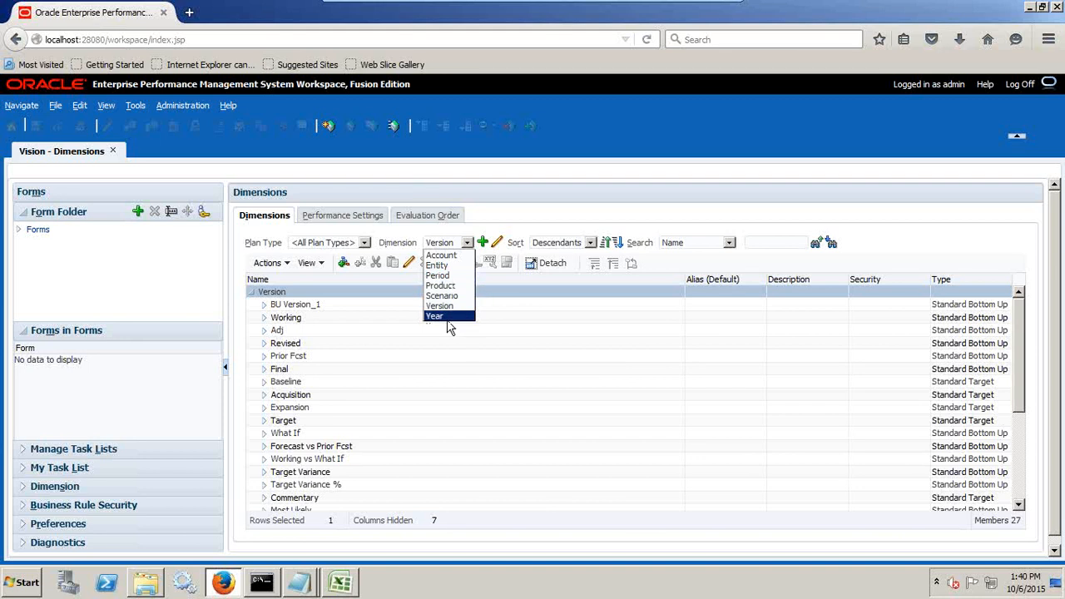
Add the heading Total Dimension to the untitled notes, below the Working line.
key("alt+Tab")
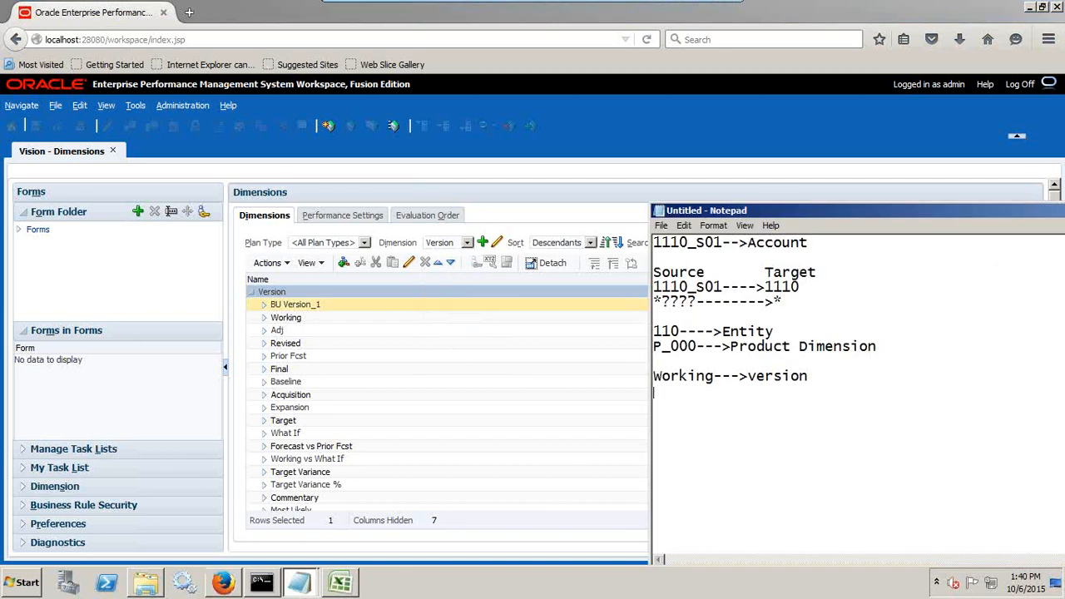
key("Return")
type("Total Dimensio")
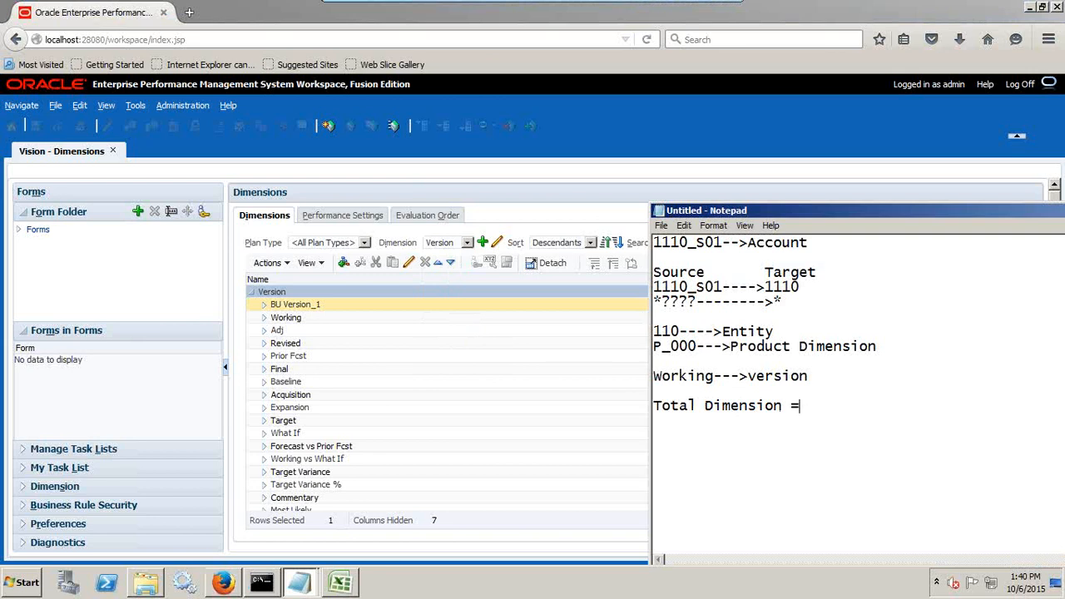
type("n =")
key("BackSpace")
key("Return")
List i) Period, ii) Year and iii) Scenario under the Total Dimension heading.
type("i) Period")
key("Return")
type("ii")
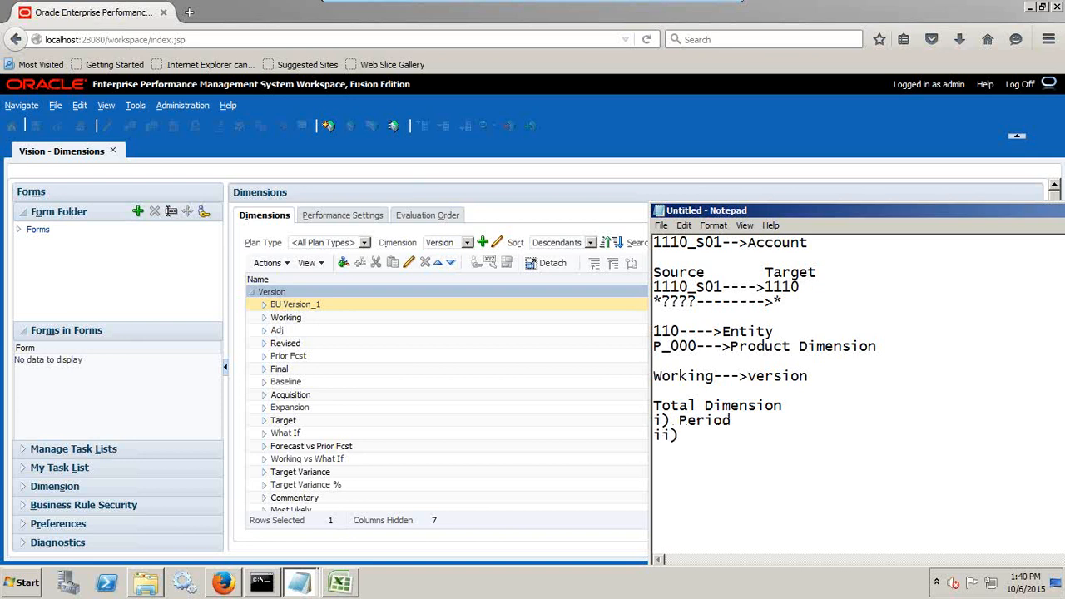
type(") Year")
type("iii) Scne")
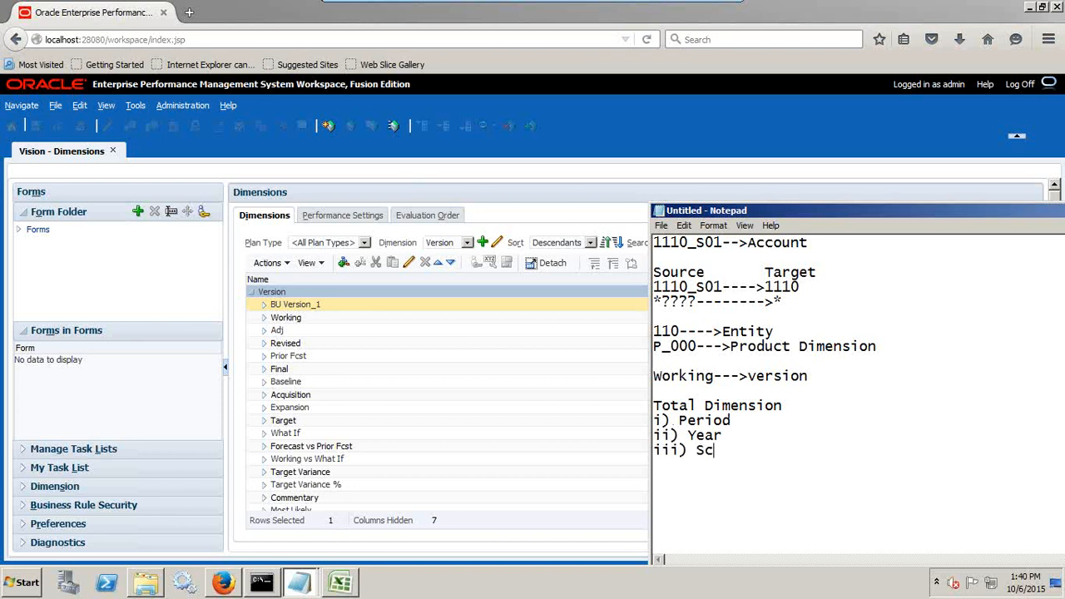
key("BackSpace")
type("ario")
Extend the Total Dimension heading with the count = 07.
key("Up")
key("Up")
type("= 07")
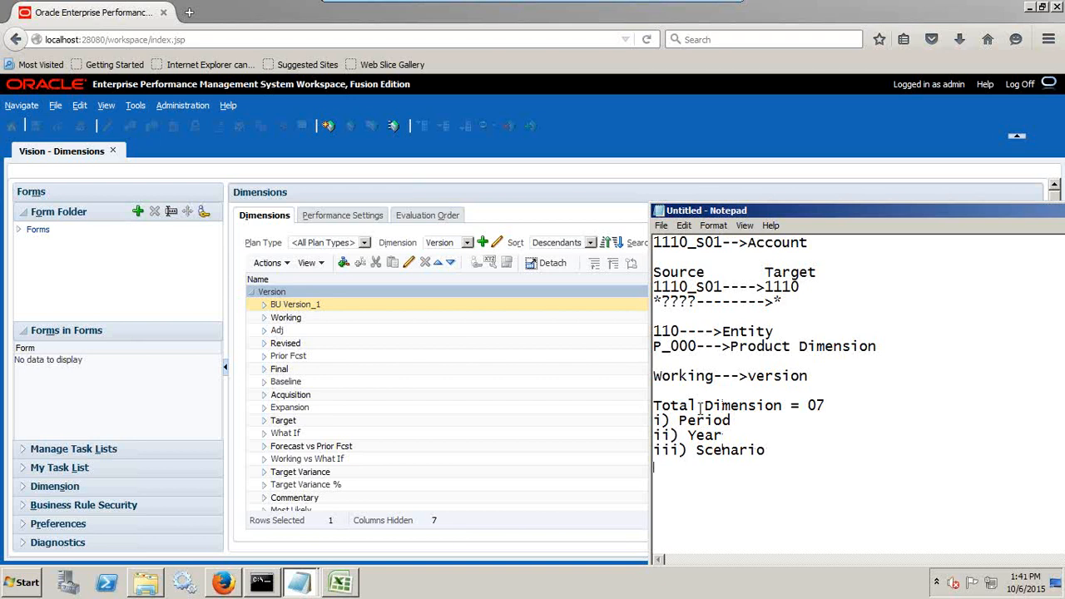
Add the line Remaining Dimension = 04 to the notes, below the three listed dimensions.
key("Return")
key("Return")
type("Remaining ")
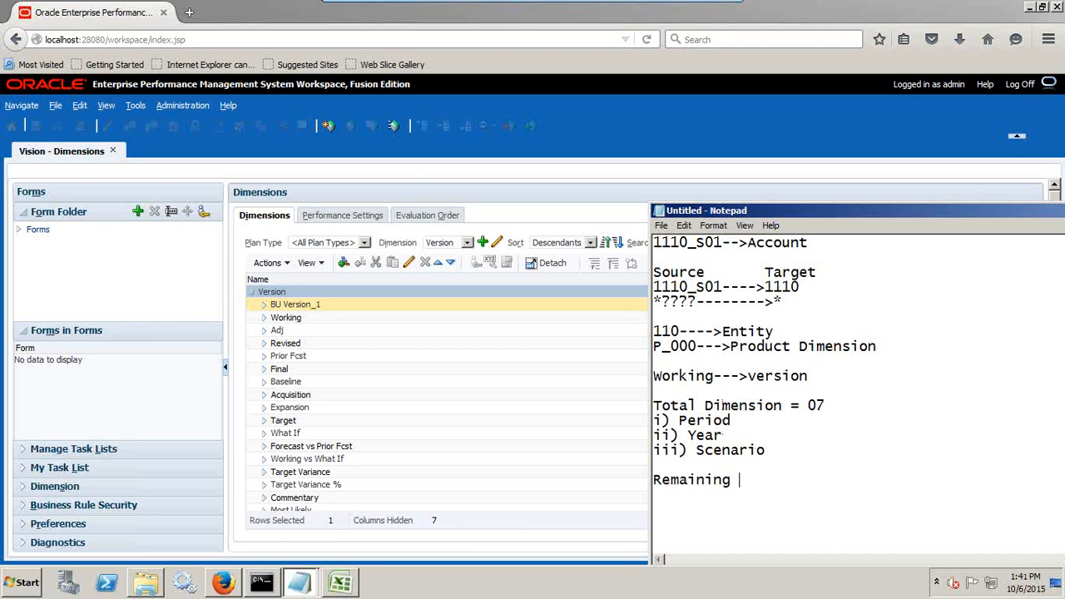
type("Dimension ")
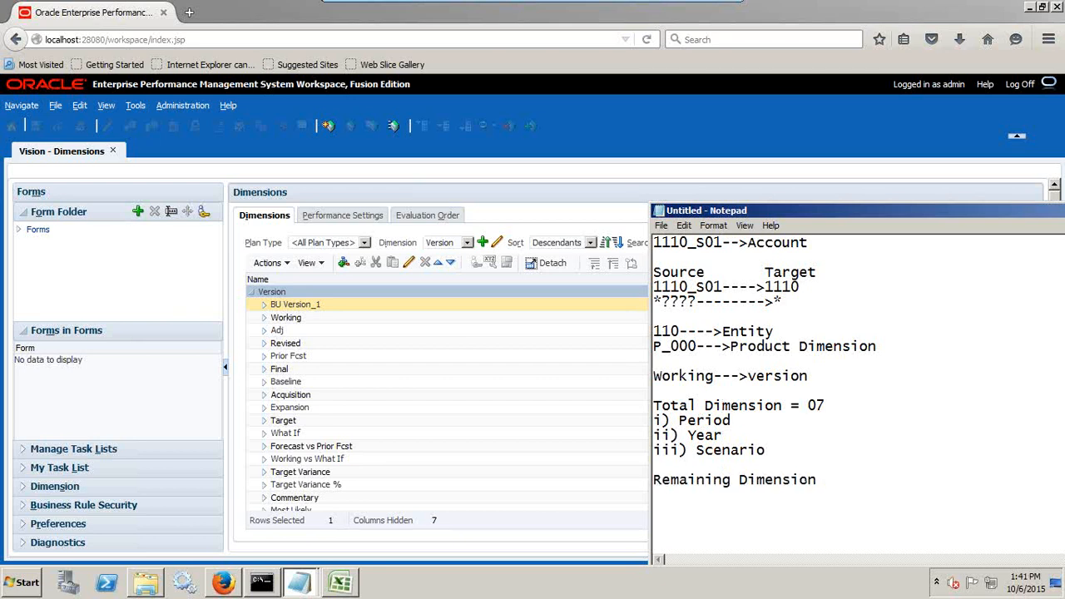
type("=03")
left_click(842, 479)
key("BackSpace")
Compare the columns in the first row of PL_Load_Stripping_SourceID with the Remaining Dimension line in the untitled notes.
left_click(299, 582)
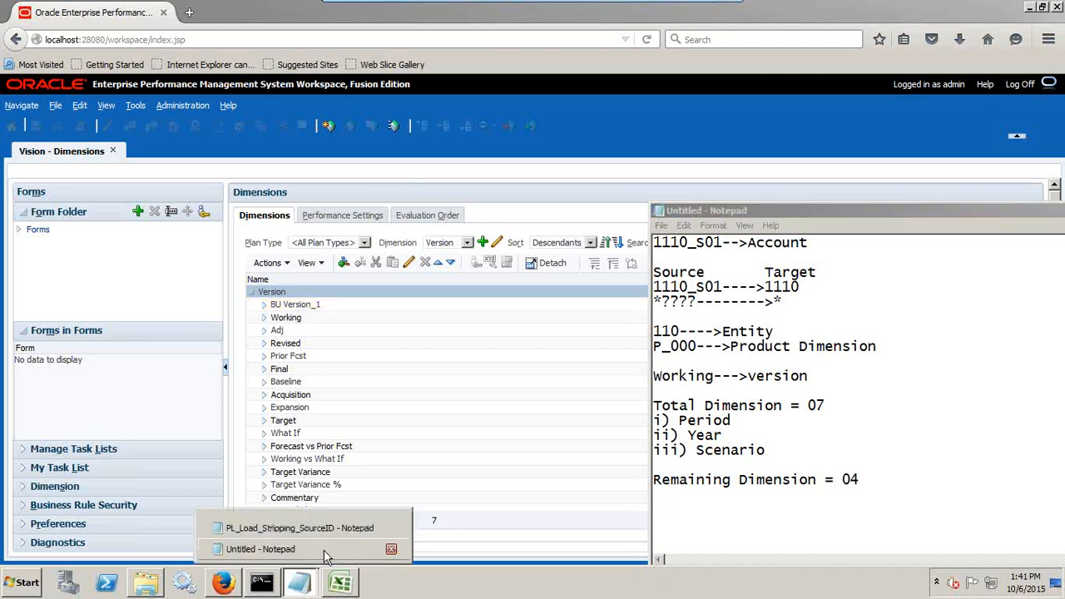
left_click(329, 531)
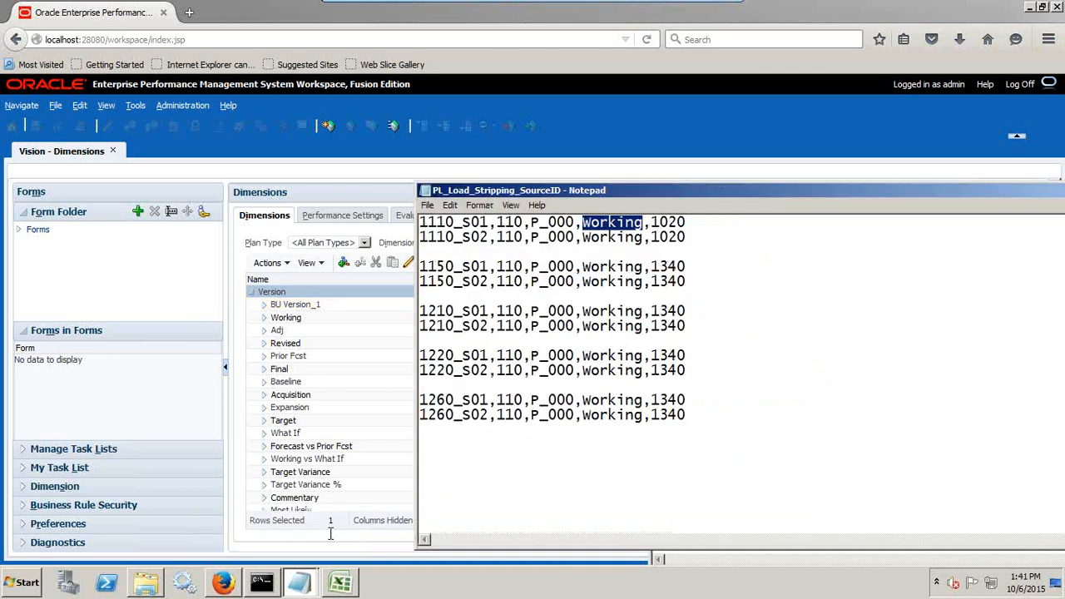
left_click(457, 223)
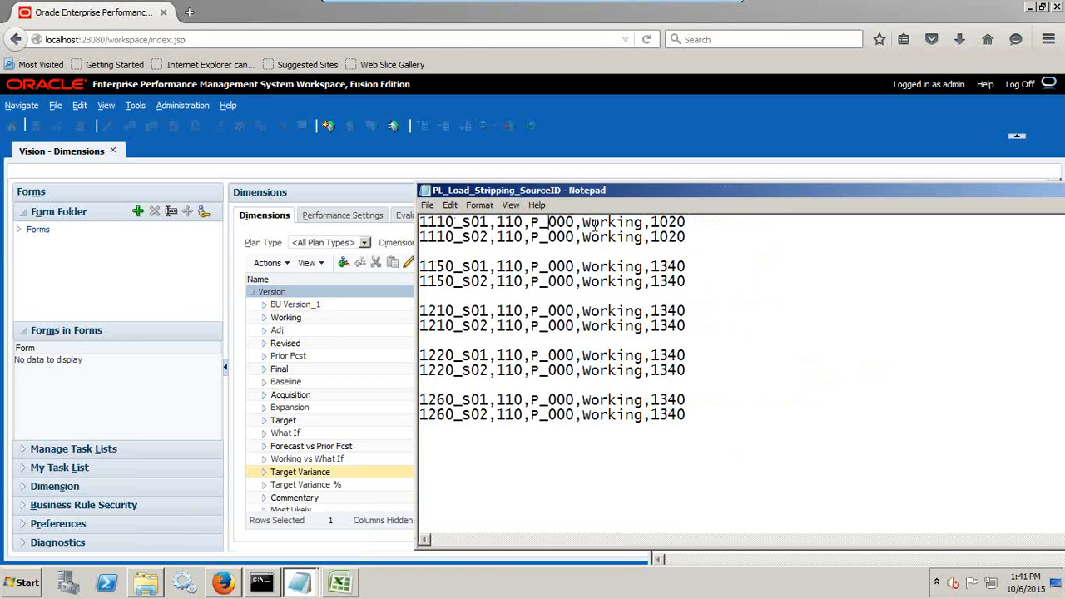
left_click_drag(692, 222, 638, 107)
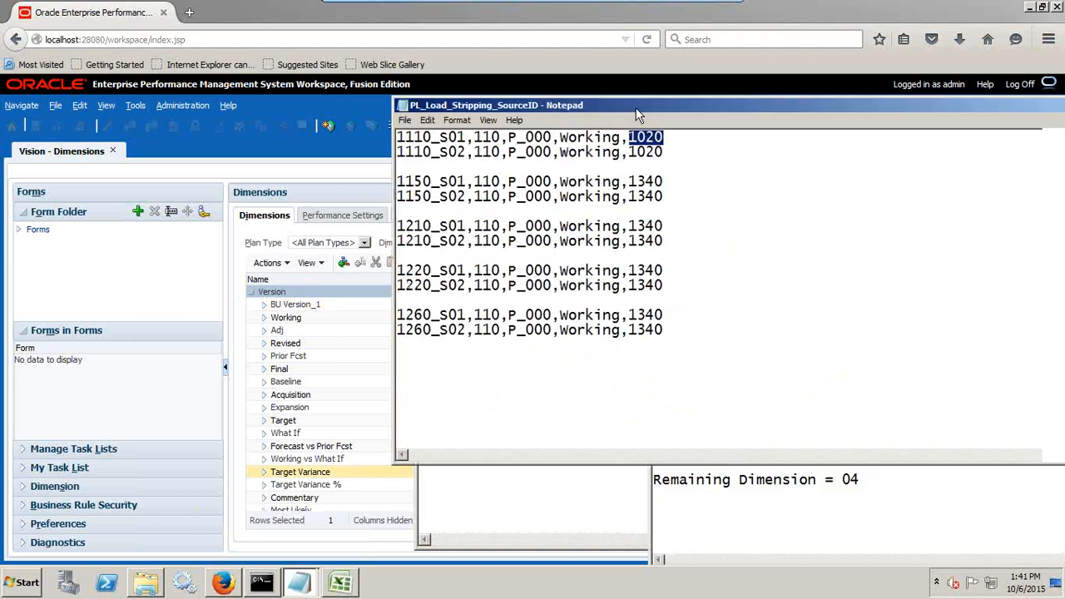
left_click(738, 479)
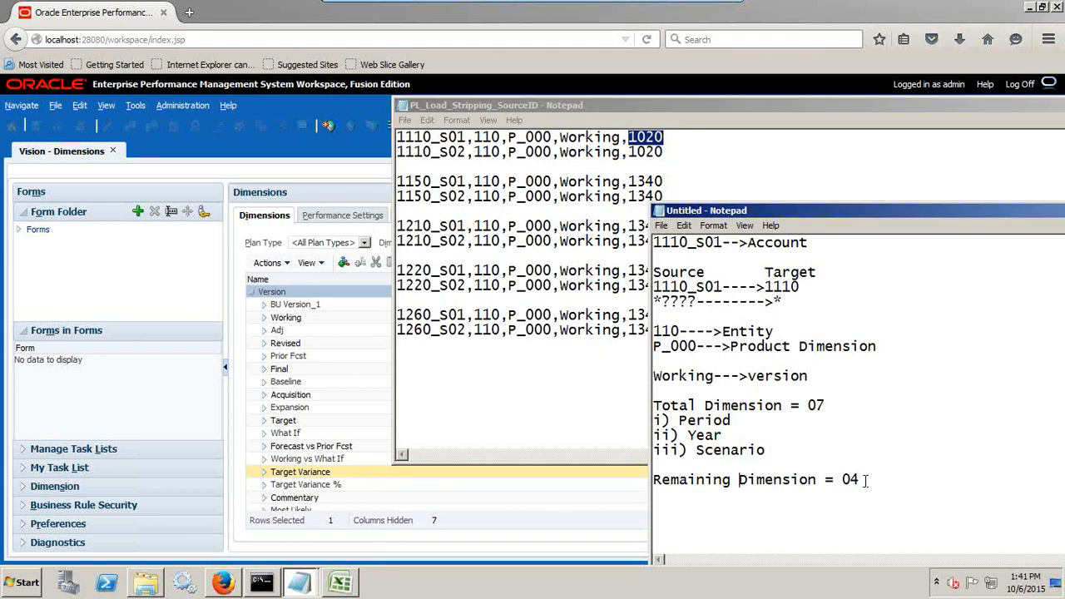
left_click_drag(865, 481, 642, 482)
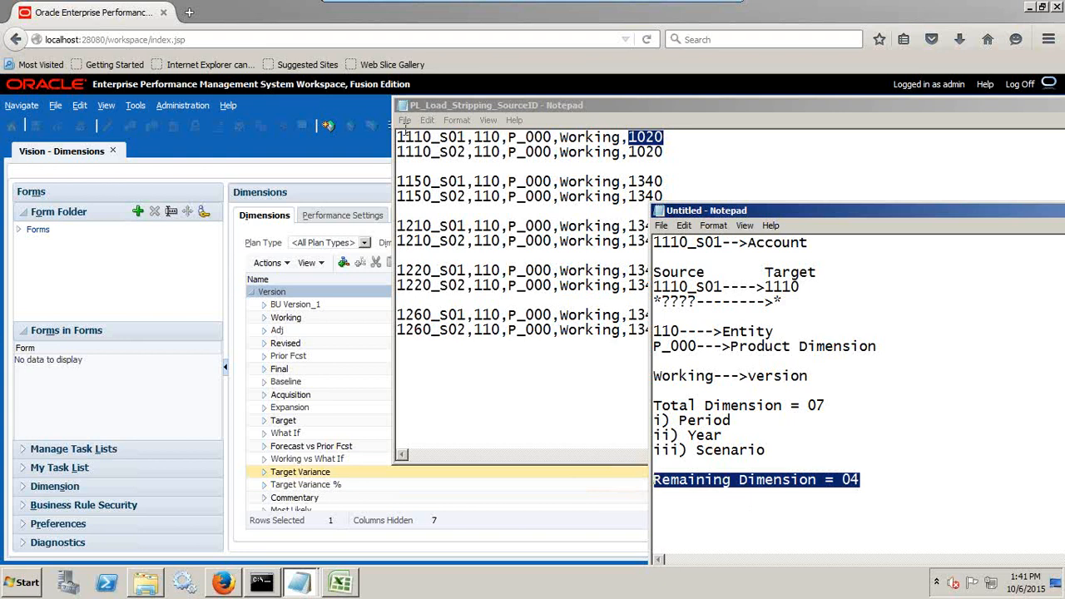
Return to the EPM Workspace and open the setup tasks of Data Management.
left_click(347, 158)
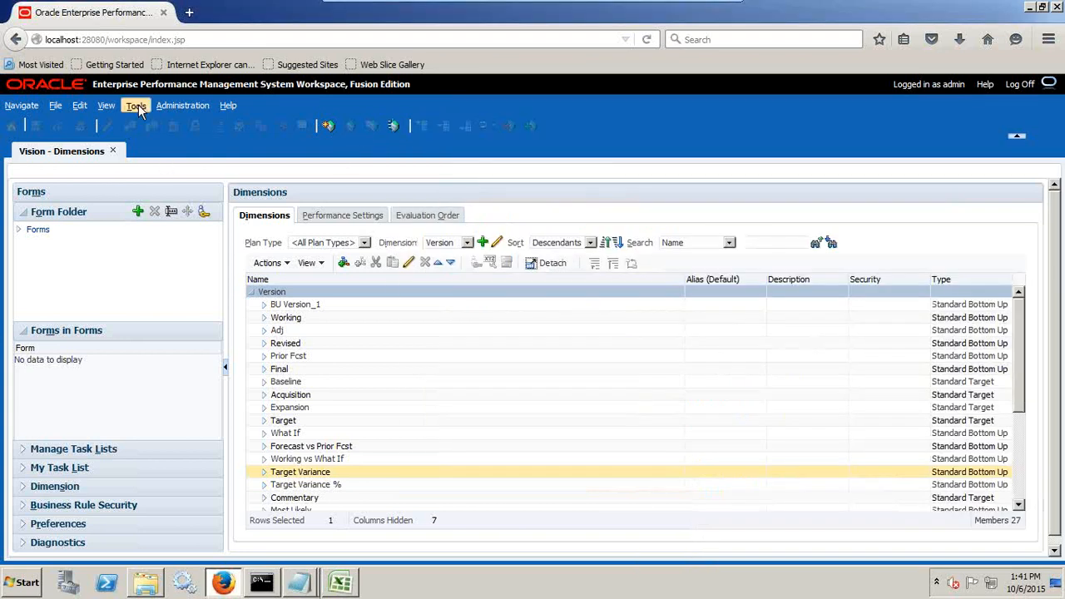
left_click(21, 105)
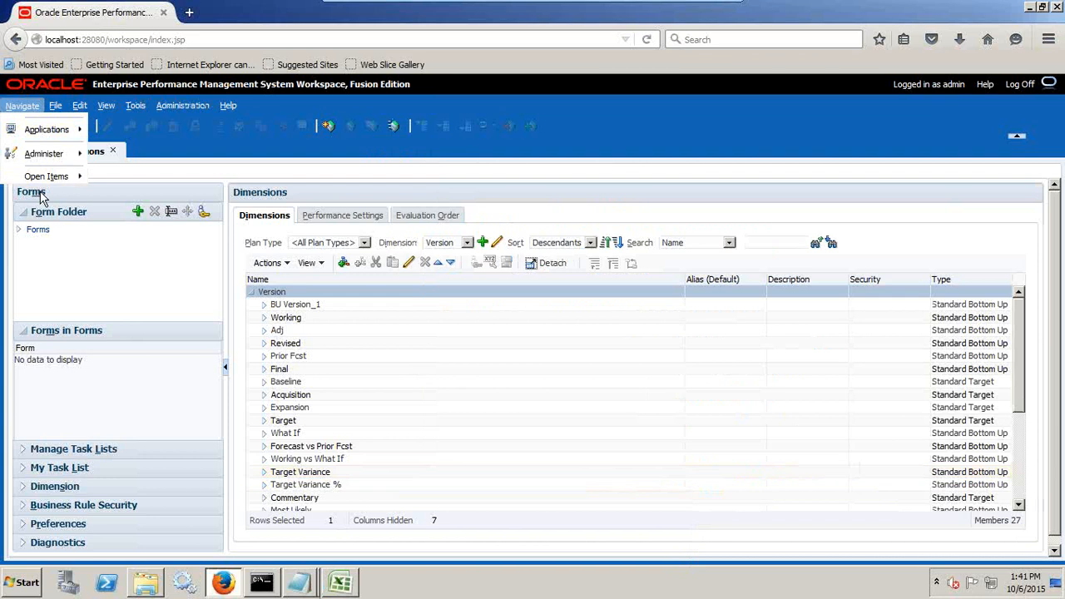
mouse_move(65, 158)
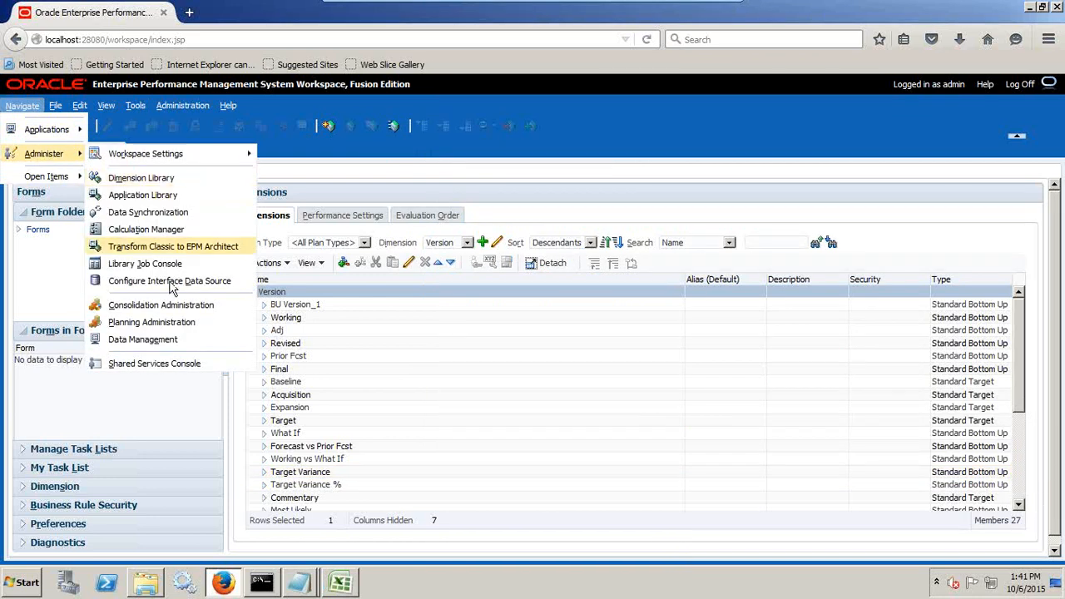
left_click(180, 340)
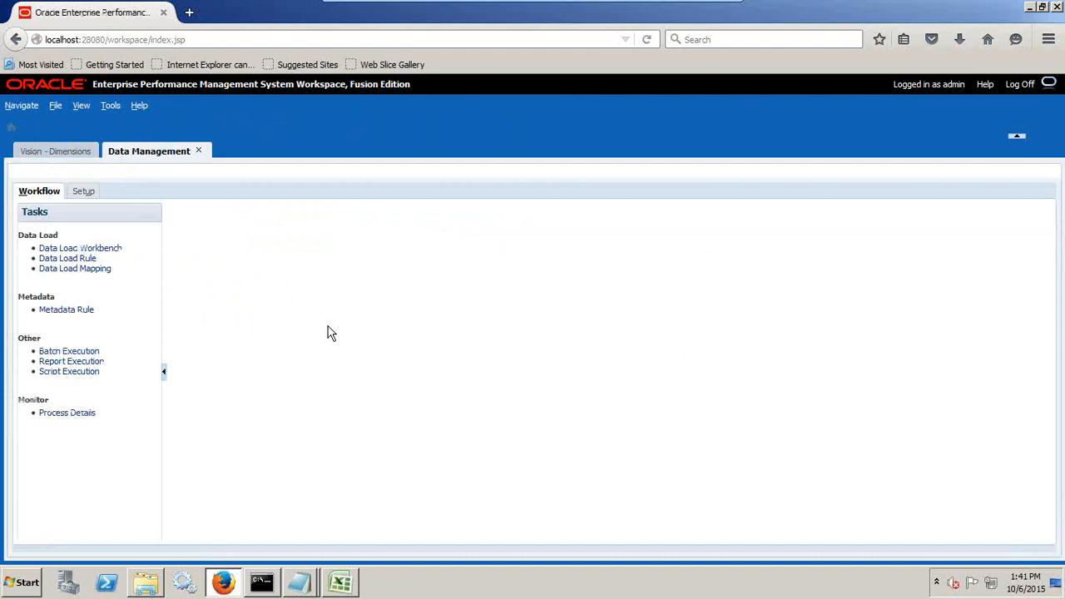
left_click(77, 193)
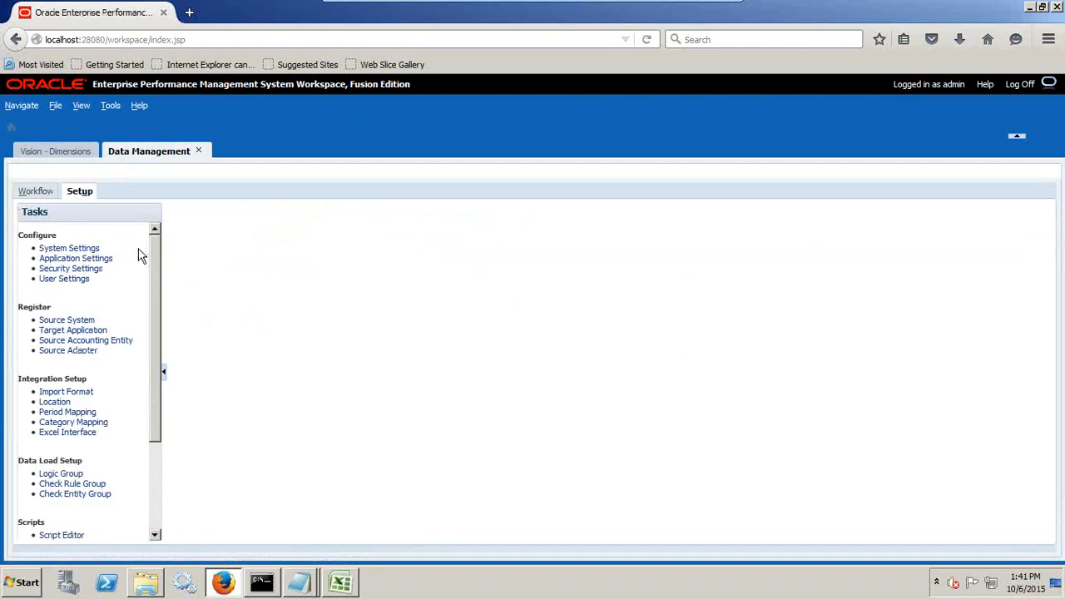
Check which target applications are available in Application Settings, keeping FMAPP1 selected.
left_click(97, 259)
left_click(307, 250)
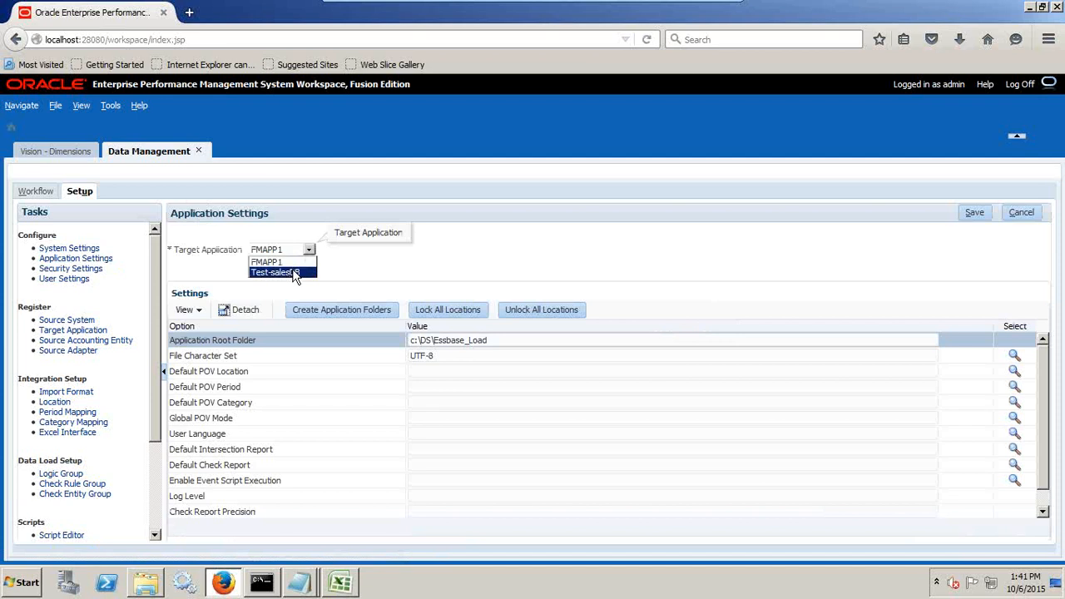
left_click(292, 263)
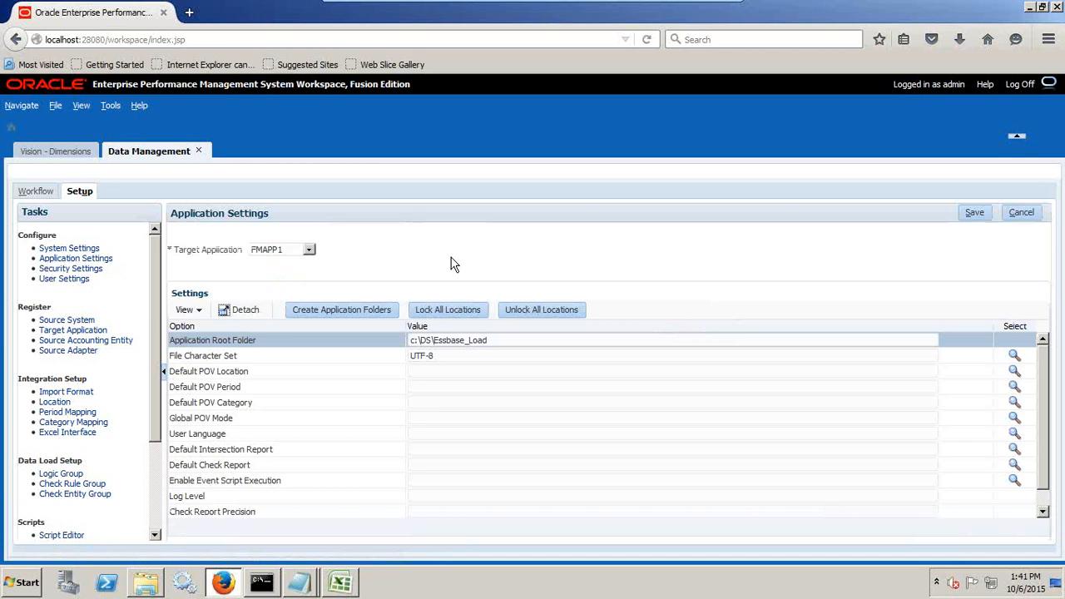
Add the Planning application Vision as a new target application.
left_click(93, 333)
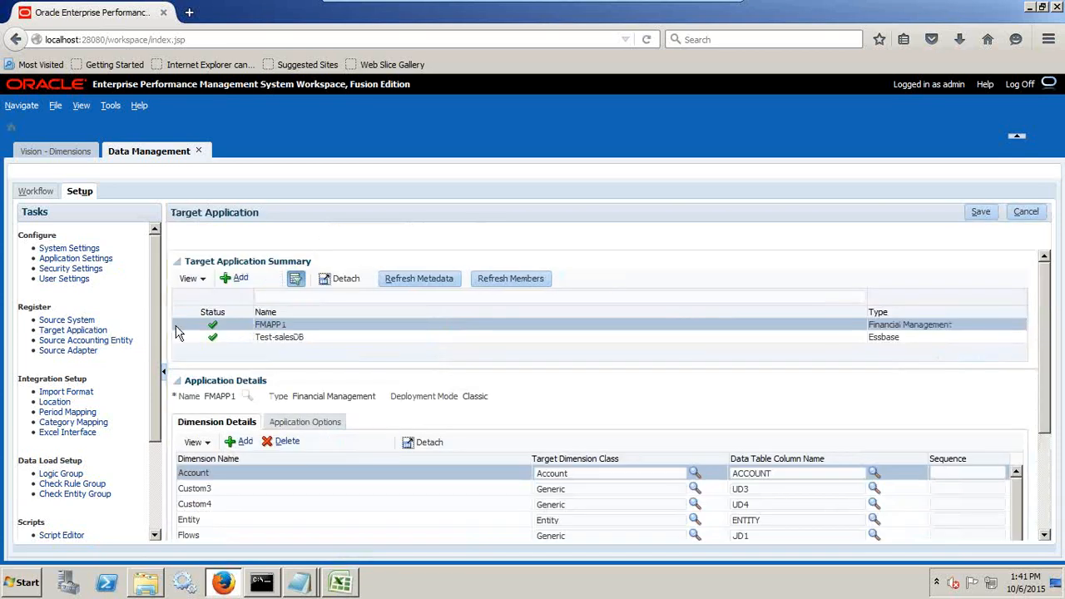
left_click(239, 279)
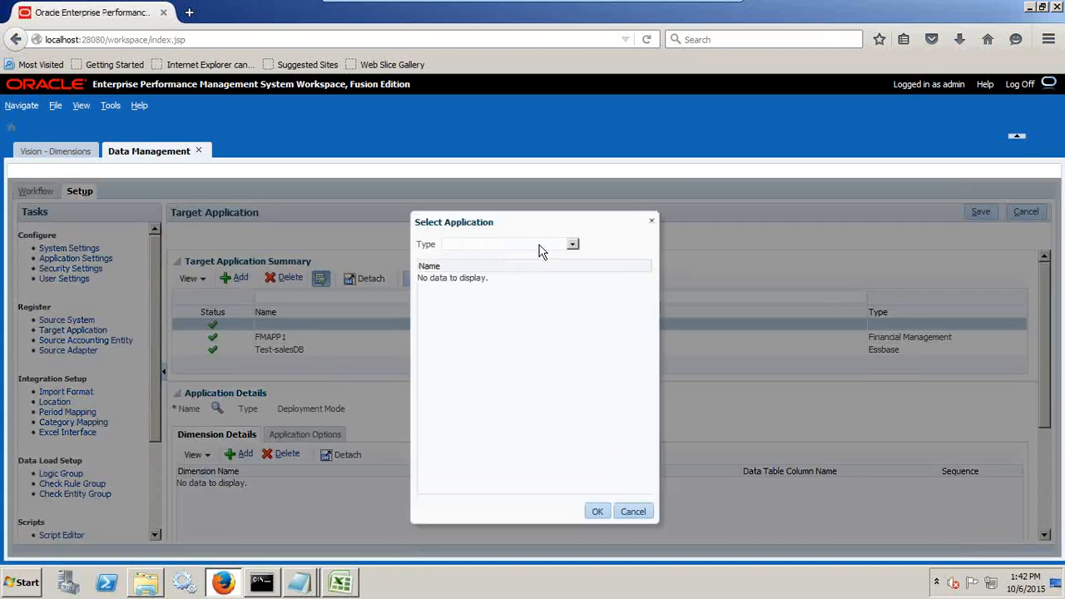
left_click(539, 247)
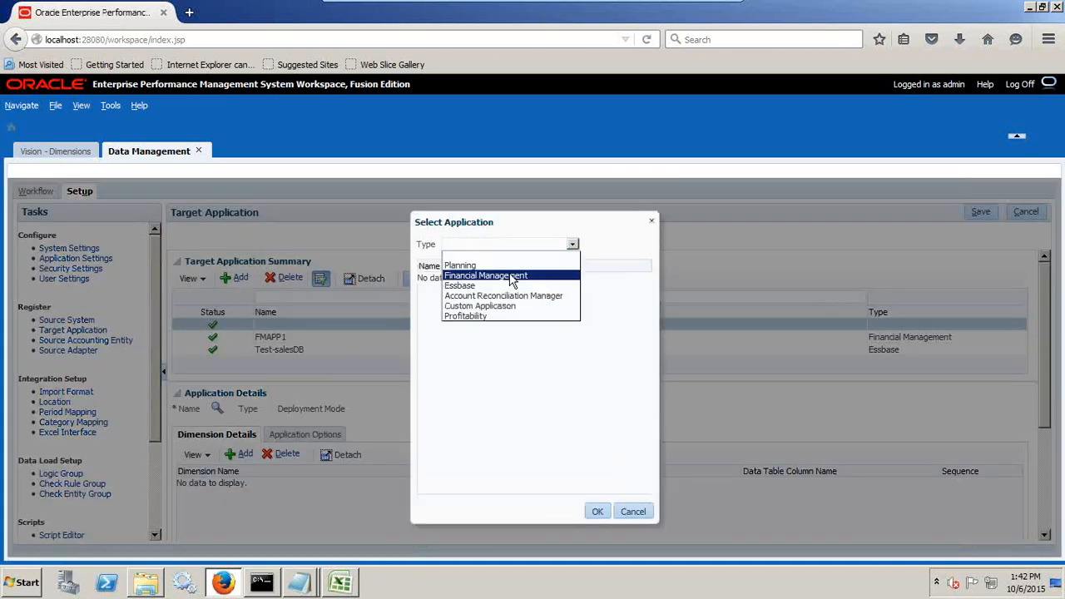
left_click(504, 266)
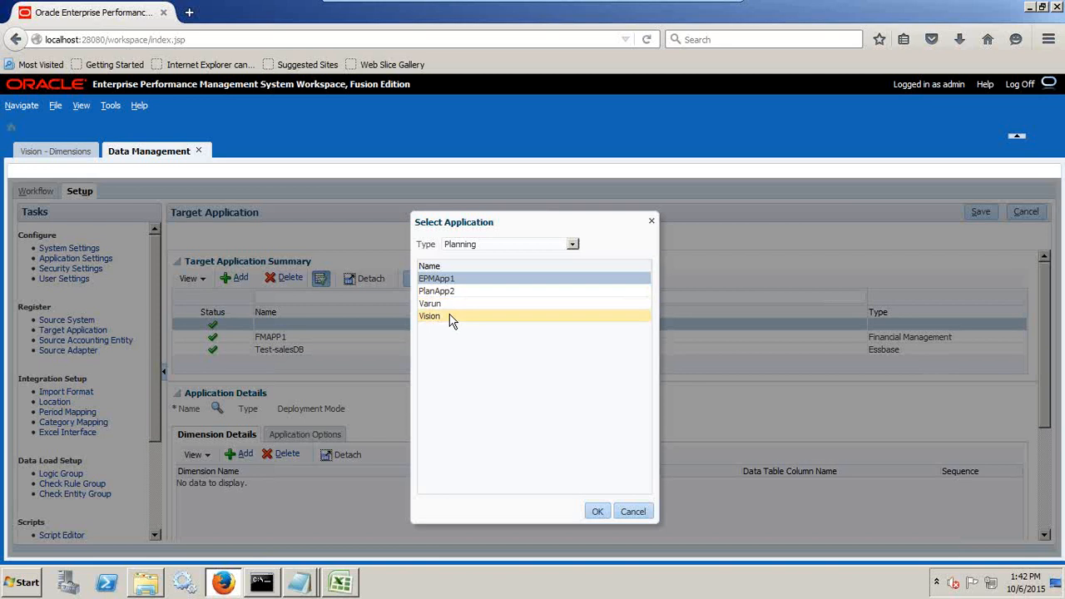
left_click(450, 317)
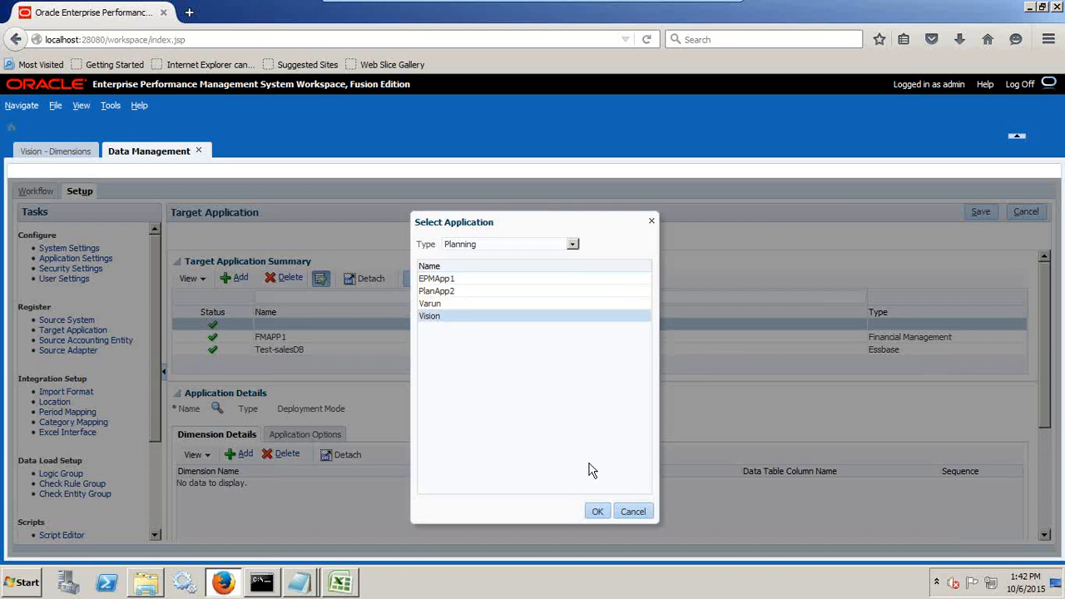
left_click(596, 511)
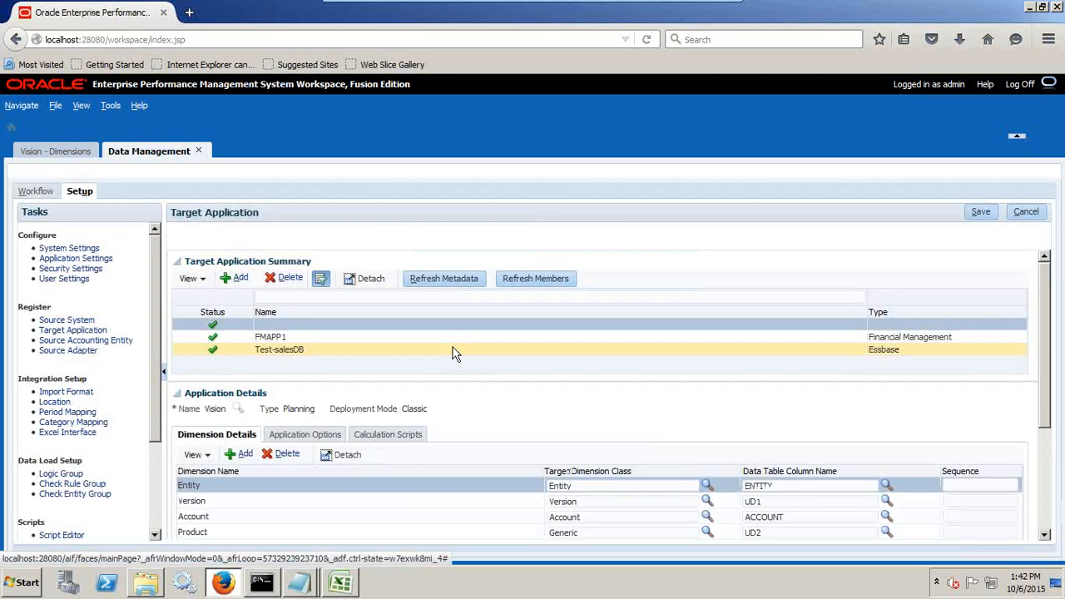
Review the dimension classes and data table columns of Vision and save the target application.
scroll(399, 383, "down", 2)
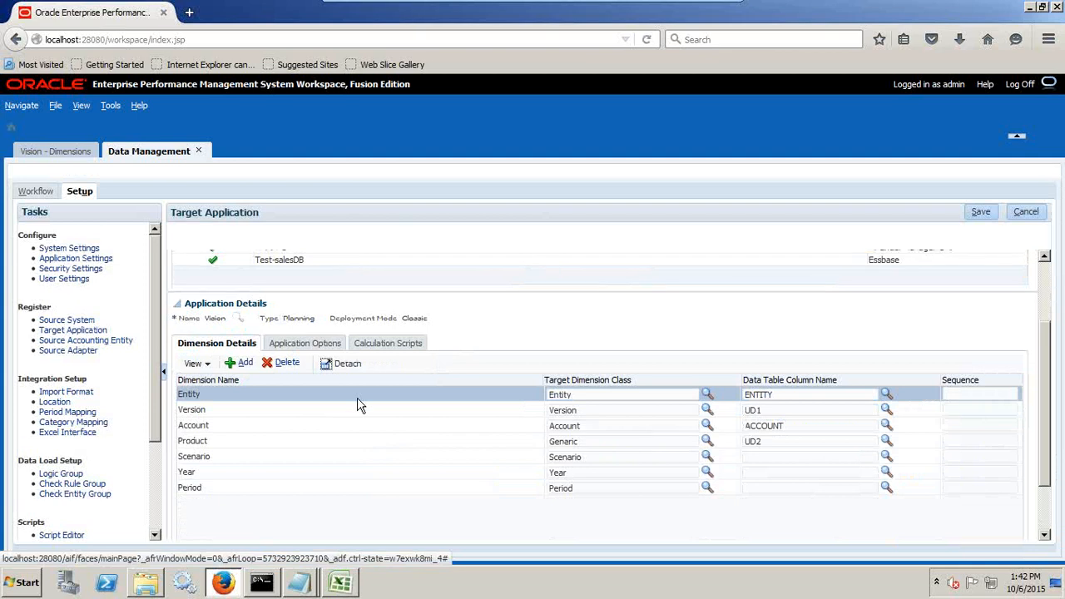
scroll(358, 404, "up", 1)
scroll(482, 397, "down", 2)
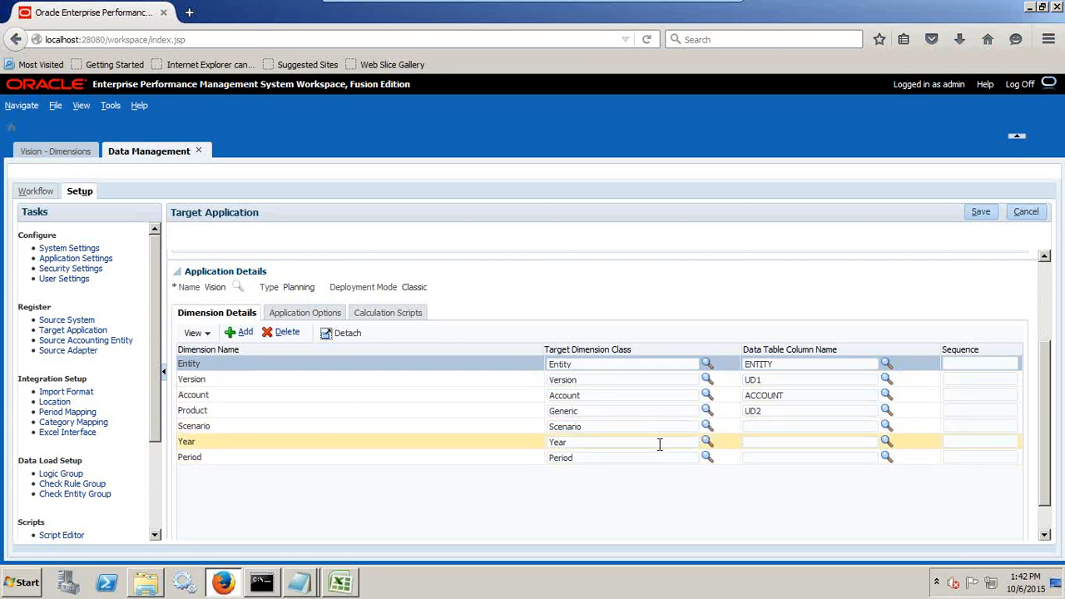
scroll(658, 441, "up", 1)
scroll(628, 405, "up", 2)
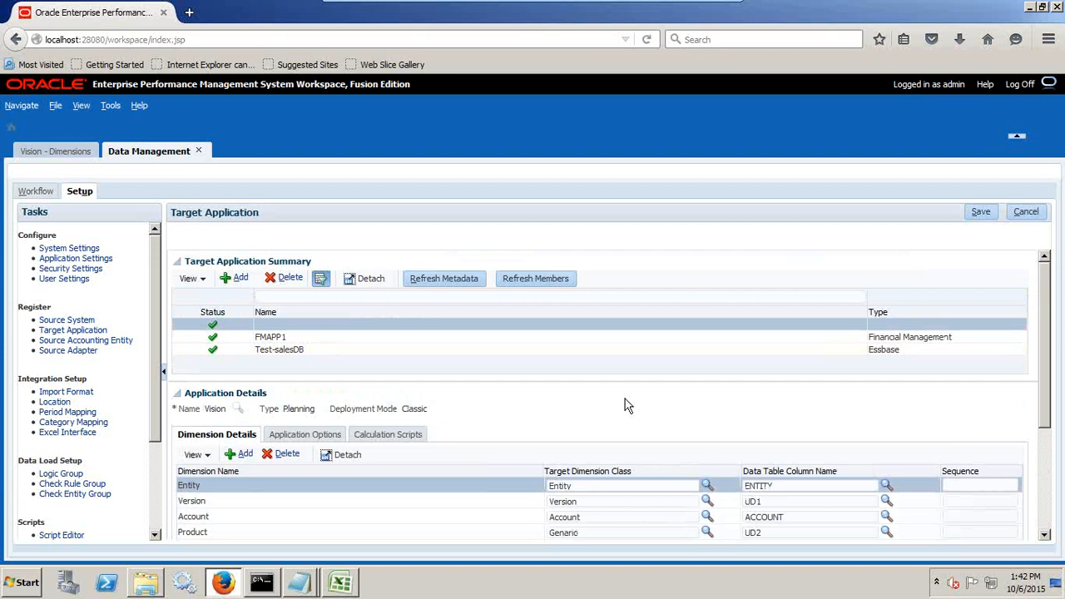
Set the Application Root Folder for target application Vision to C:\DS\vision_app, copied from the folder's path, and save the application settings.
left_click(75, 258)
left_click(287, 250)
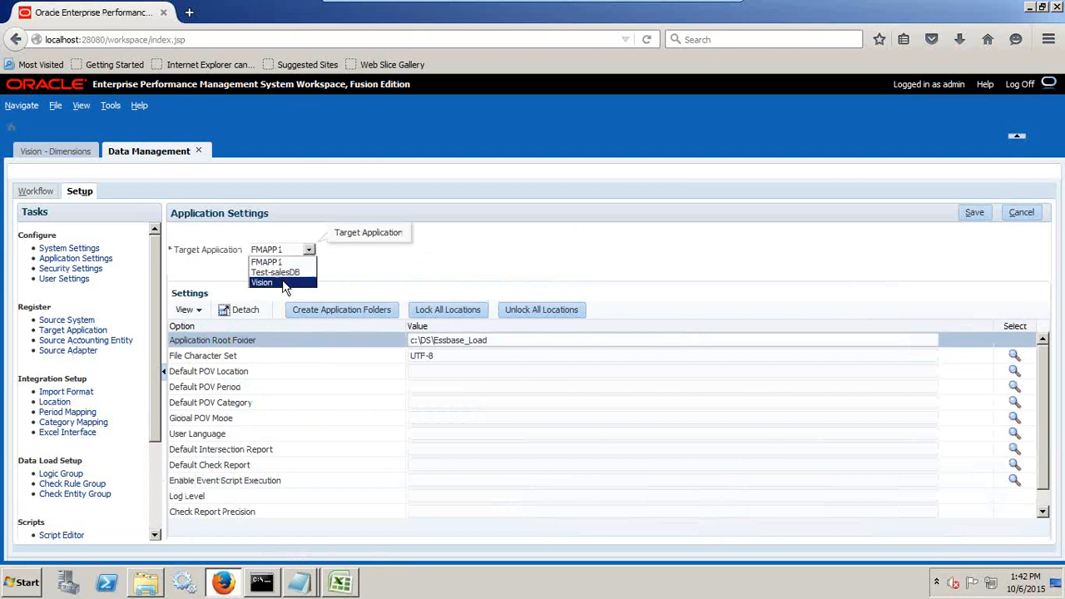
left_click(282, 282)
key("alt+Tab")
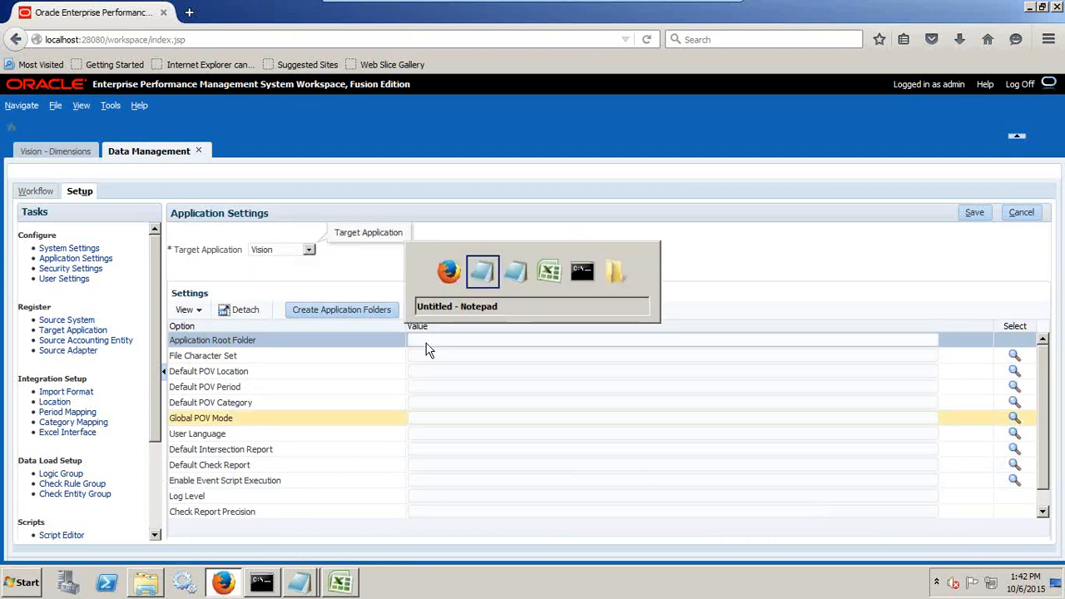
key("alt+Tab")
left_click(149, 583)
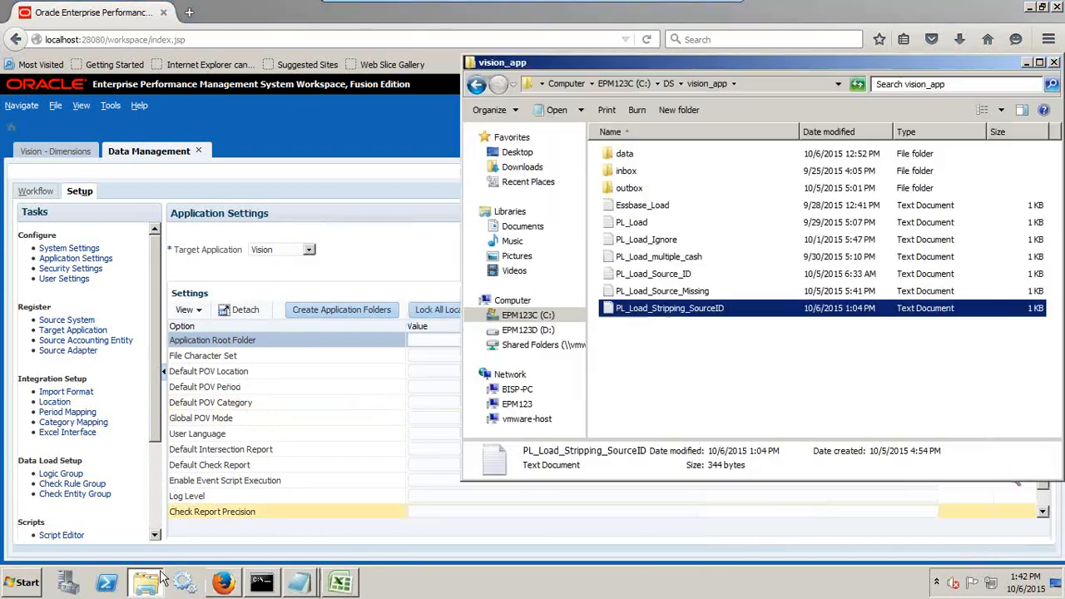
left_click(750, 86)
key("ctrl+c")
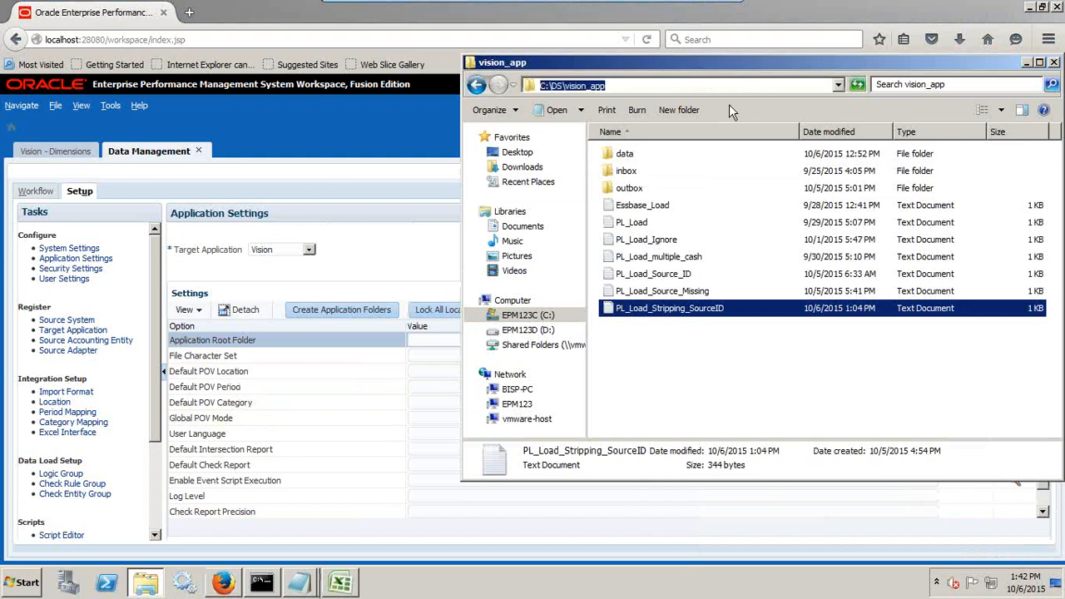
key("alt+Tab")
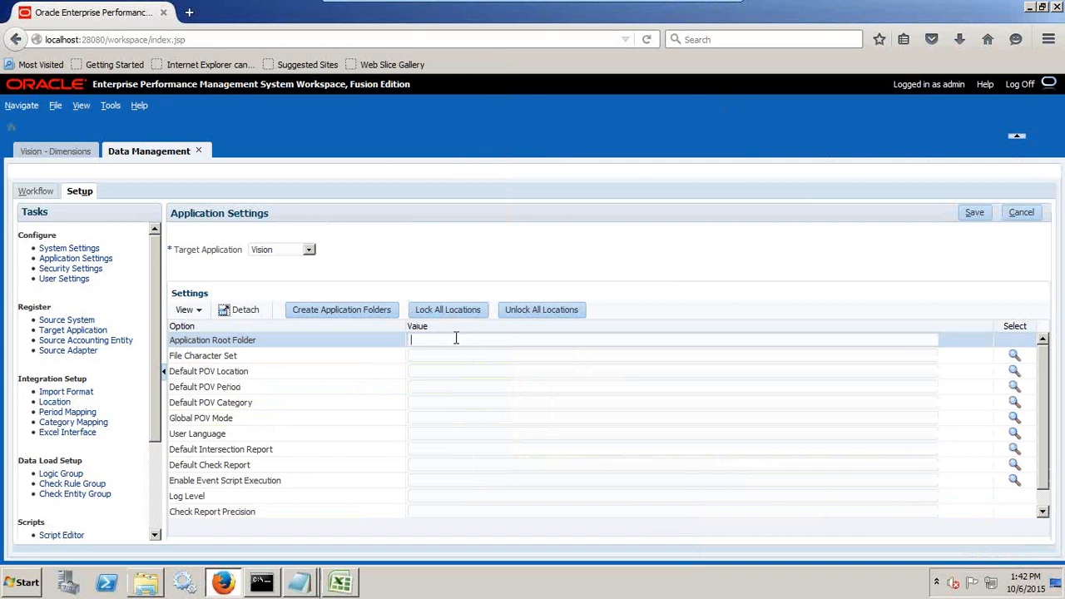
key("ctrl+v")
left_click(975, 213)
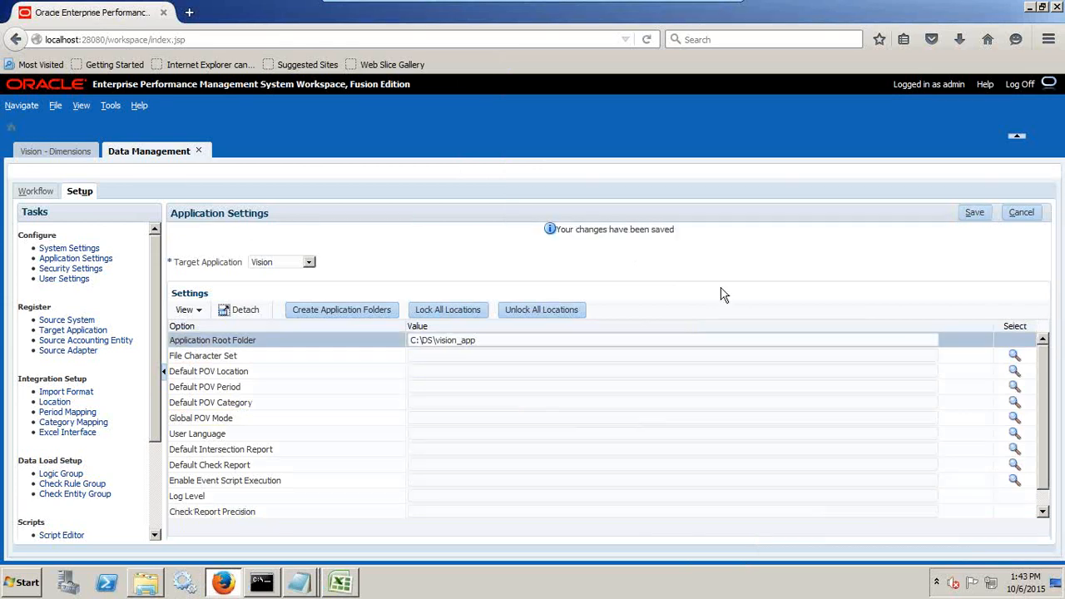
Review the registered source systems and target applications.
left_click(84, 321)
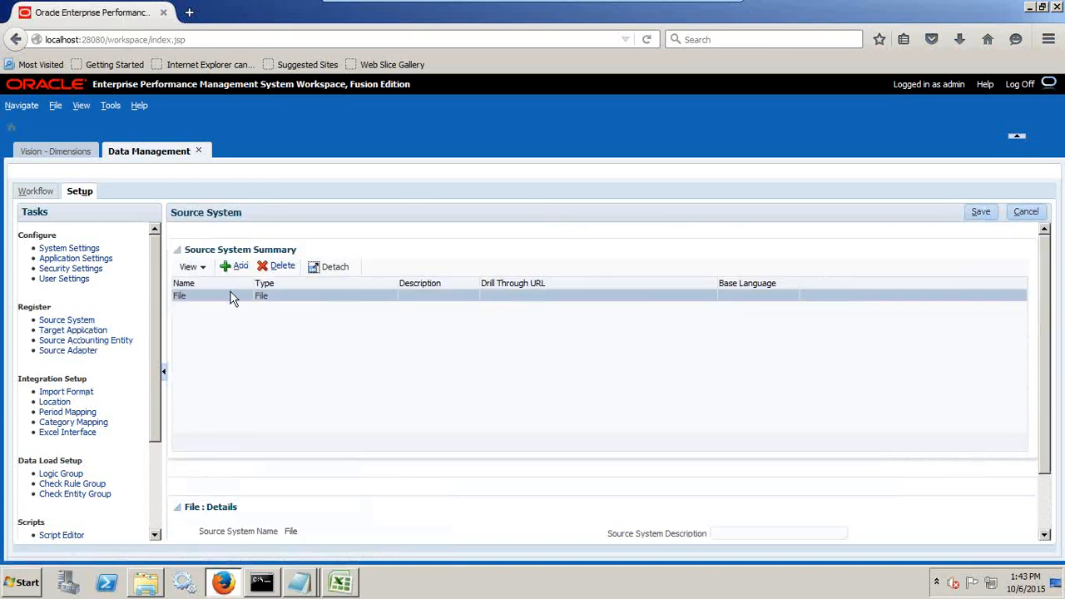
left_click(93, 331)
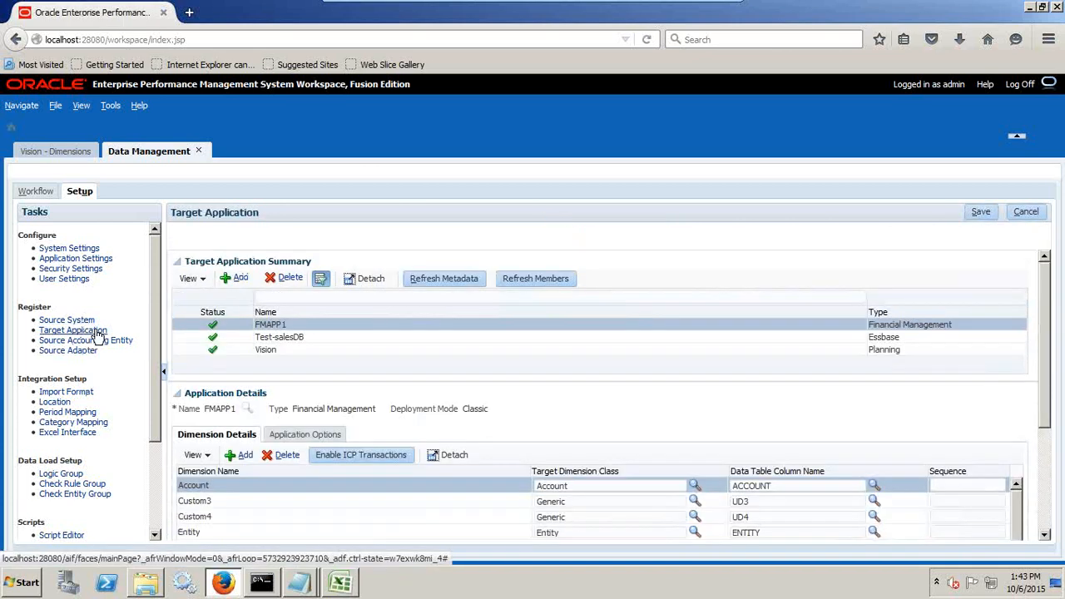
scroll(98, 332, "down", 1)
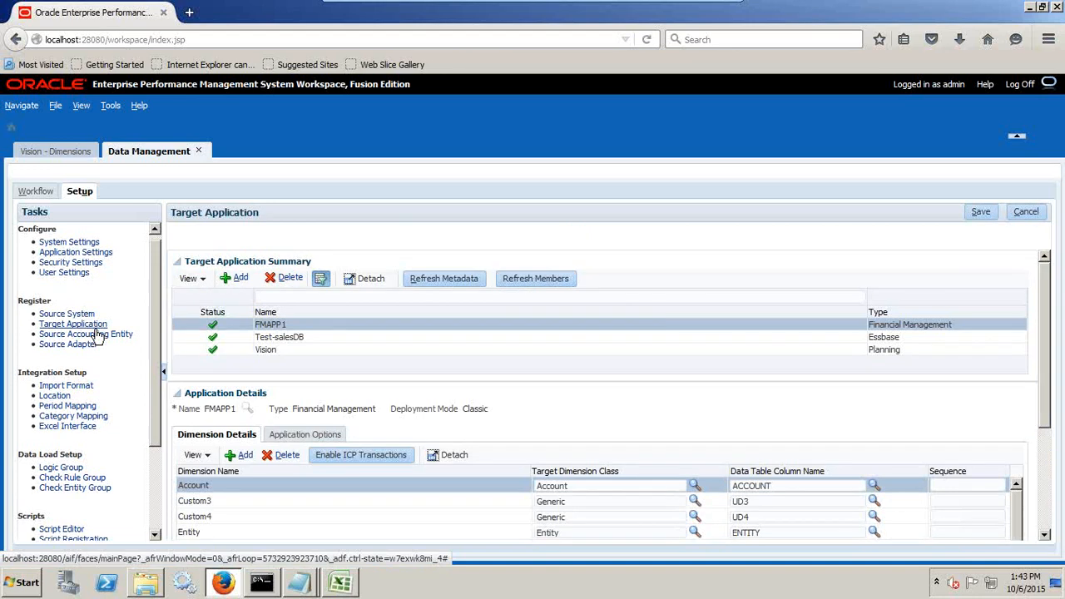
Add a new import format named Vision_Load.
left_click(90, 360)
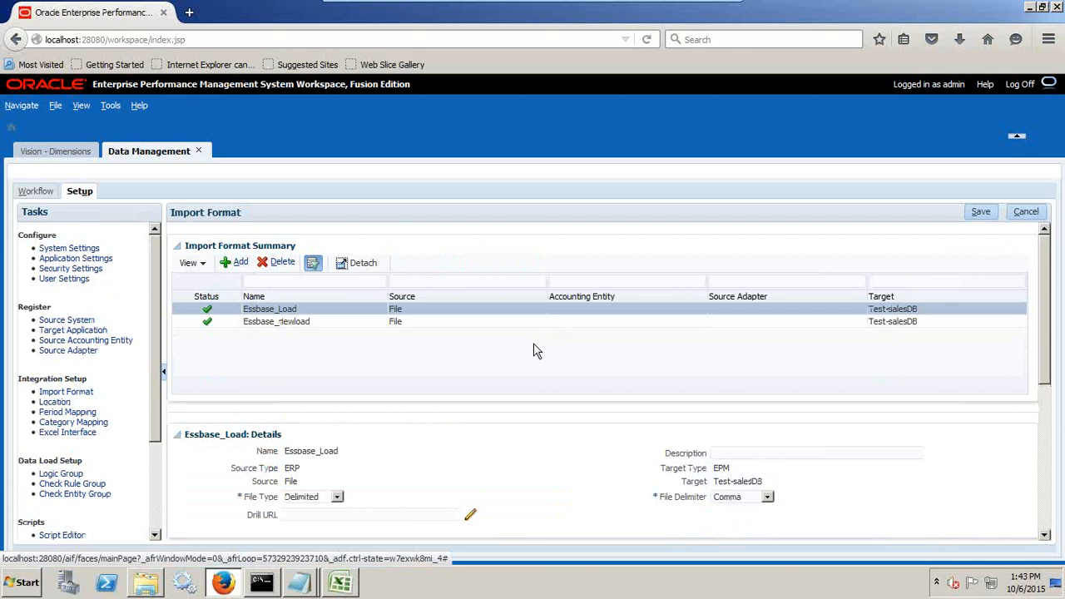
scroll(536, 351, "down", 1)
scroll(615, 305, "up", 1)
left_click(236, 263)
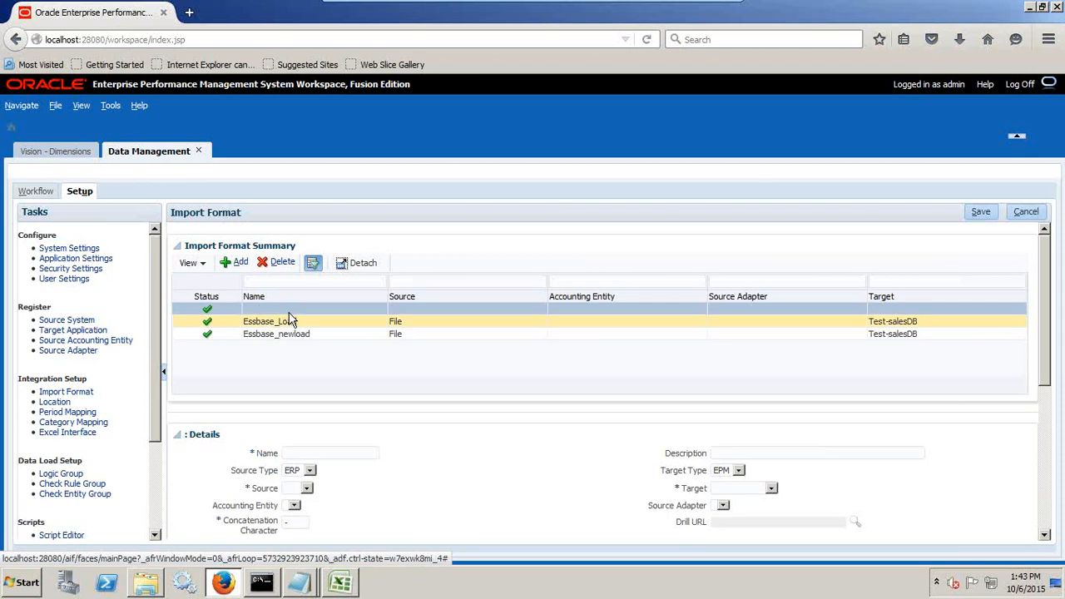
type("Vi")
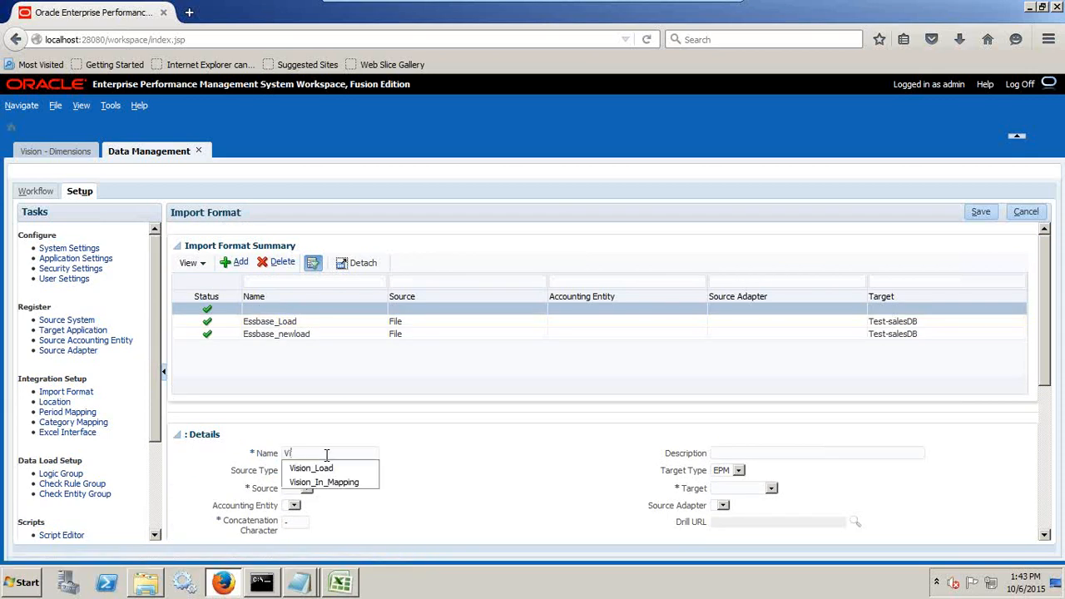
left_click(311, 468)
Configure the Vision_Load import format with source type ERP, source File, file type Delimited and file delimiter Comma.
left_click(295, 471)
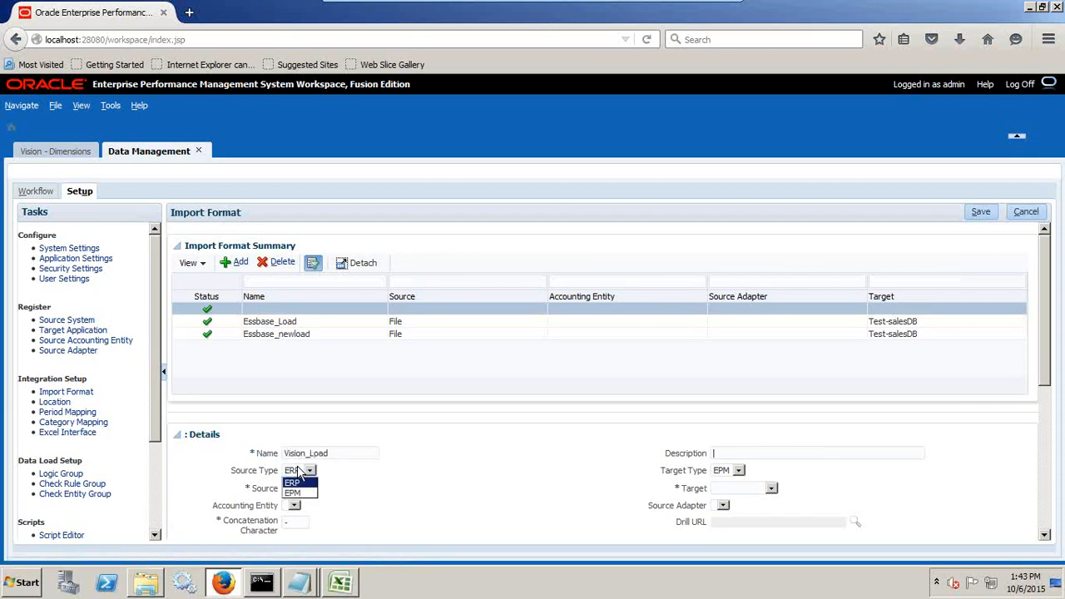
left_click(298, 483)
left_click(307, 489)
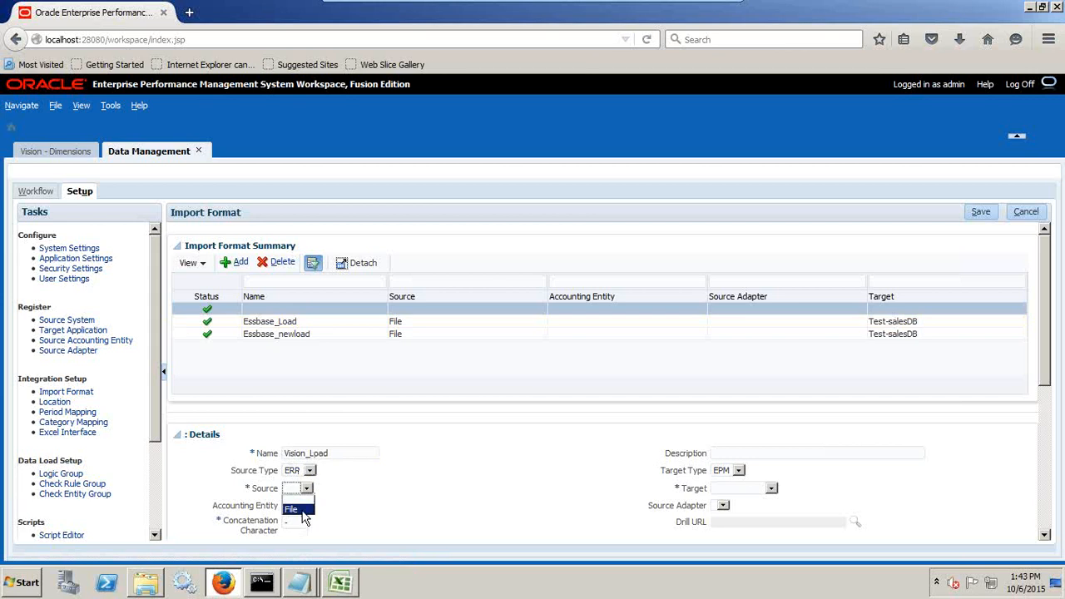
left_click(296, 505)
left_click(313, 507)
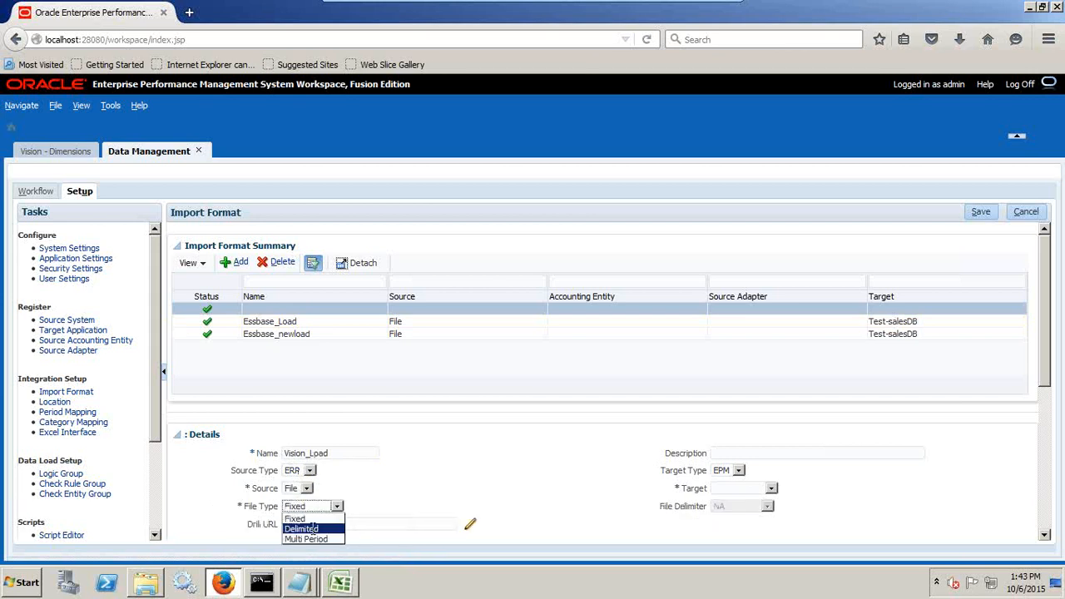
left_click(315, 529)
left_click(738, 508)
left_click(751, 518)
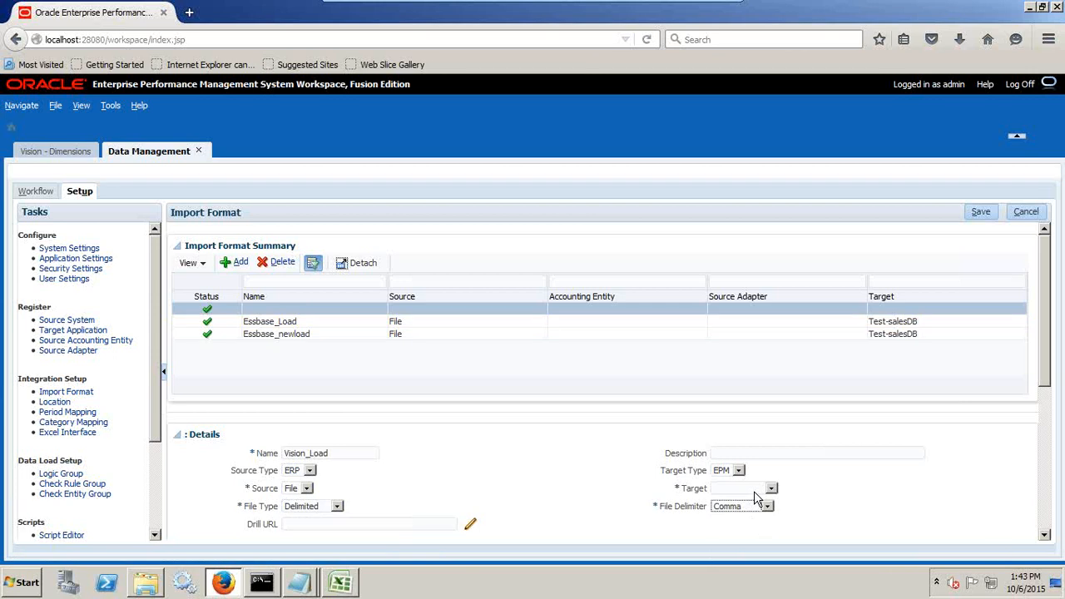
Set the import format's target to Vision and save the import format.
left_click(754, 491)
left_click(747, 529)
left_click(982, 211)
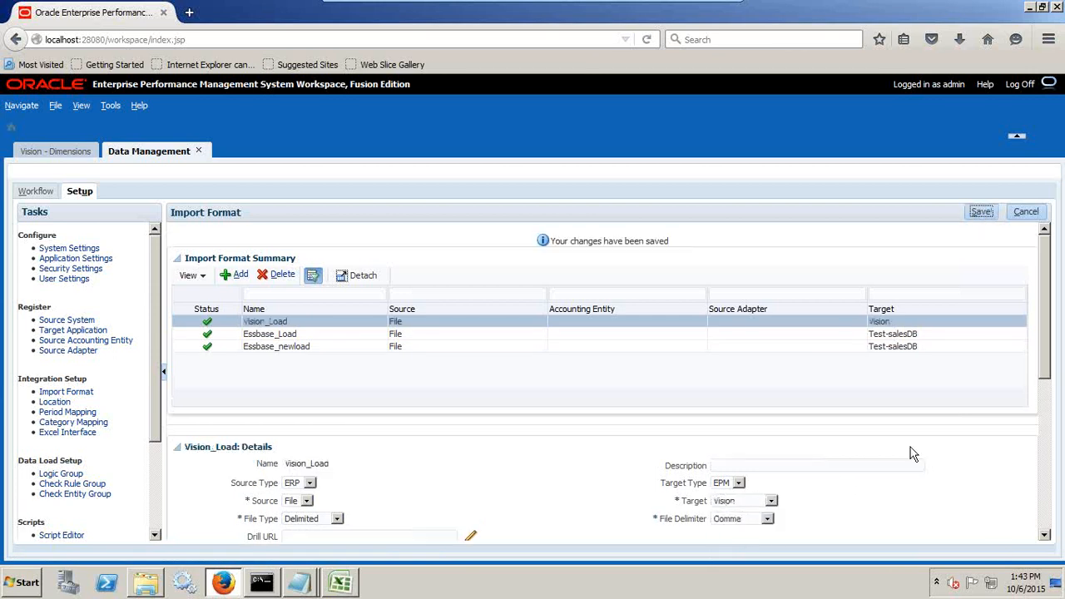
Compare the PL_Load_Stripping_SourceID file in Notepad with the Vision_Load mappings, moving the file window clear of the mapping rows.
scroll(911, 447, "down", 1)
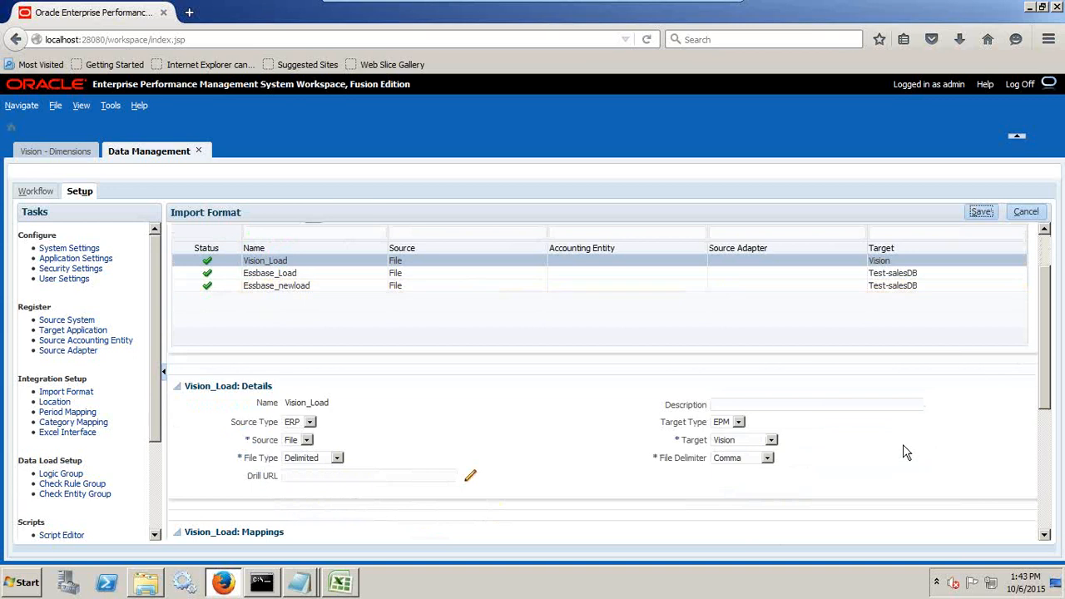
left_click(298, 582)
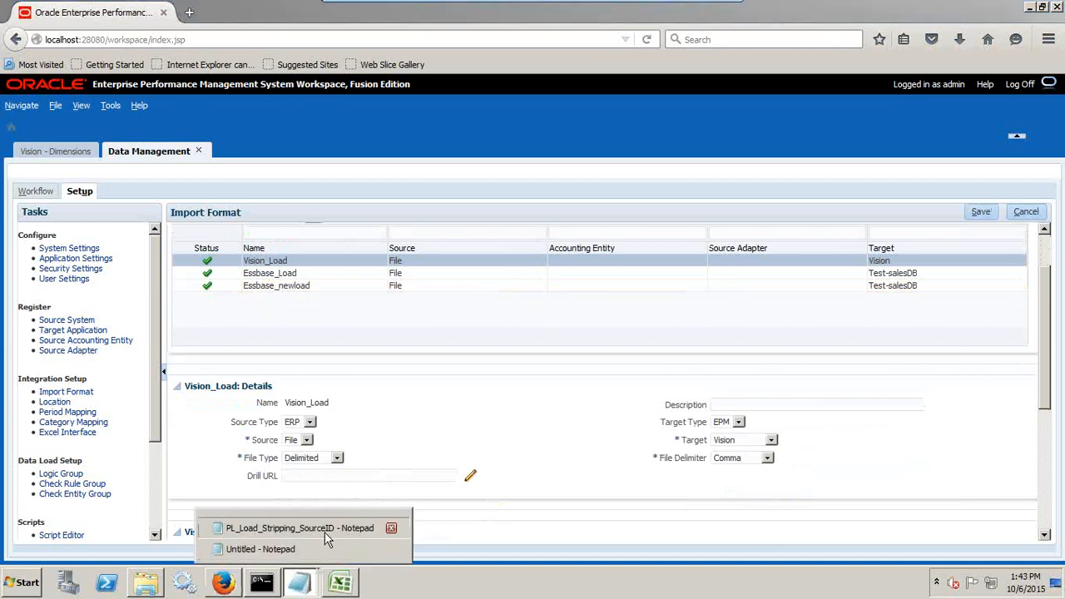
left_click(324, 526)
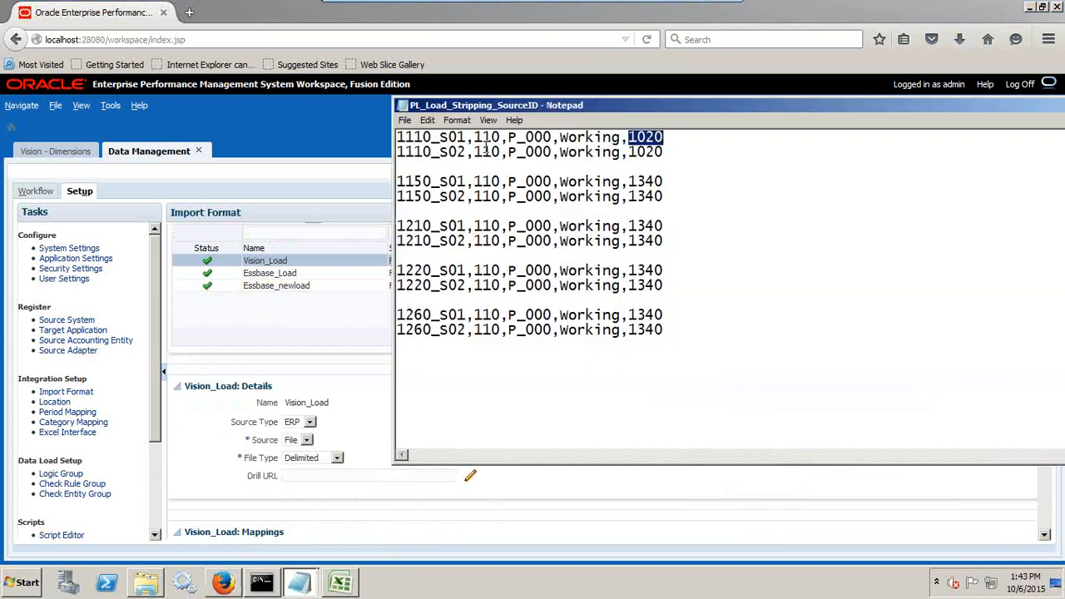
key("alt+Tab")
scroll(657, 470, "down", 4)
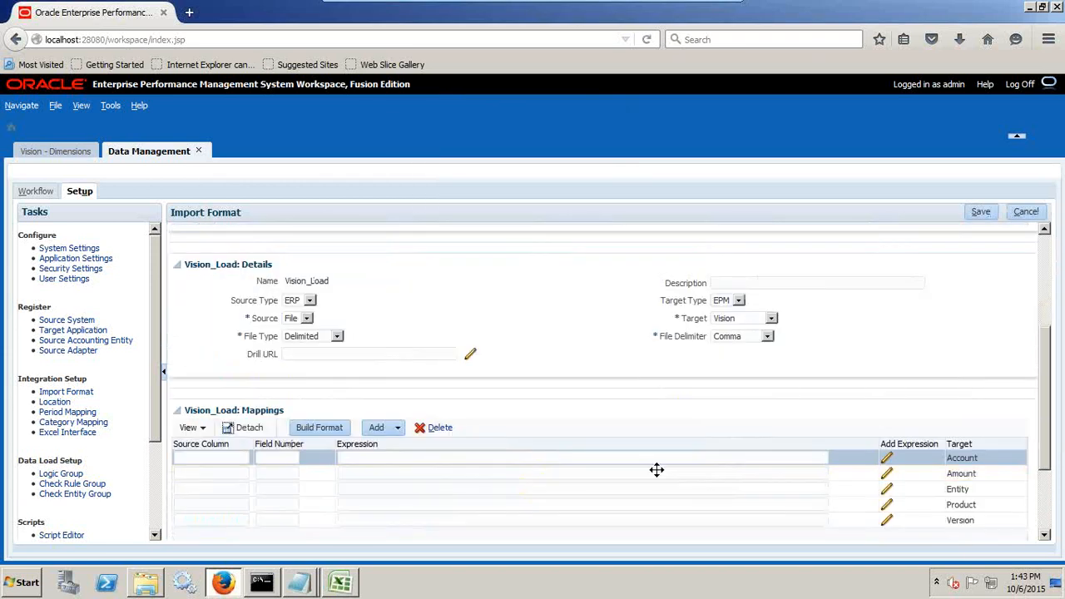
key("alt+Tab")
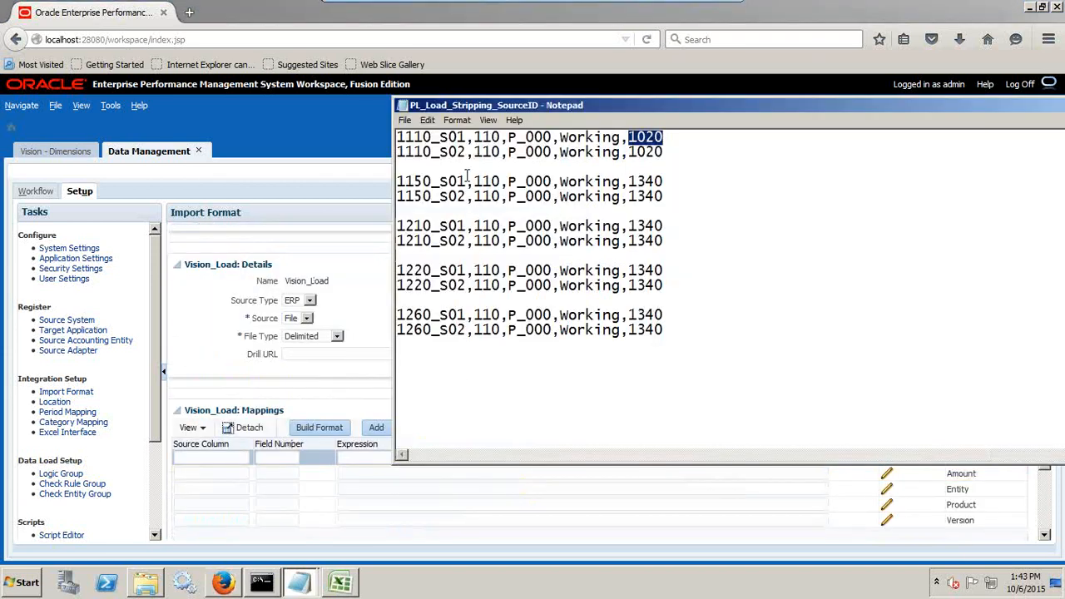
left_click_drag(593, 66, 834, 67)
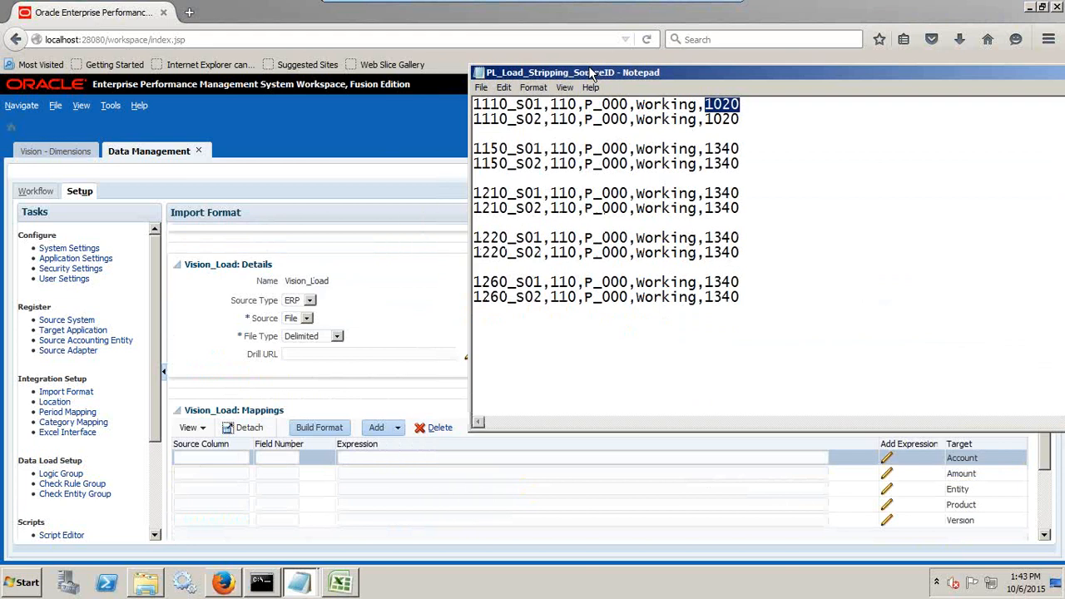
Map source column Account with field number 1 to the Account target in the Vision_Load mappings.
left_click(206, 458)
type("Account")
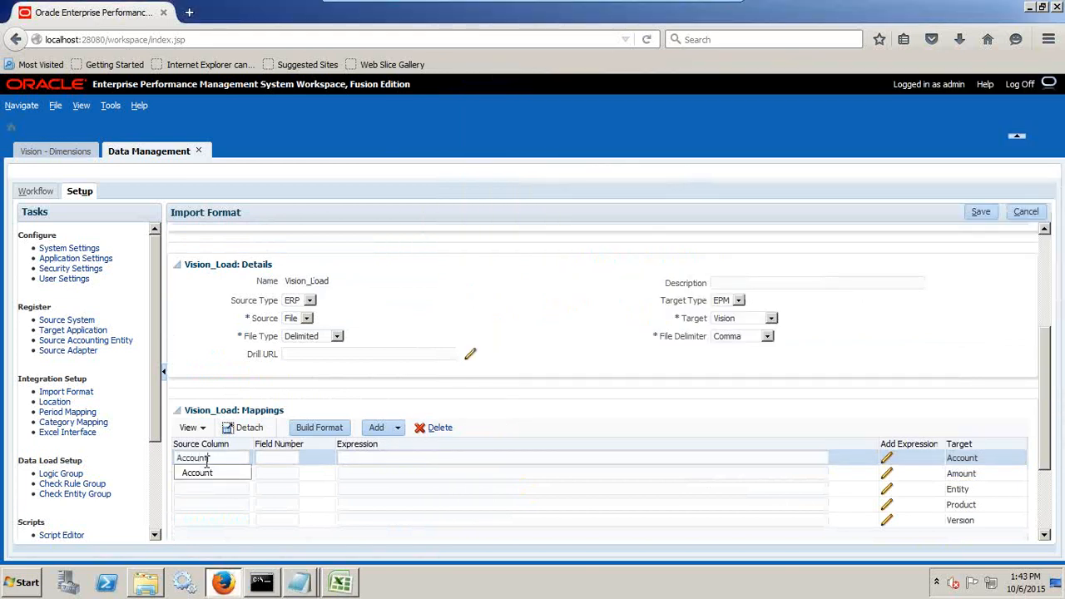
key("Tab")
type("1")
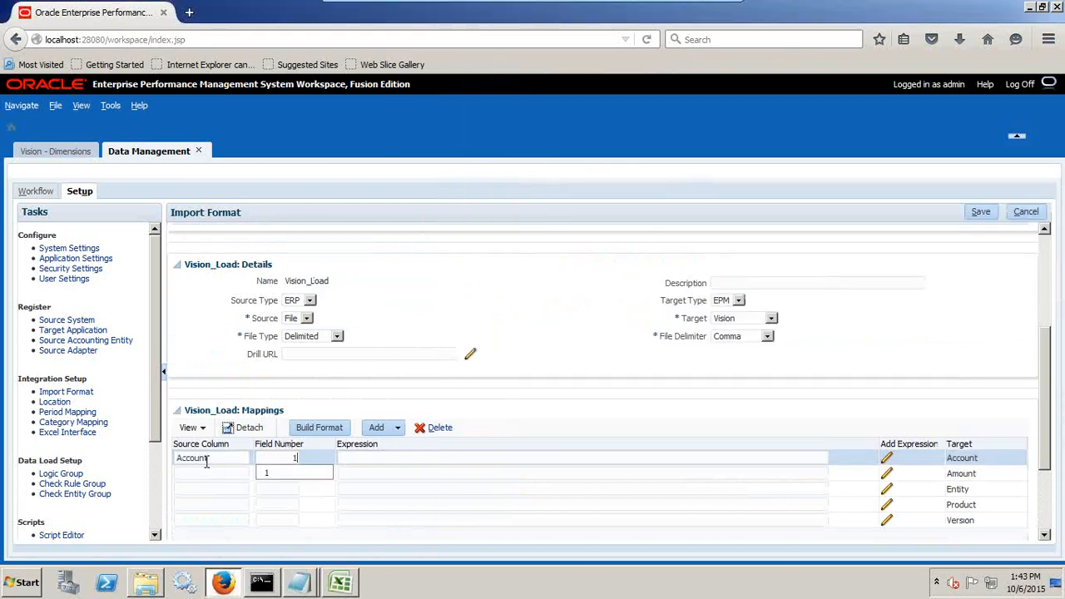
Map source column Entity with field number 2 to the Entity target, clearing the stray entry from the Amount row.
left_click(184, 472)
key("alt+Tab")
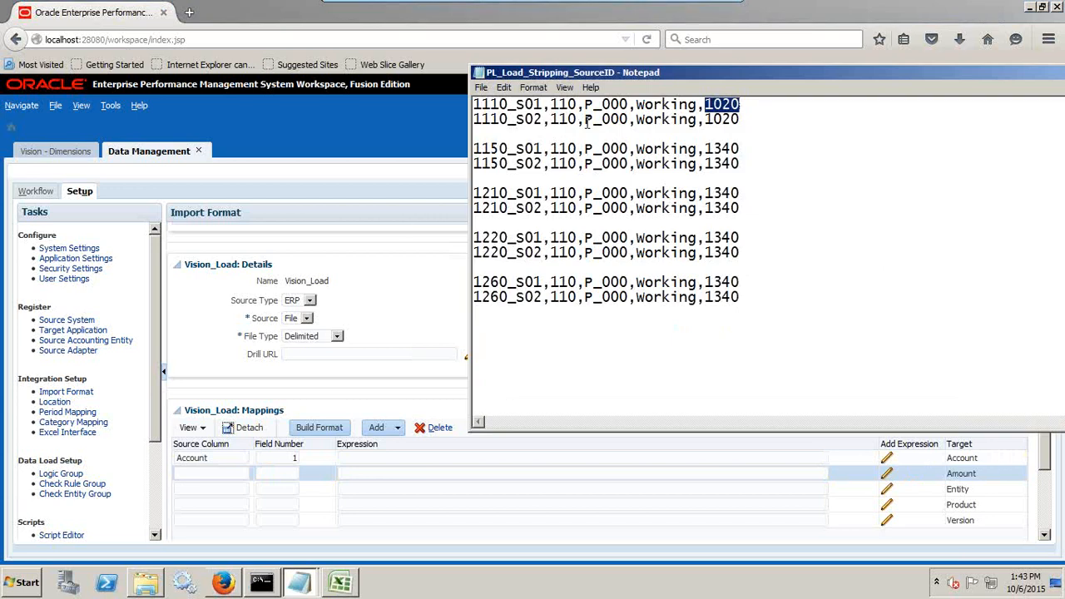
left_click(550, 488)
type("Entity")
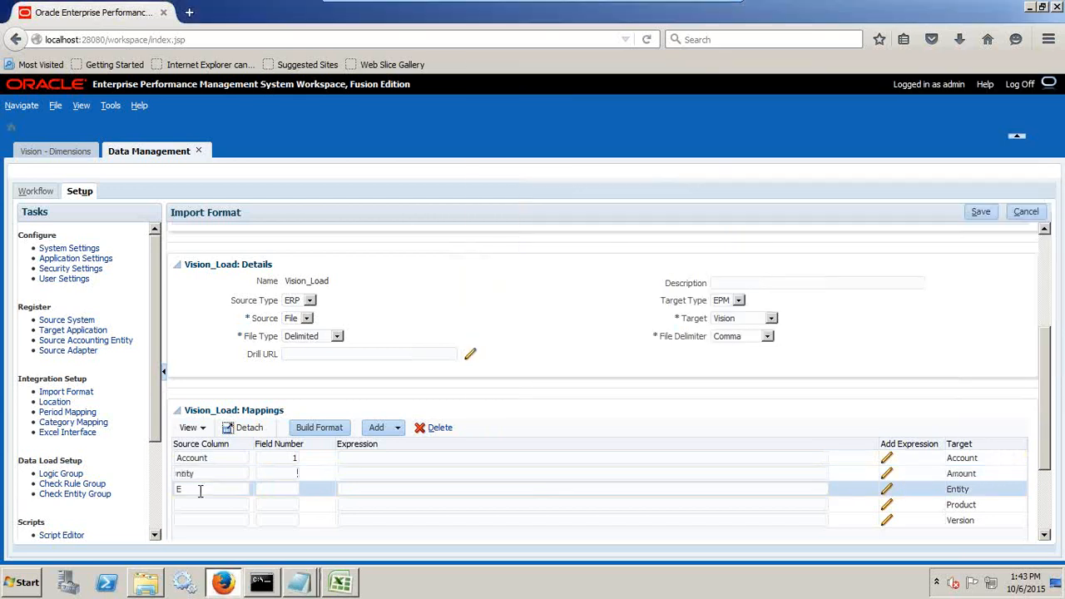
key("ctrl+a")
key("BackSpace")
double_click(177, 490)
type("Entity")
left_click(269, 484)
type("2")
Check the data file's column order and map source column Product with field number 3 to the Product target.
key("alt+Tab")
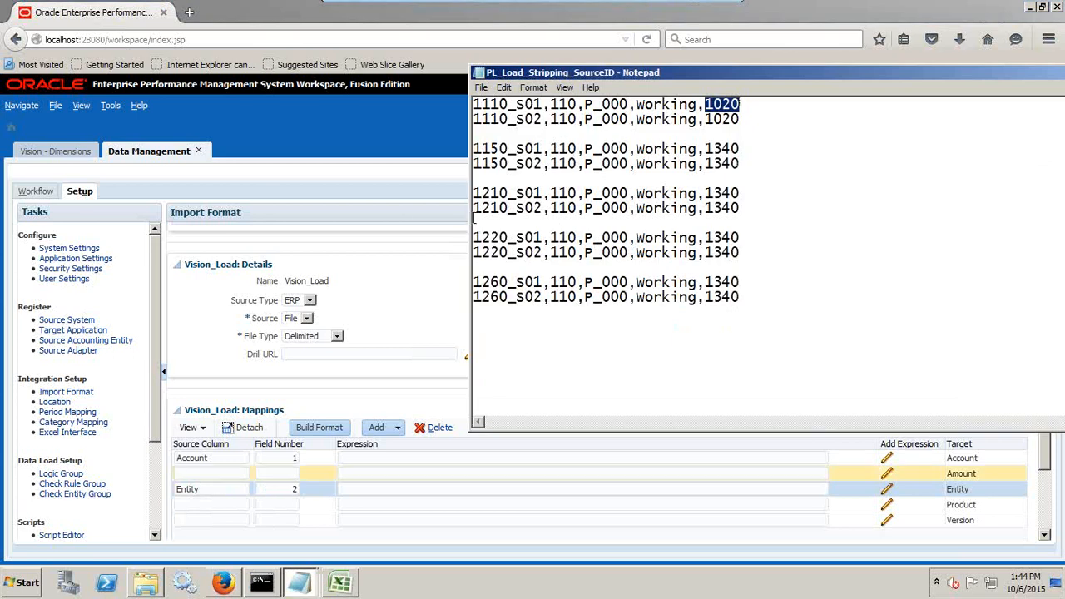
key("alt+Tab")
type("Product")
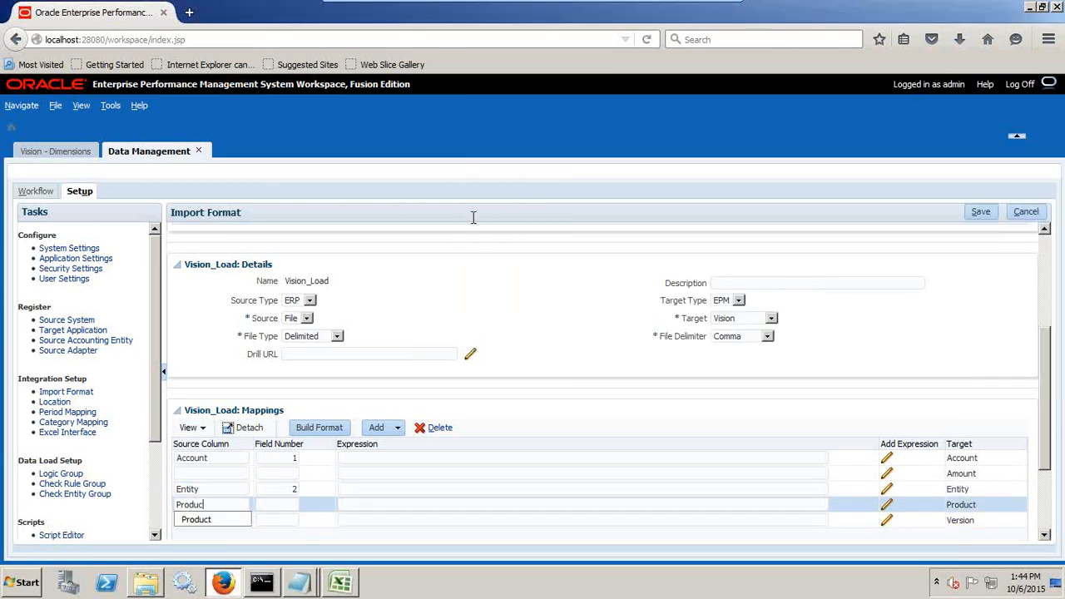
key("Tab")
type("3")
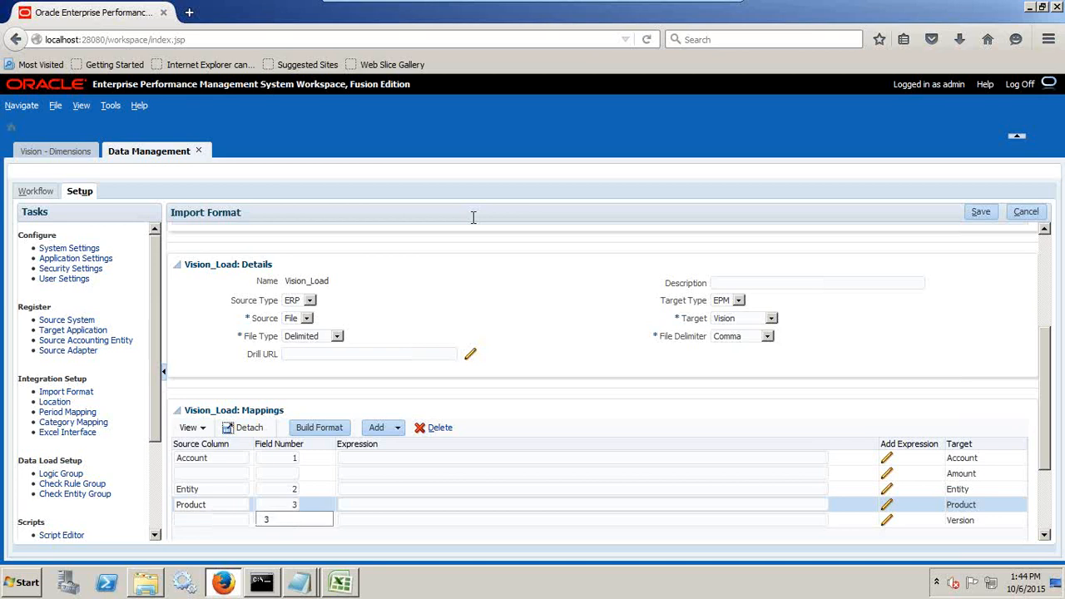
Check the data file again and map source column Version with field number 4 to the Version target.
key("alt+Tab")
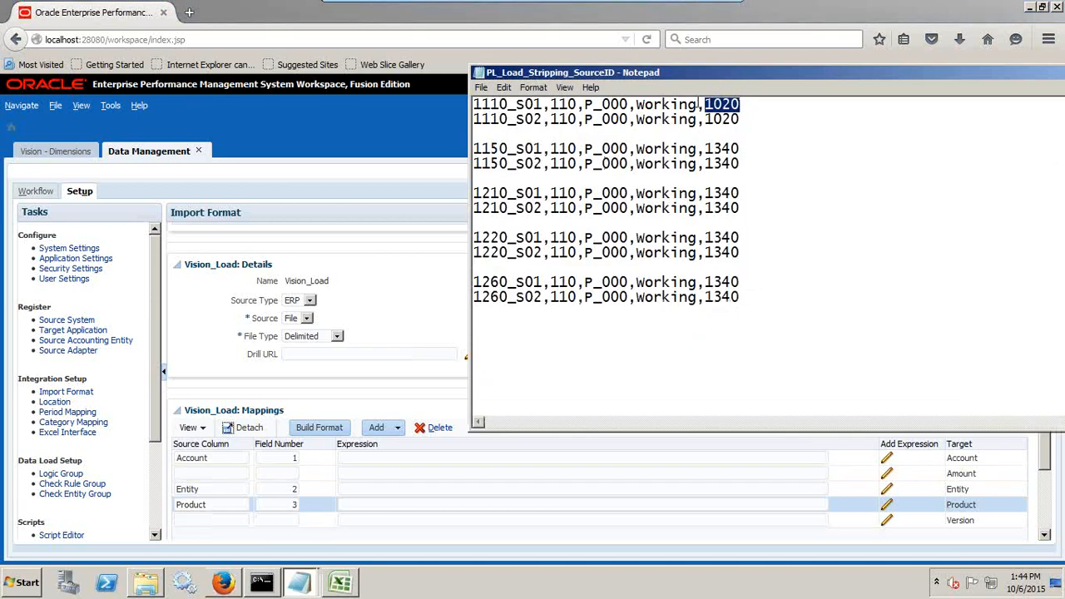
left_click(190, 522)
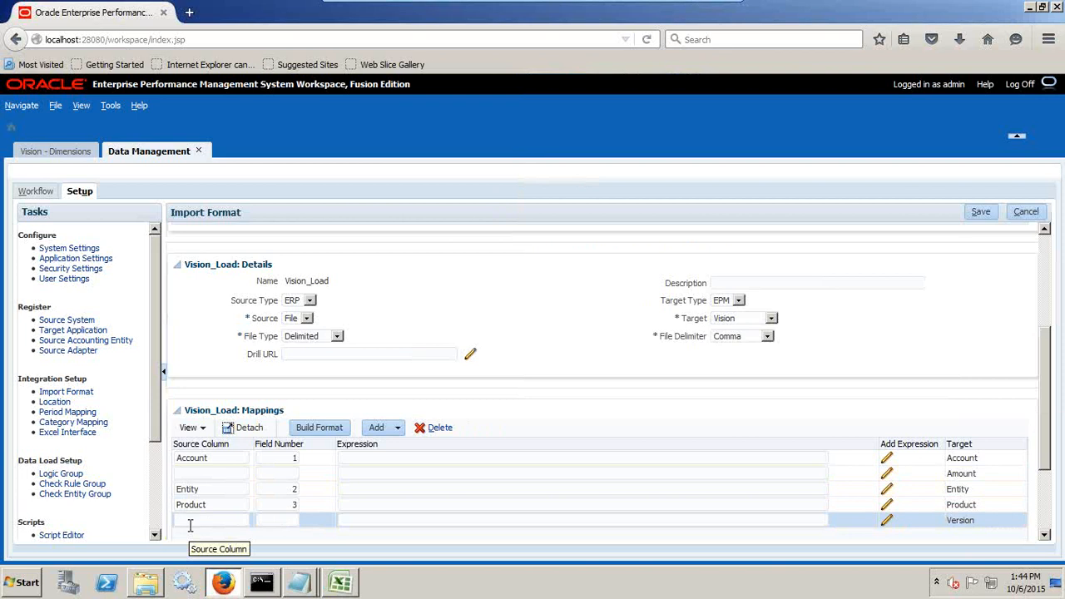
type("Version")
key("Tab")
type("4")
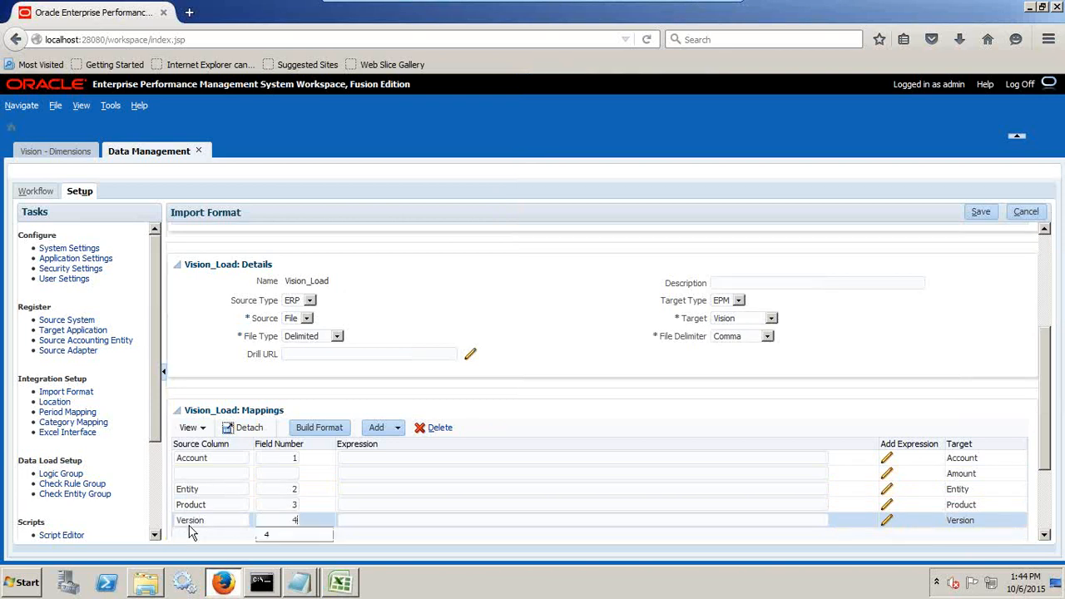
Map source column Amount with field number 5 to the Amount target and save the Vision_Load import format.
left_click(222, 474)
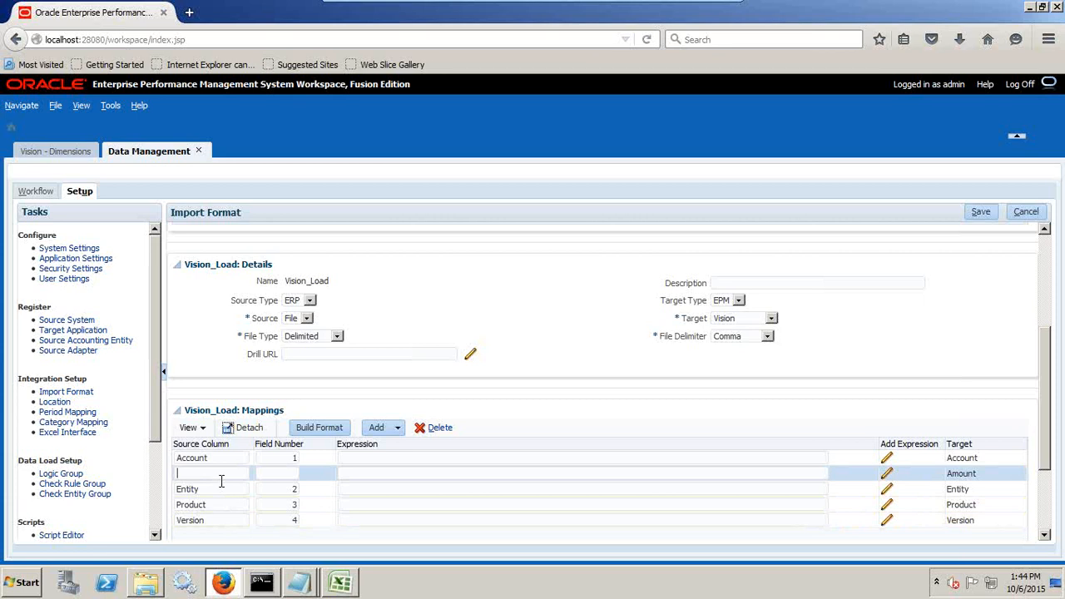
type("Amount")
key("Tab")
type("5")
left_click(981, 212)
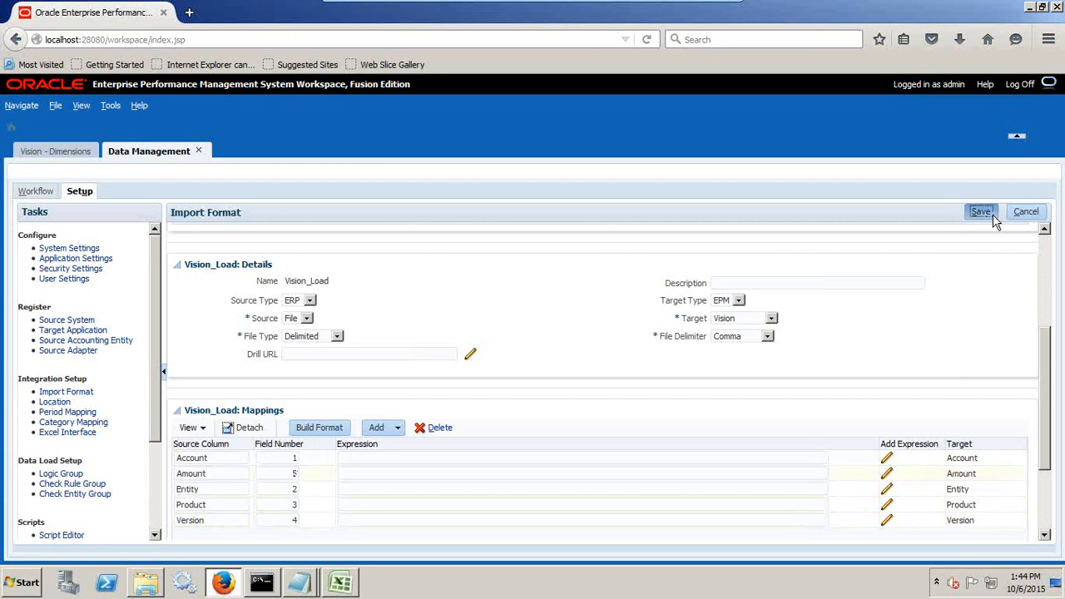
scroll(520, 367, "down", 5)
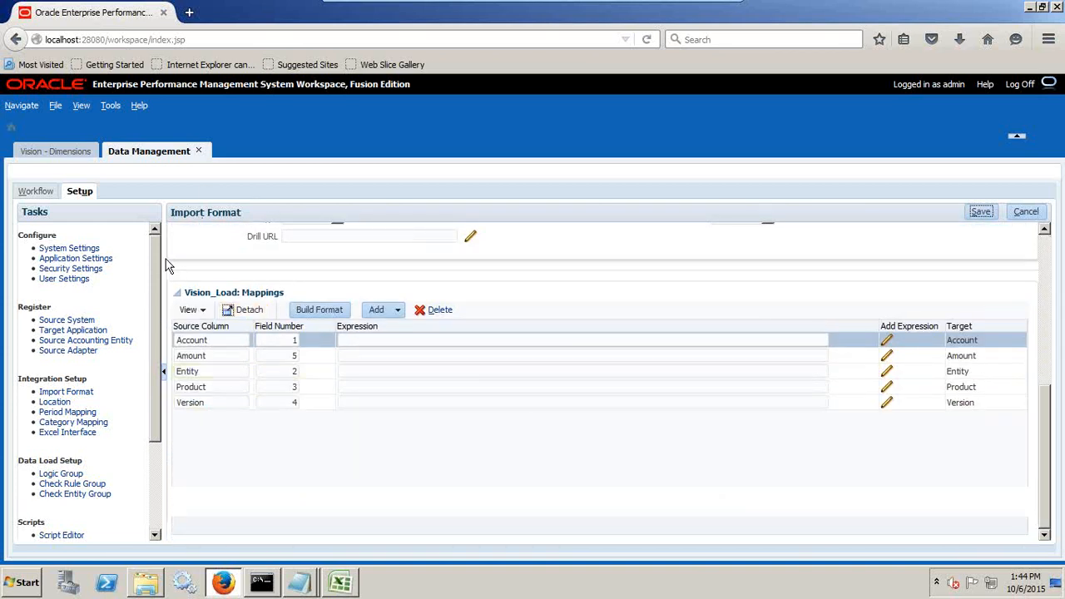
Add a new location named Vision_Load.
left_click(60, 403)
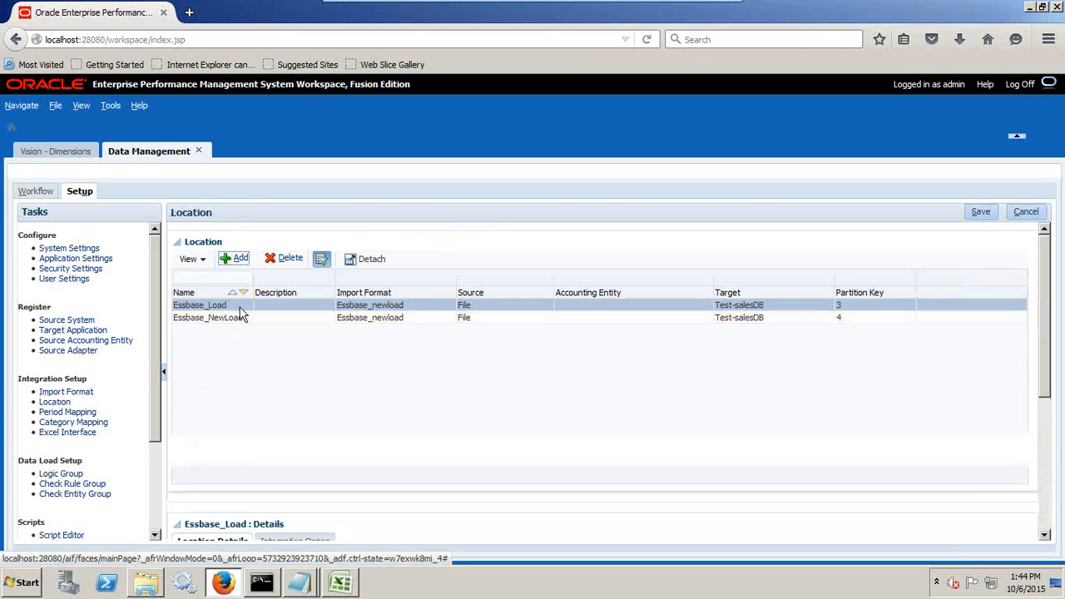
left_click(238, 259)
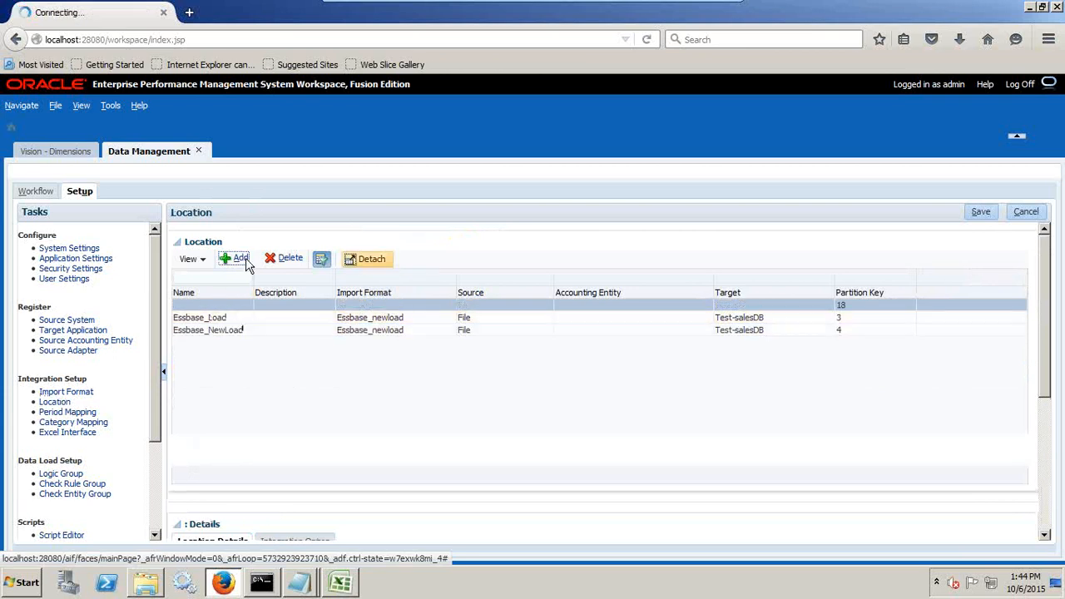
scroll(385, 448, "down", 3)
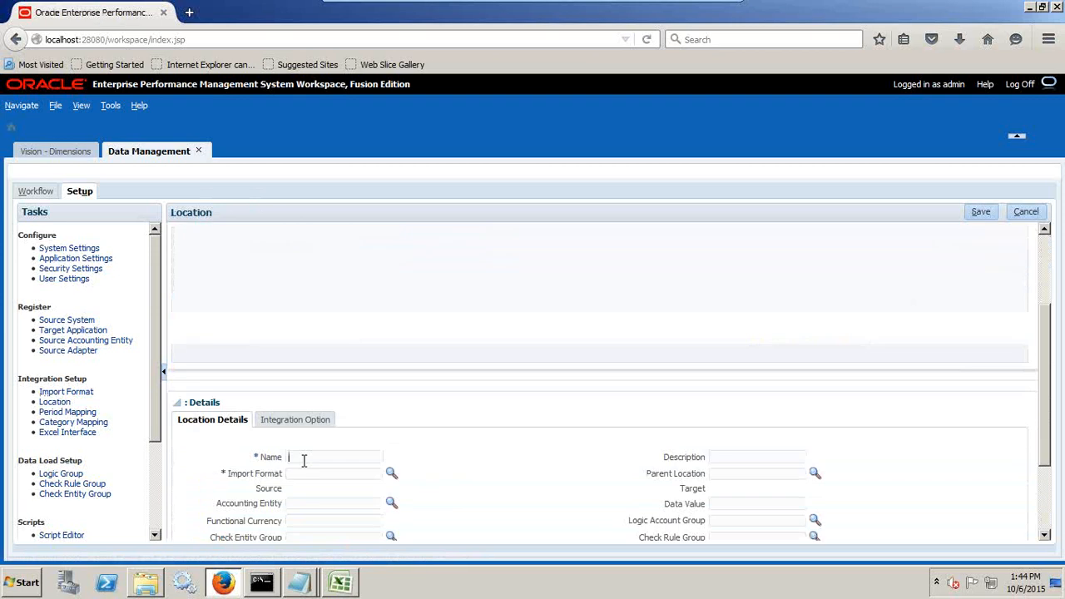
type("Vi")
key("Down")
key("Return")
Assign the Vision_Load import format to the new location and review the location's target and other details.
left_click(390, 474)
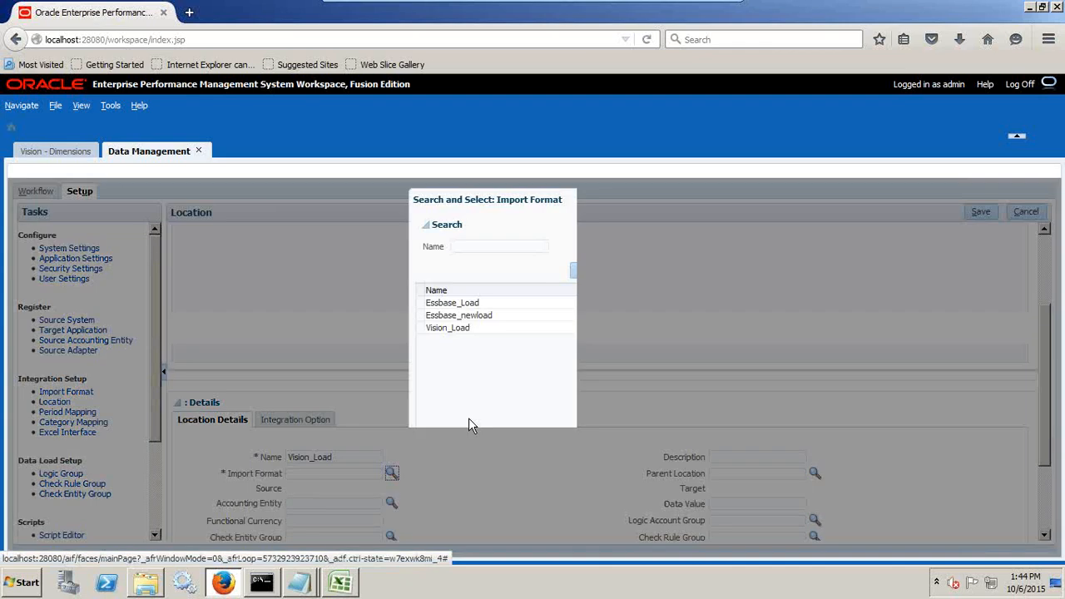
left_click(539, 327)
left_click(597, 537)
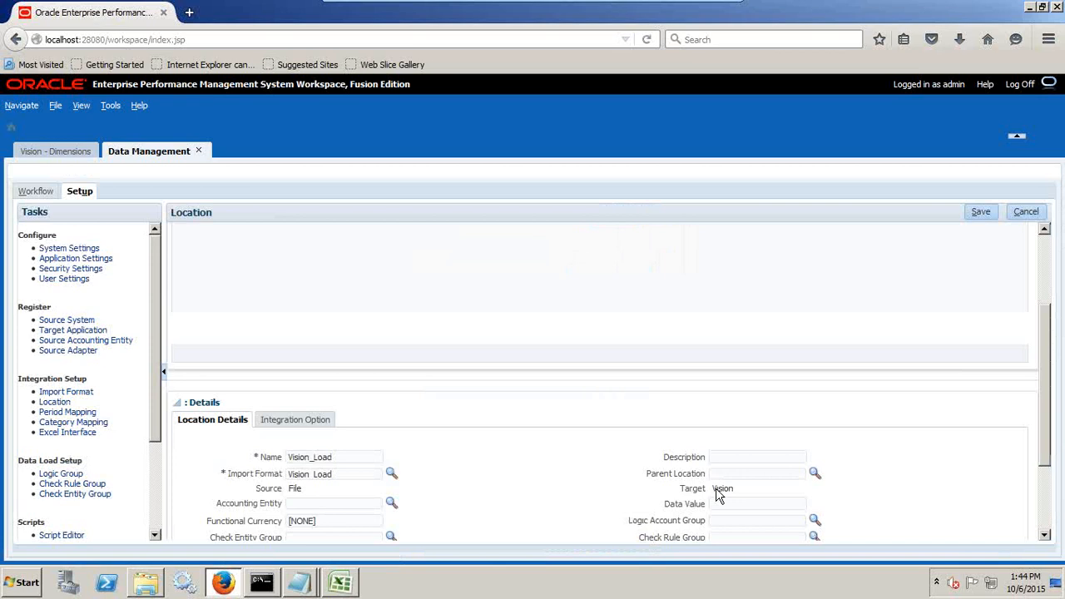
double_click(724, 489)
scroll(886, 471, "down", 1)
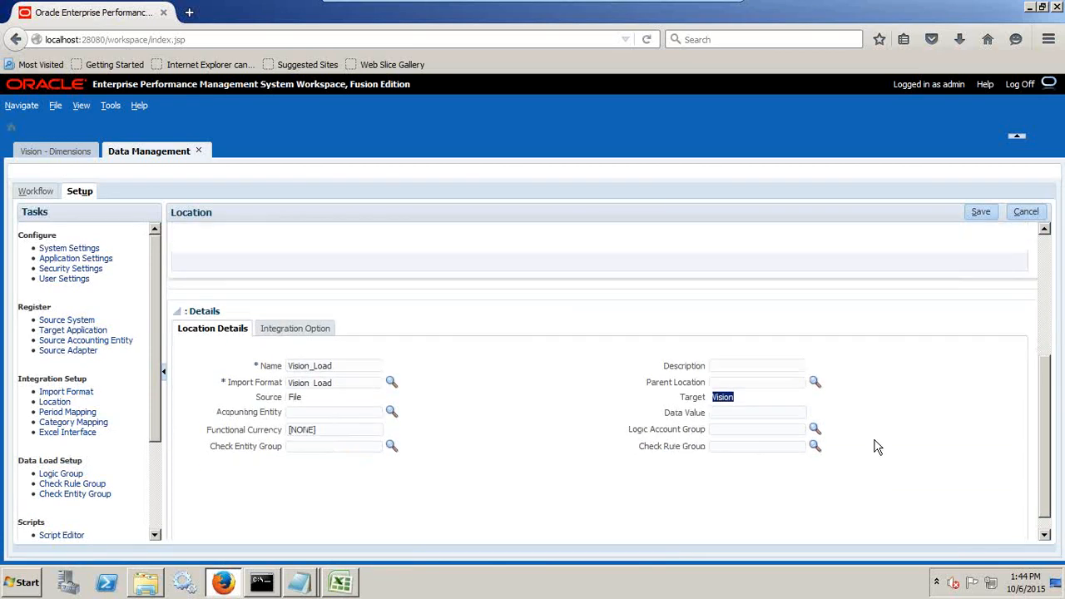
scroll(885, 428, "up", 2)
scroll(886, 430, "up", 3)
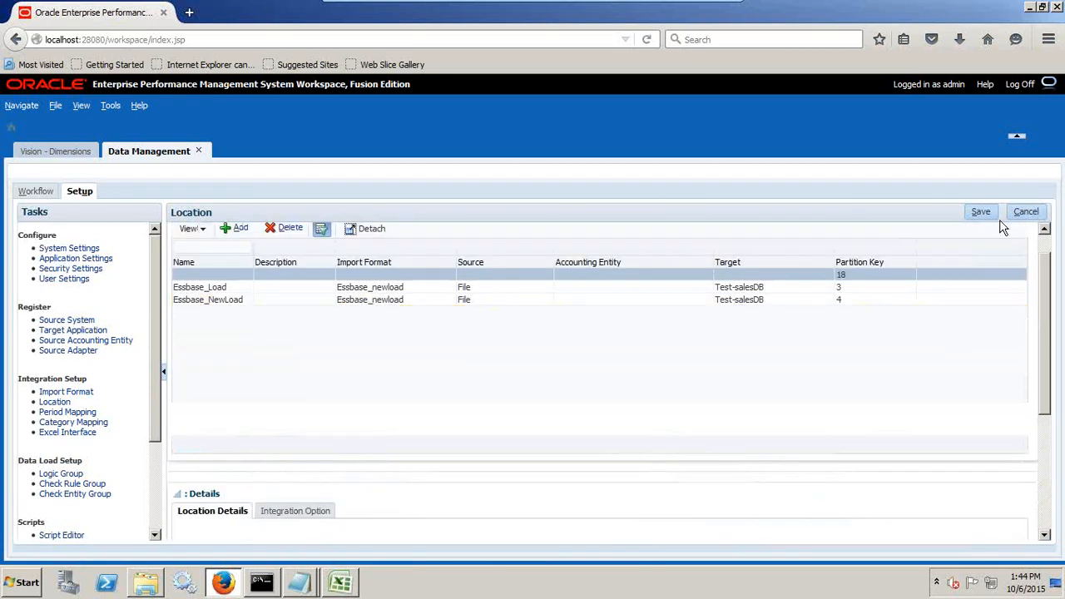
Save the Vision_Load location and open the global period mapping.
left_click(980, 211)
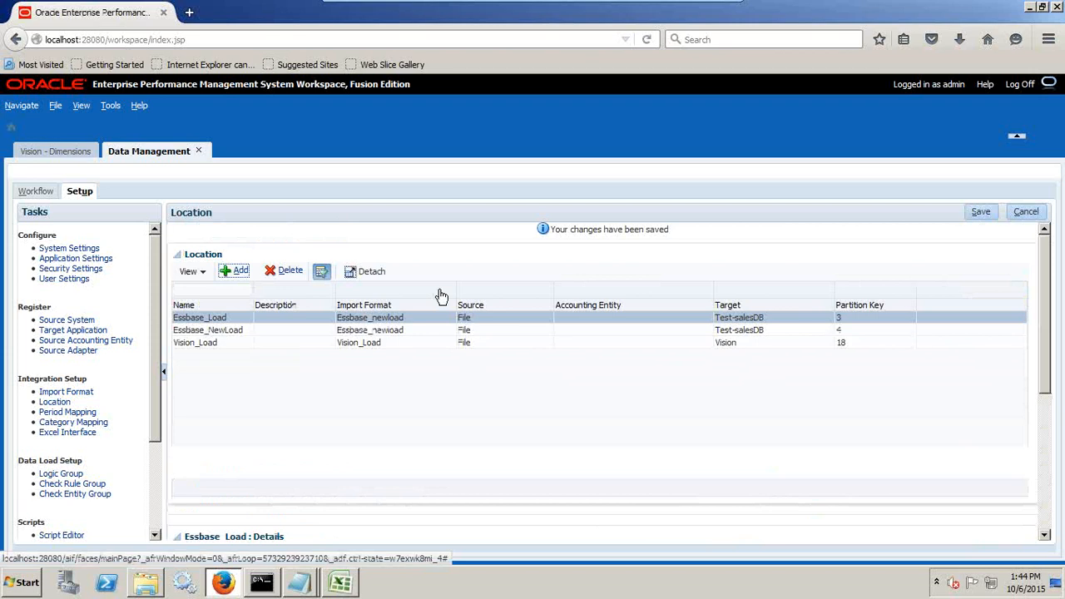
left_click(70, 414)
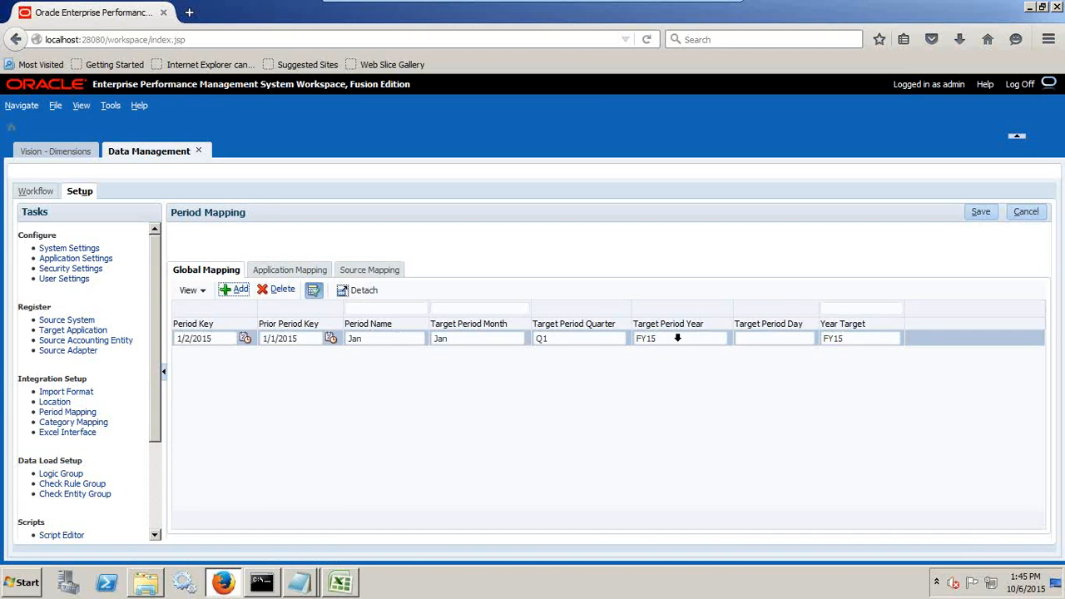
Look up Jan under YearTotal and Q1 in Vision's Period dimension and return to the period mapping.
left_click(77, 155)
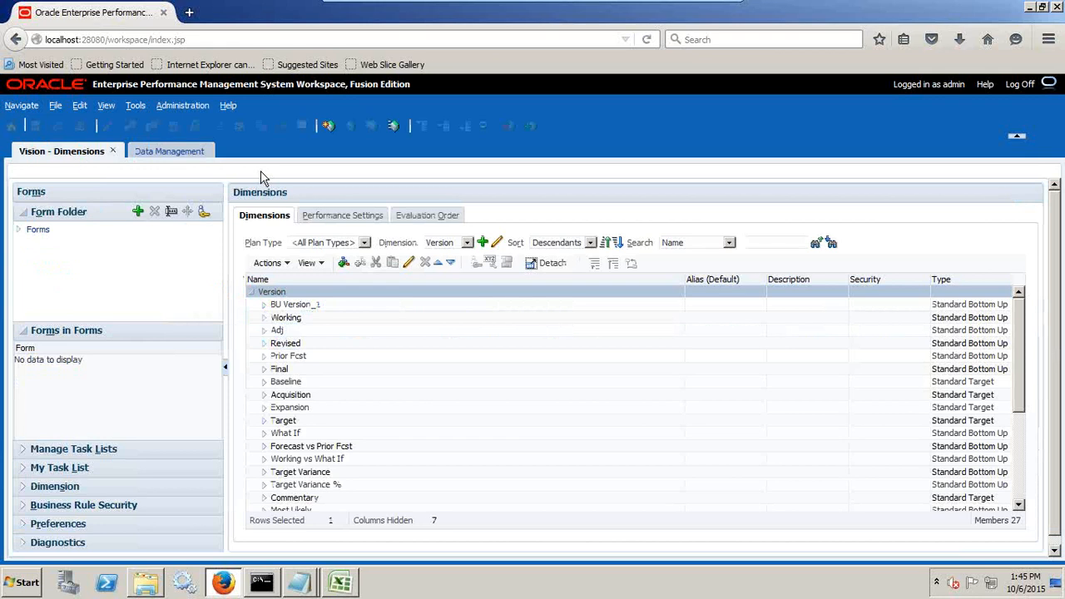
left_click(468, 243)
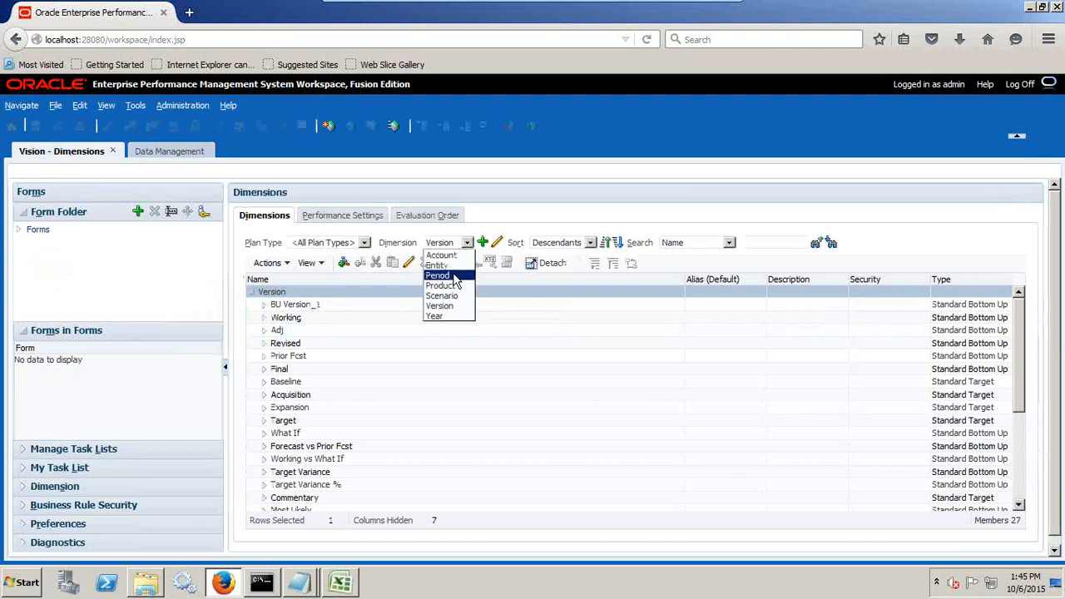
left_click(454, 276)
left_click(263, 319)
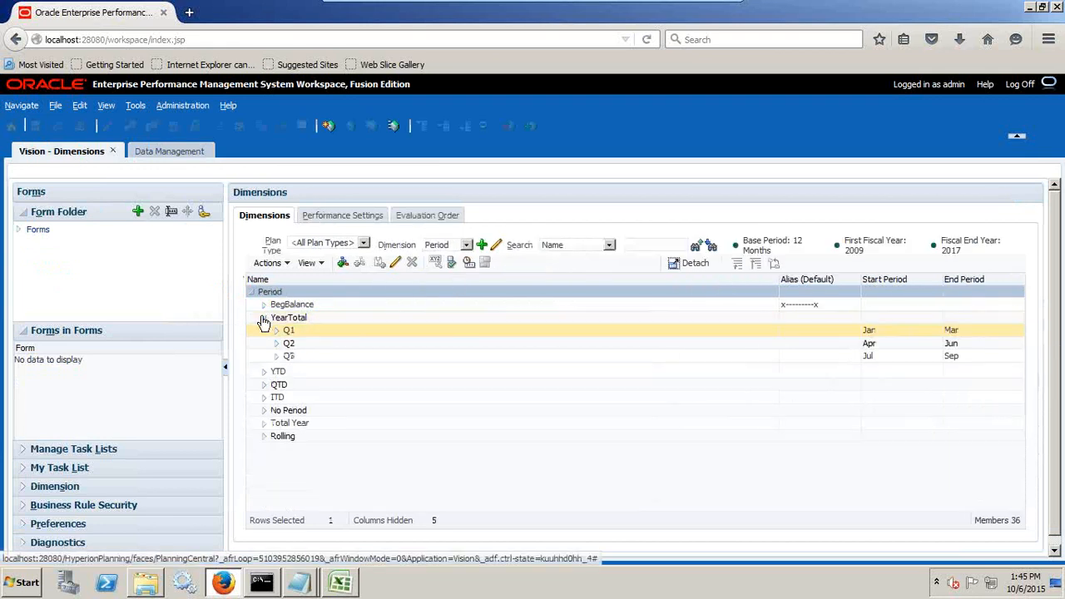
left_click(276, 330)
left_click(305, 345)
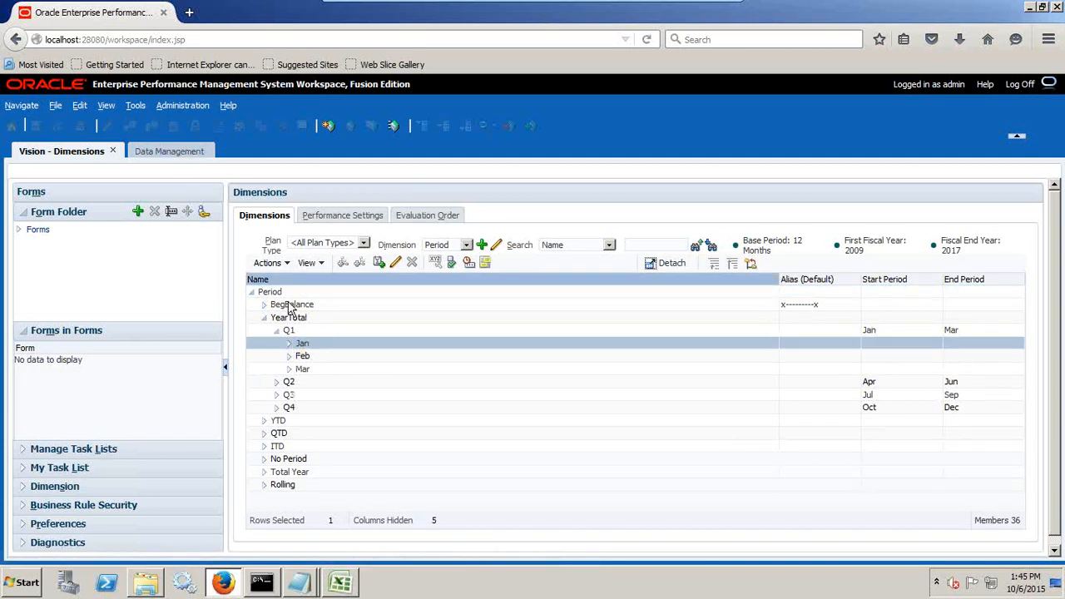
left_click(191, 154)
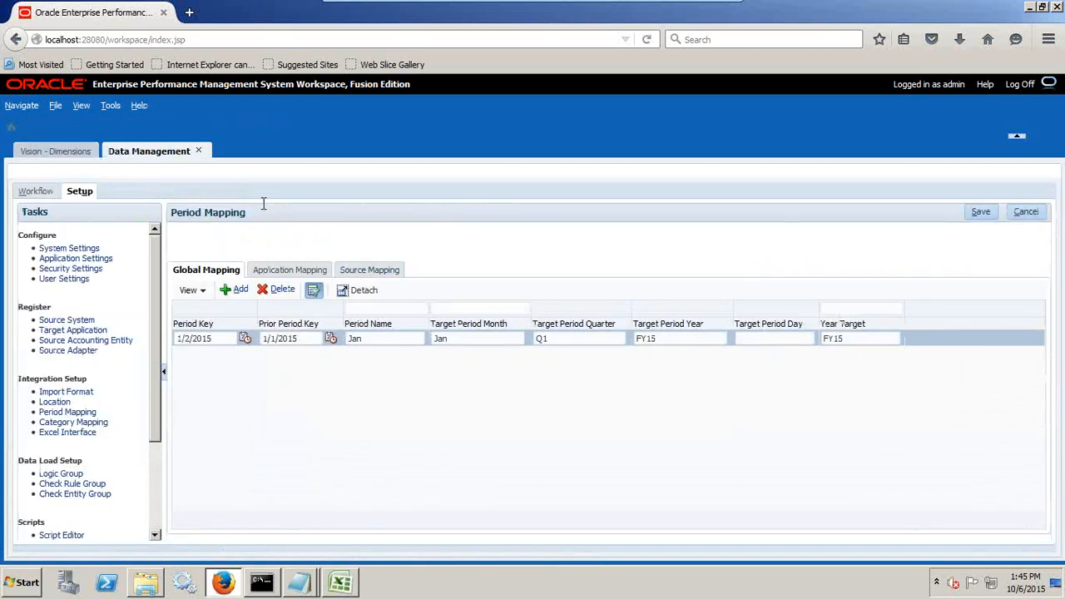
Check for FY15 in Vision's Year dimension and save the global period mapping in Data Management.
left_click(72, 152)
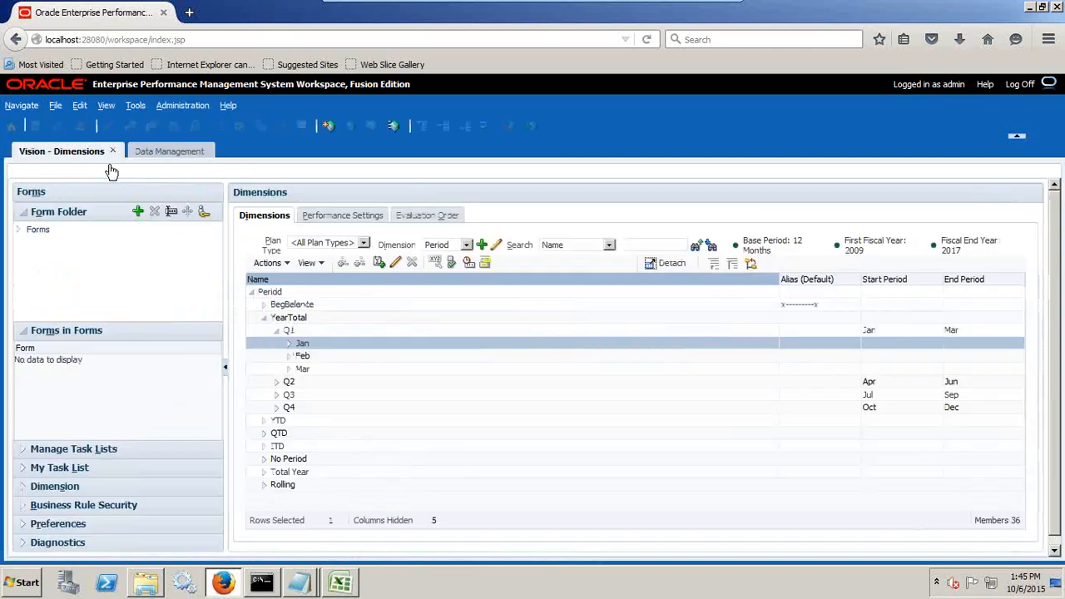
left_click(438, 246)
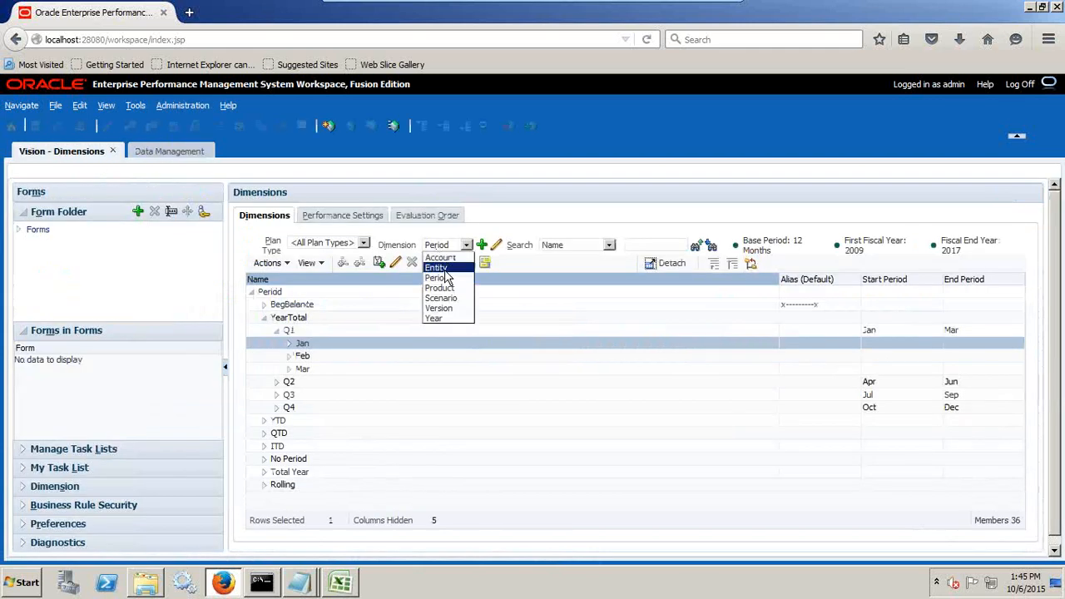
left_click(436, 318)
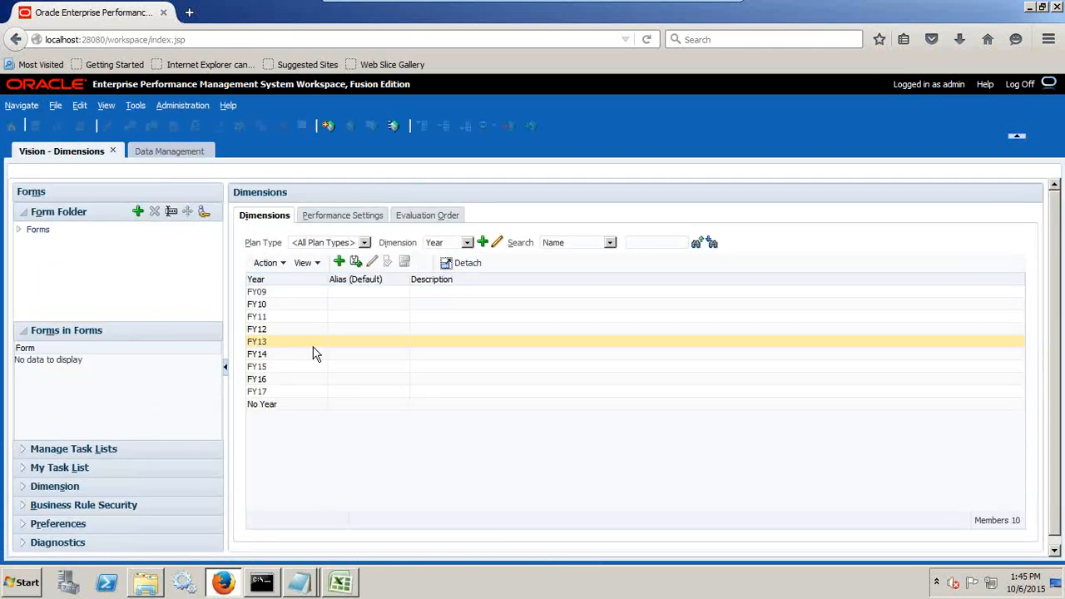
left_click(271, 366)
left_click(164, 152)
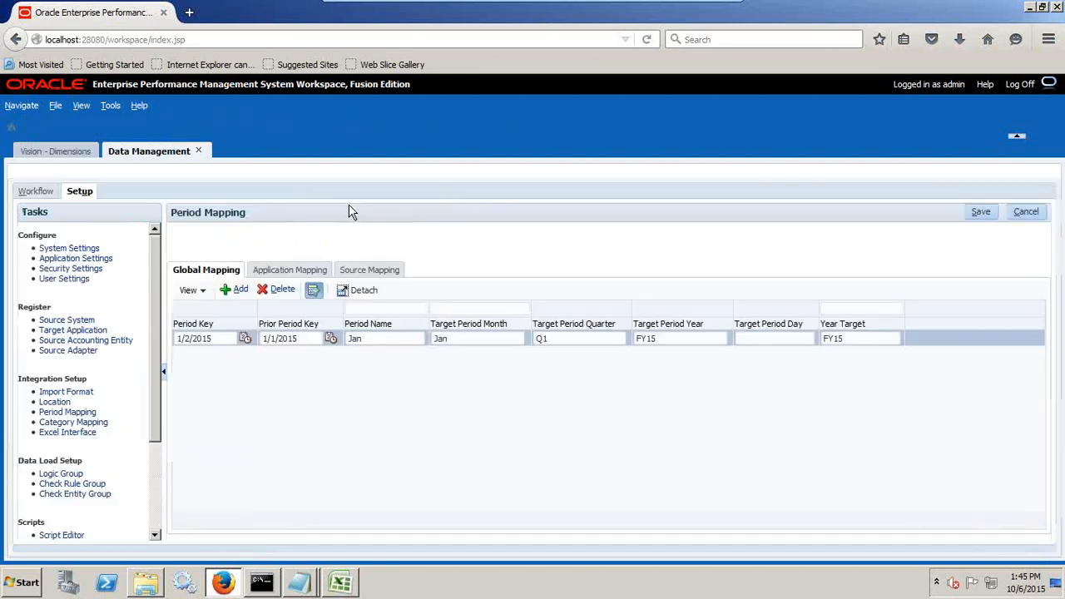
left_click(992, 214)
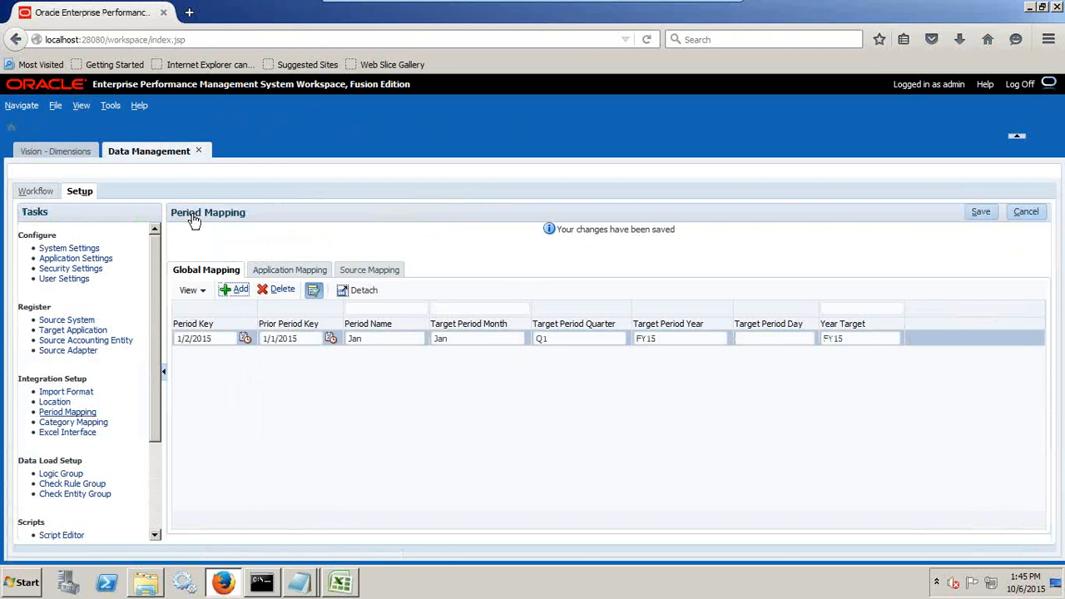
In the global category mapping, keep Actual at Monthly frequency, set Forecast to Quarterly, and save the changes.
left_click(80, 422)
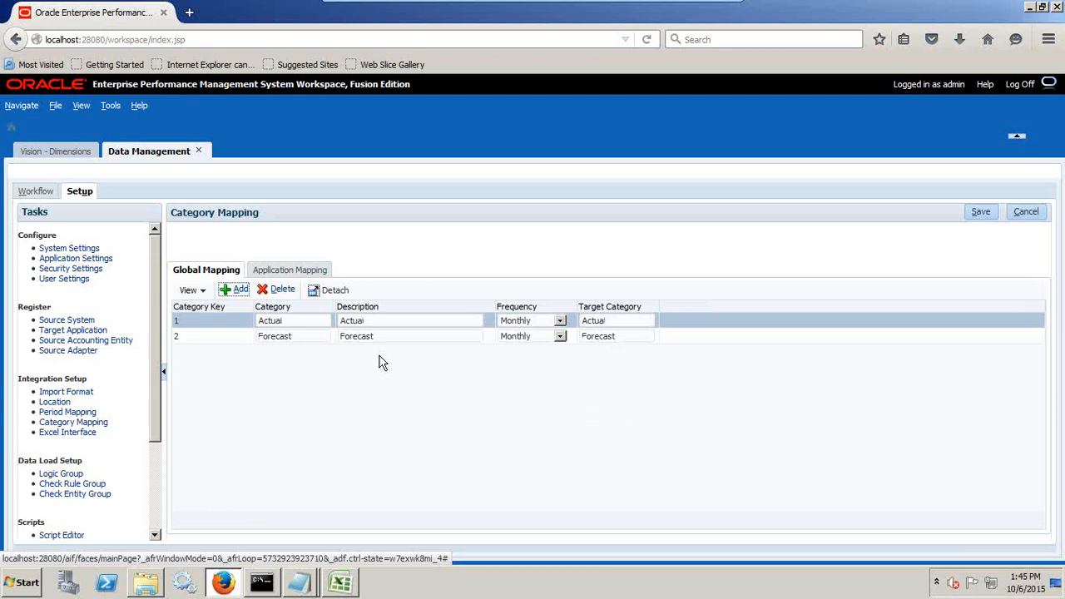
left_click(296, 345)
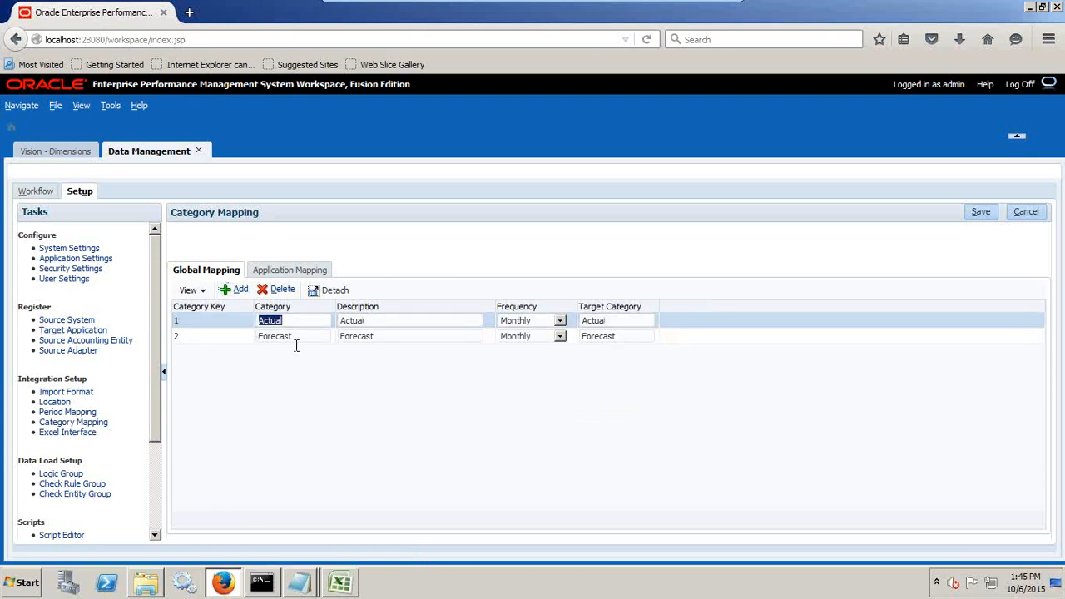
left_click(393, 326)
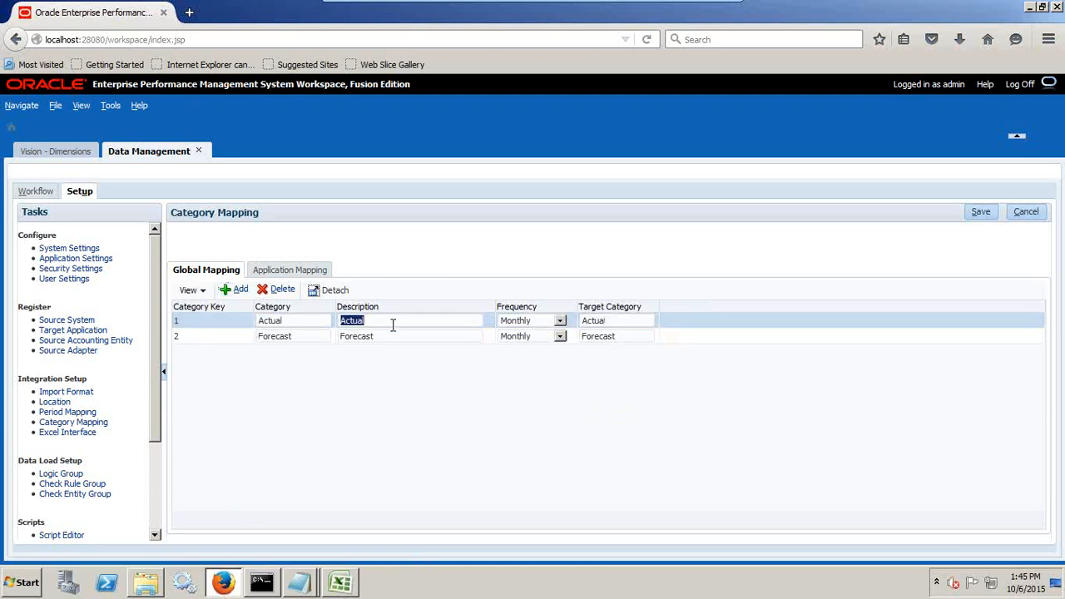
left_click(531, 324)
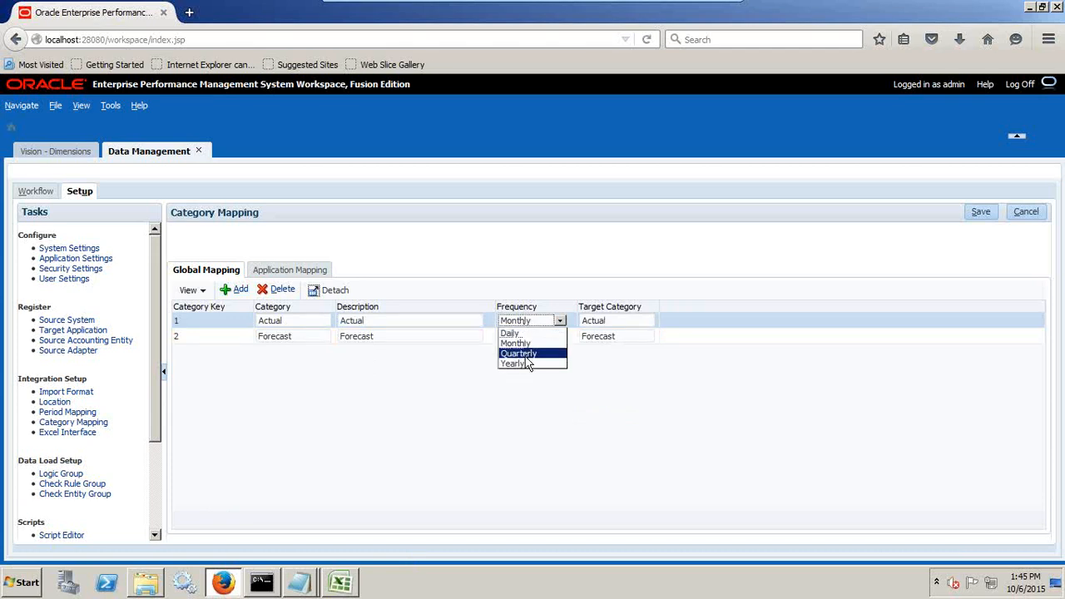
left_click(512, 342)
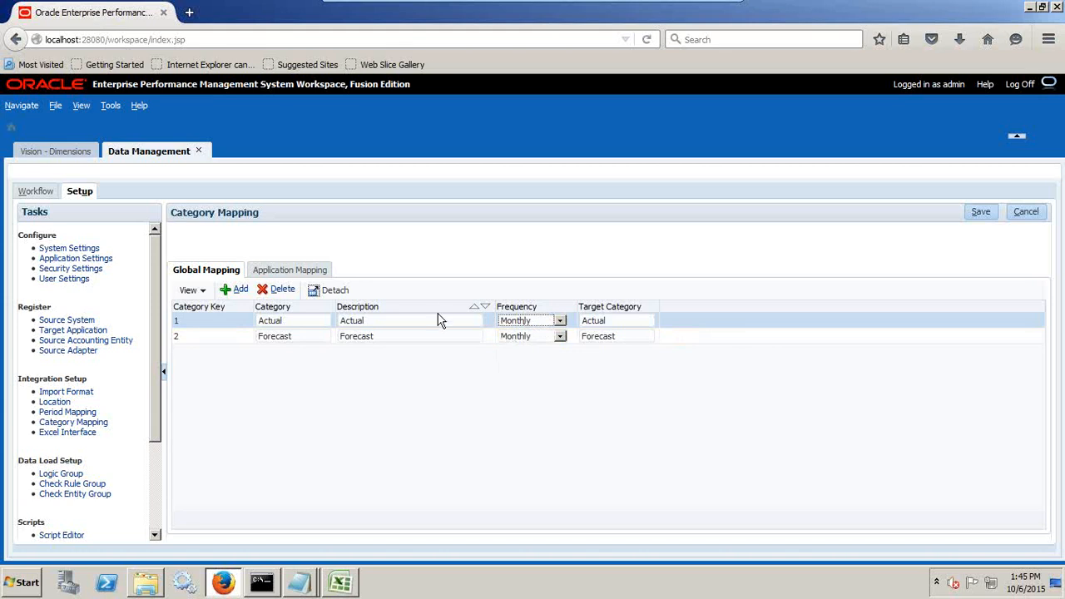
key("Tab")
left_click(525, 342)
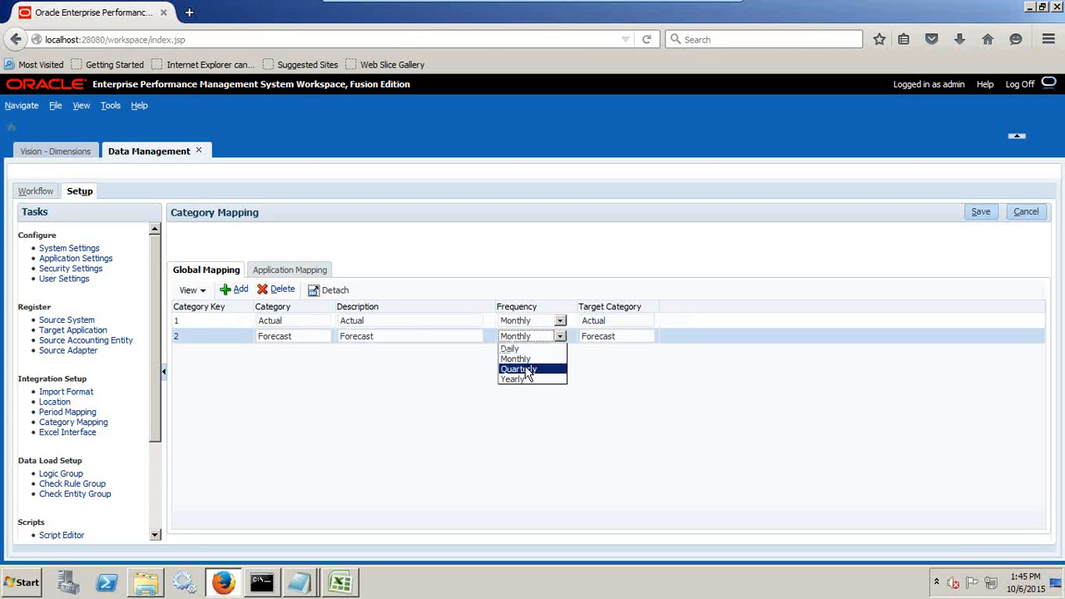
left_click(539, 367)
left_click(979, 214)
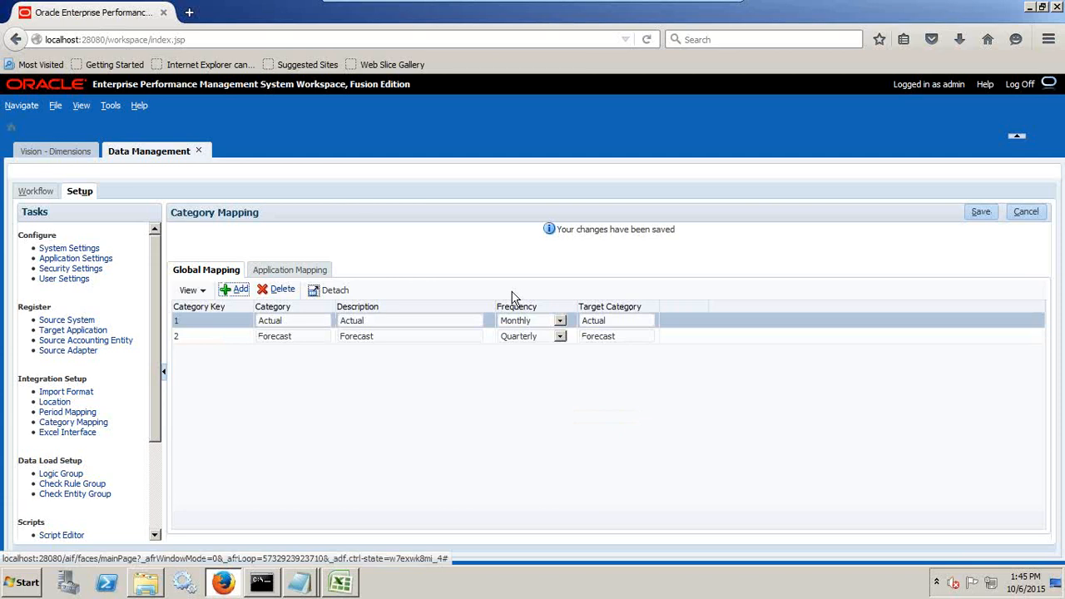
Open the data load mapping and set its point-of-view location to Vision_Load.
left_click(34, 190)
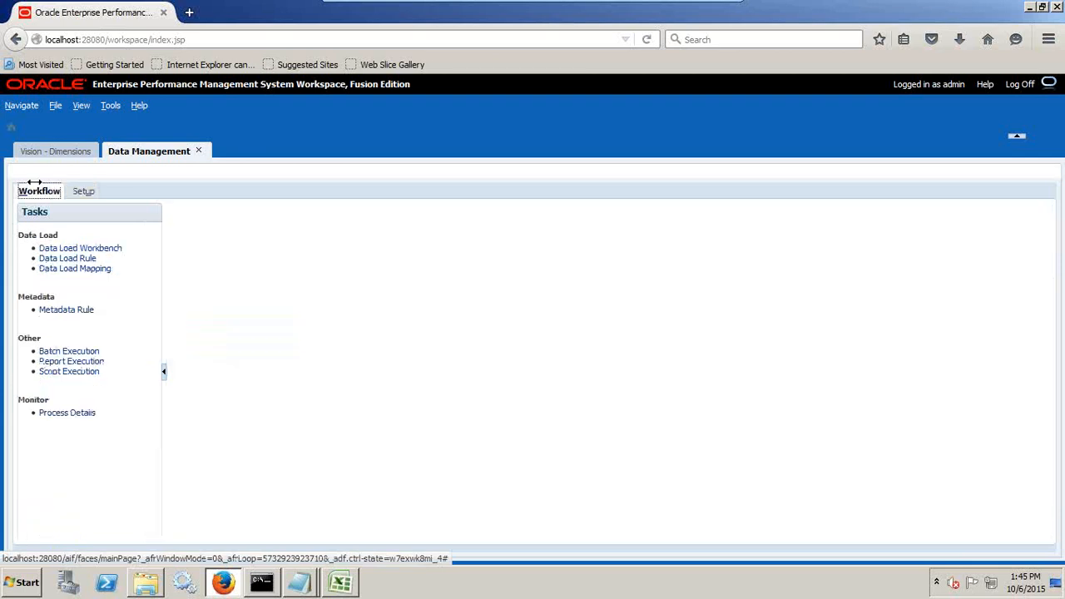
left_click(101, 267)
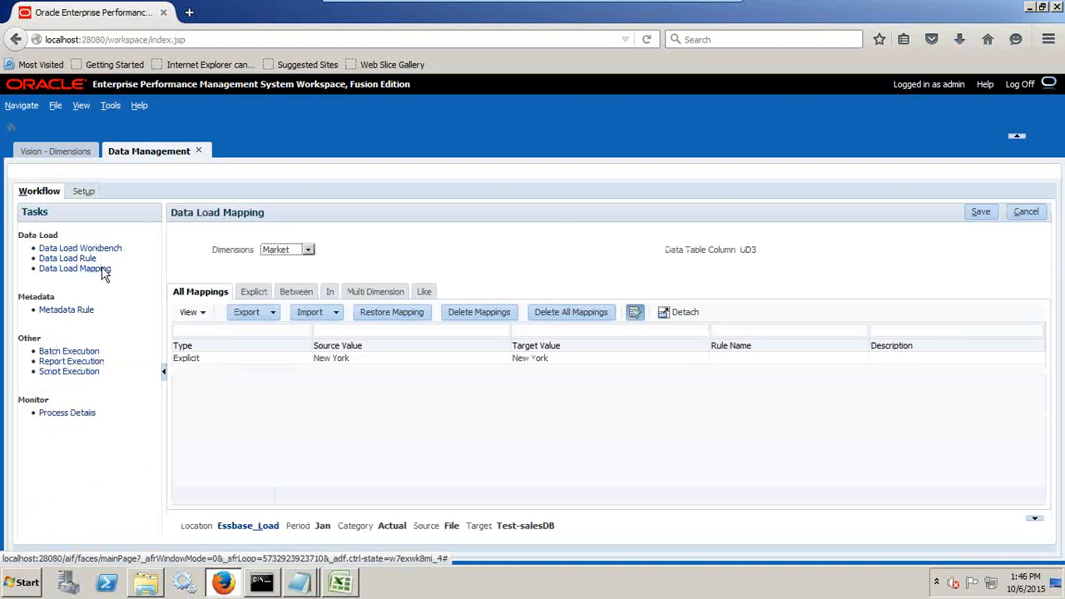
left_click(252, 529)
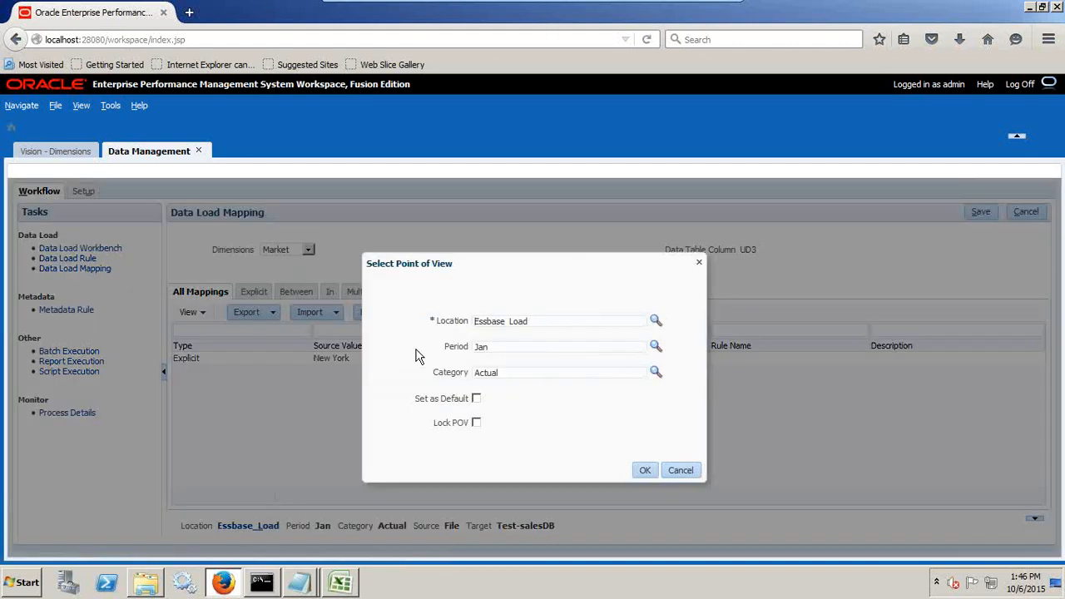
left_click(657, 321)
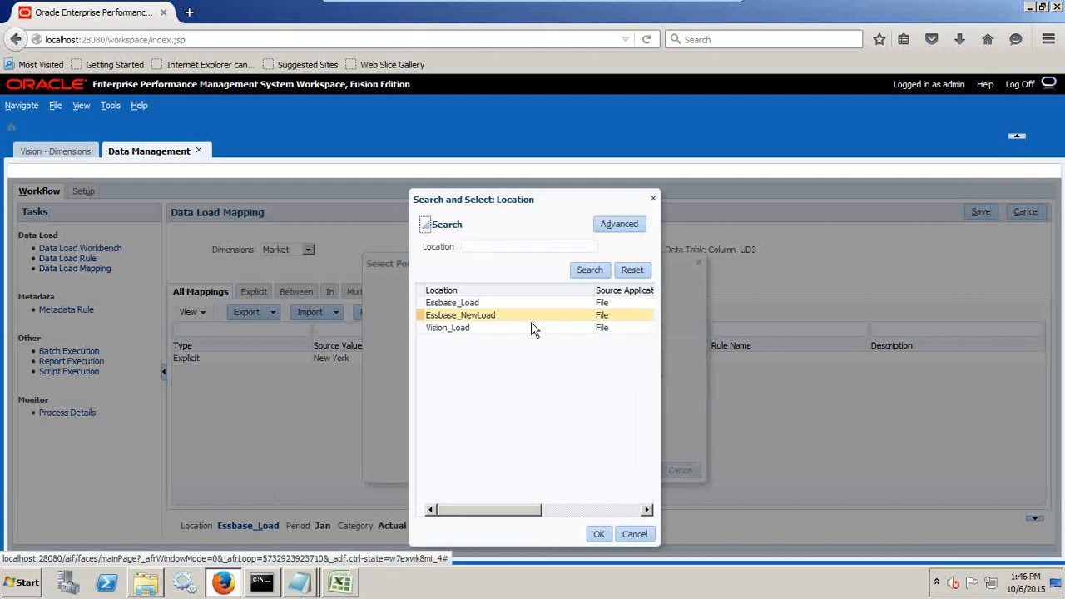
left_click(597, 534)
left_click(645, 471)
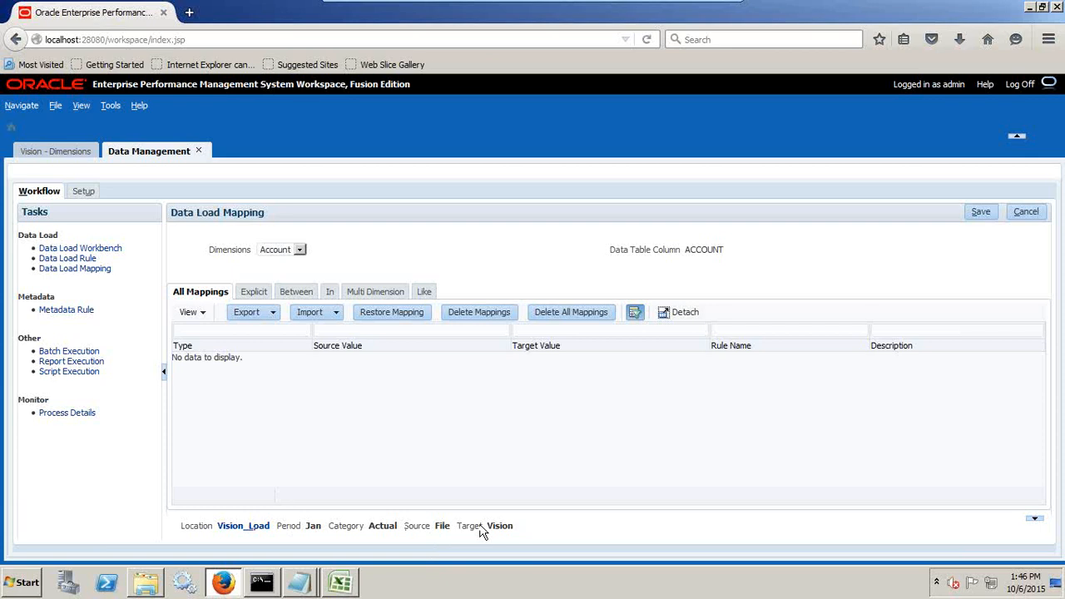
Add a new Like mapping row for the Account dimension.
left_click(279, 251)
left_click(331, 292)
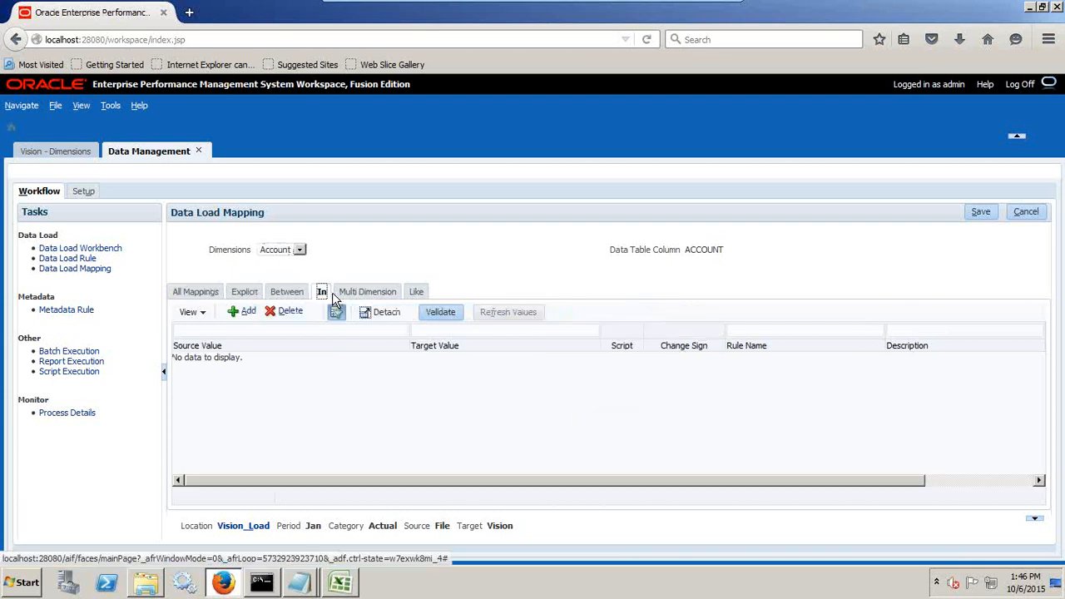
left_click(416, 292)
left_click(246, 311)
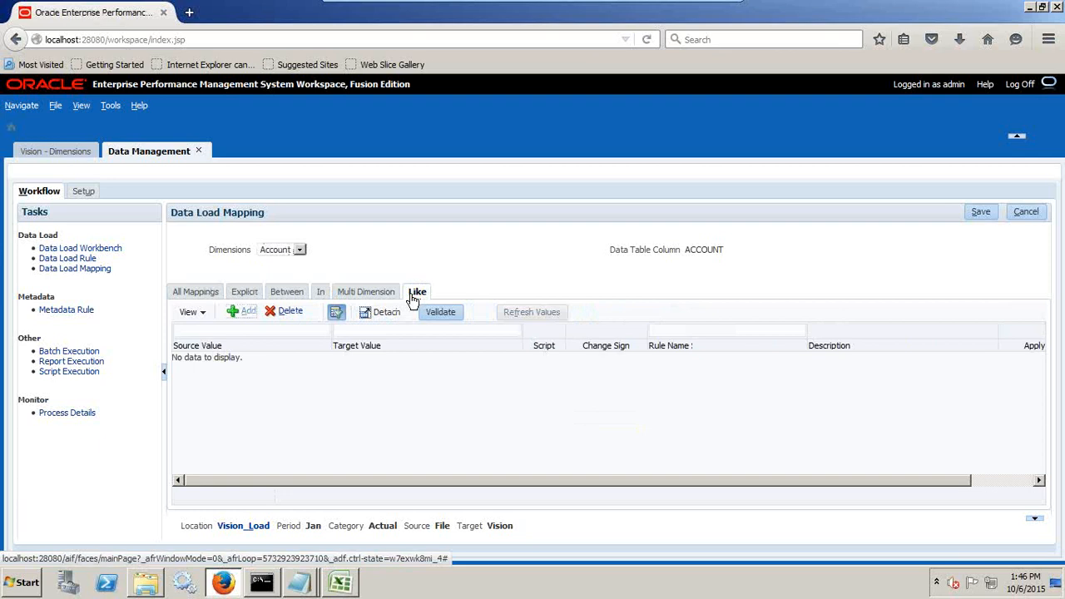
Check the PL_Load_Stripping_SourceID data file and the untitled notes for the account wildcard pattern.
key("alt+Tab")
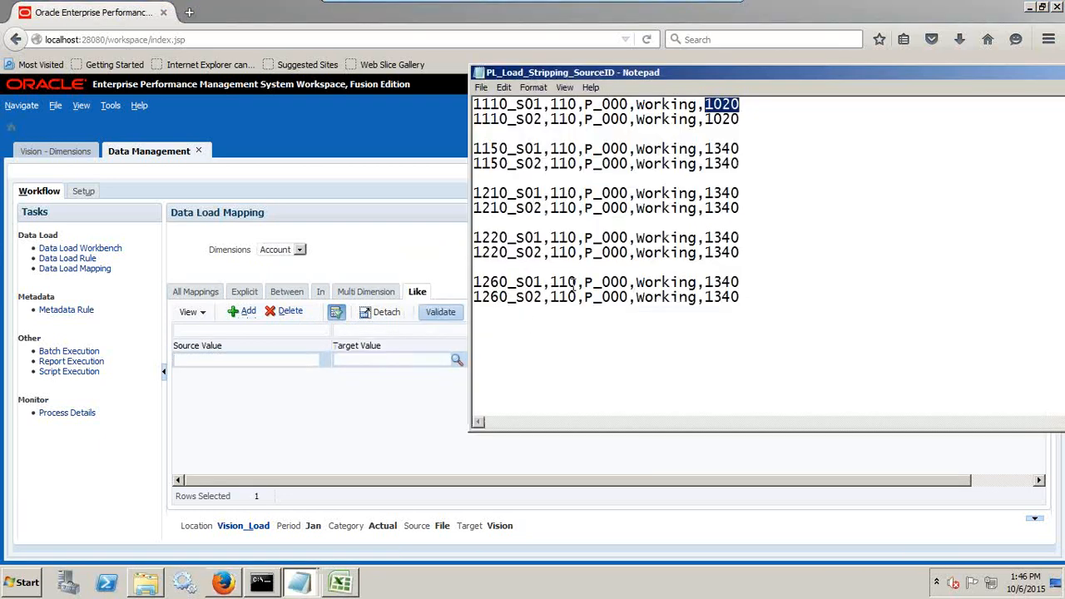
key("alt+Tab")
mouse_move(298, 583)
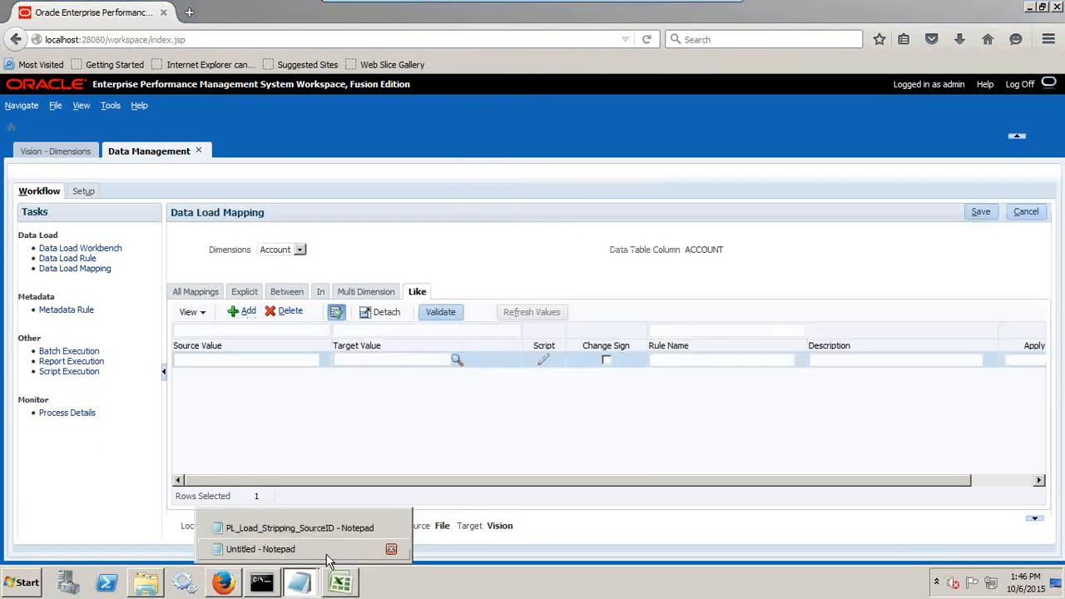
left_click(328, 554)
left_click(748, 449)
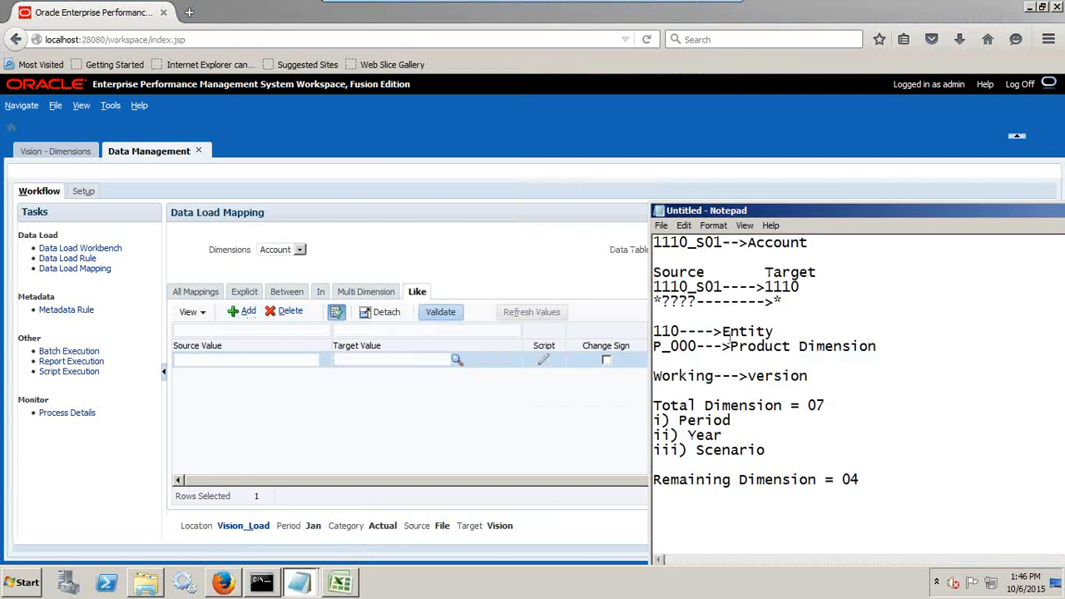
left_click_drag(700, 304, 654, 304)
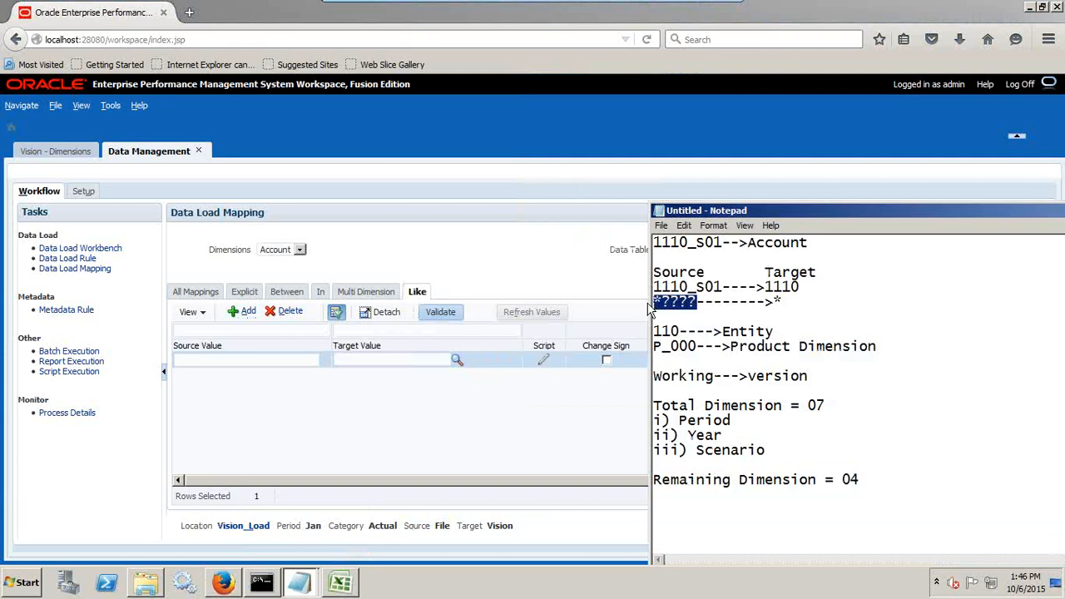
Fill the Account Like mapping with source *????, target * and rule name Stripping, and save it.
left_click(187, 360)
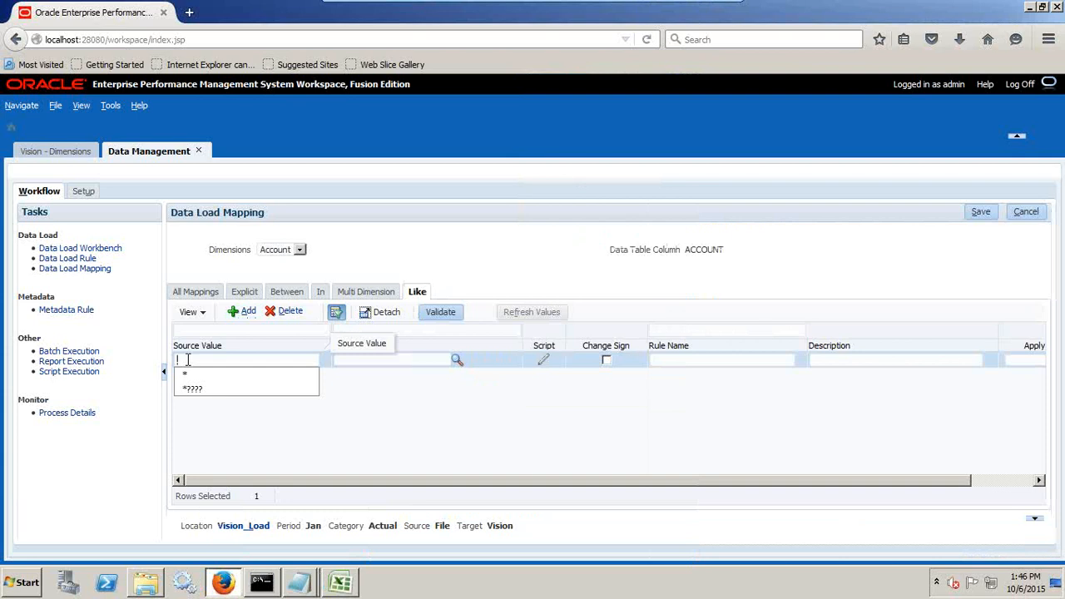
type("*????")
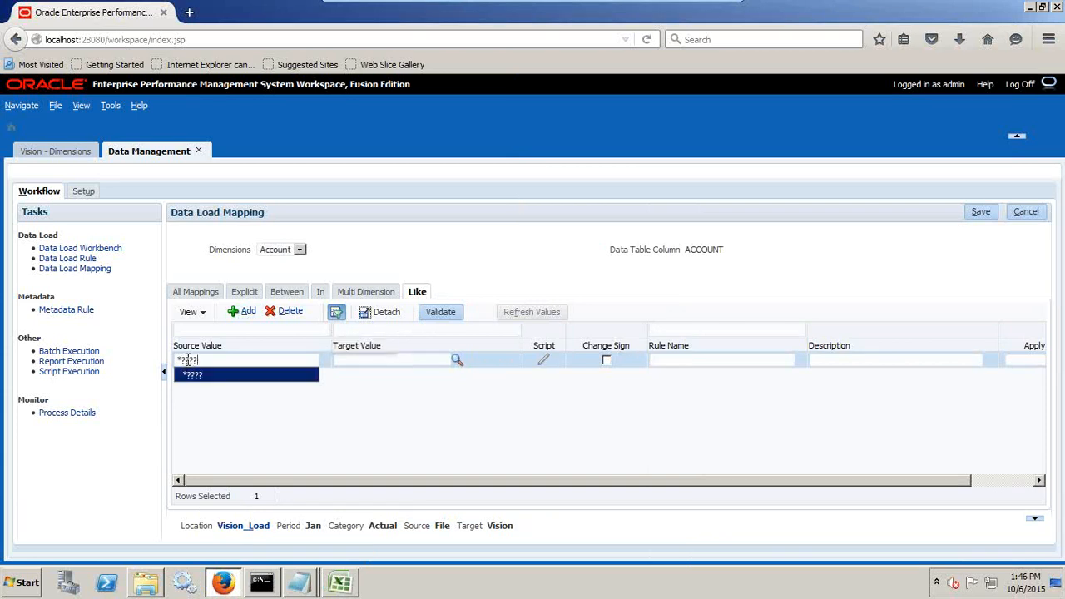
key("Tab")
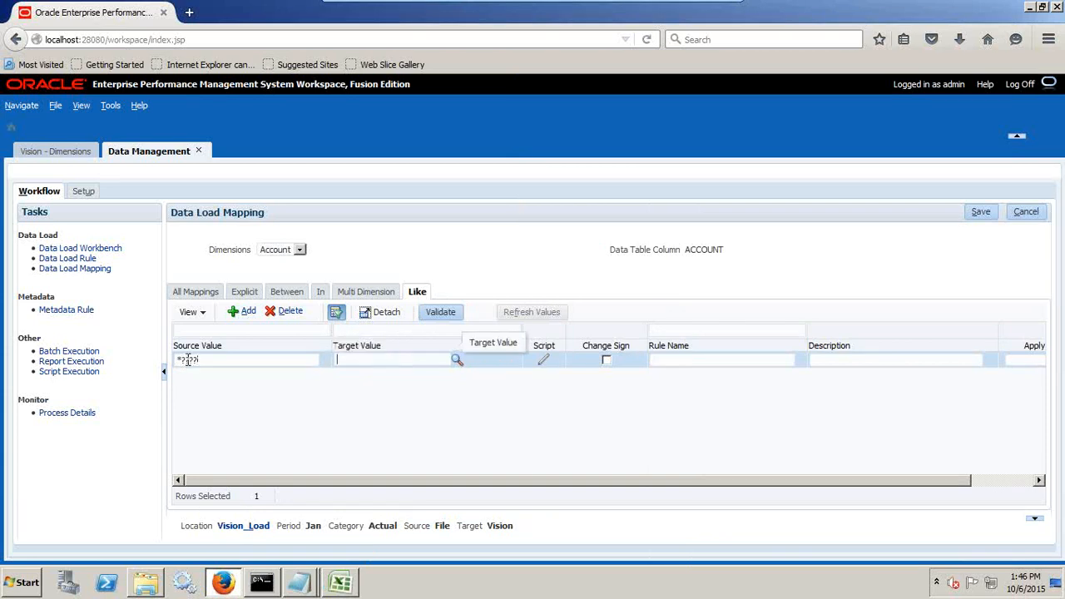
type("*")
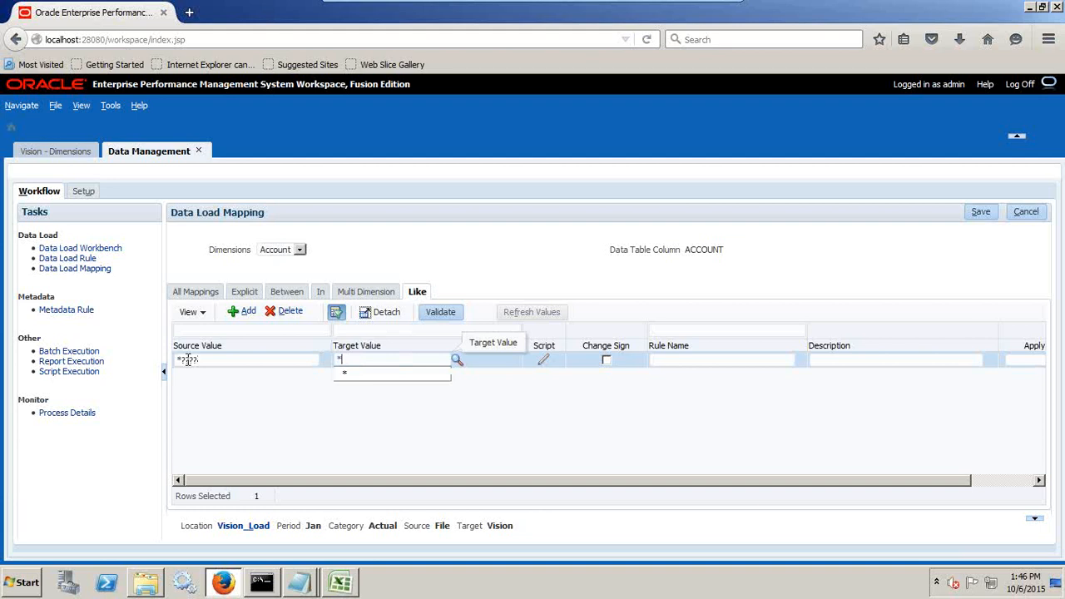
left_click(691, 358)
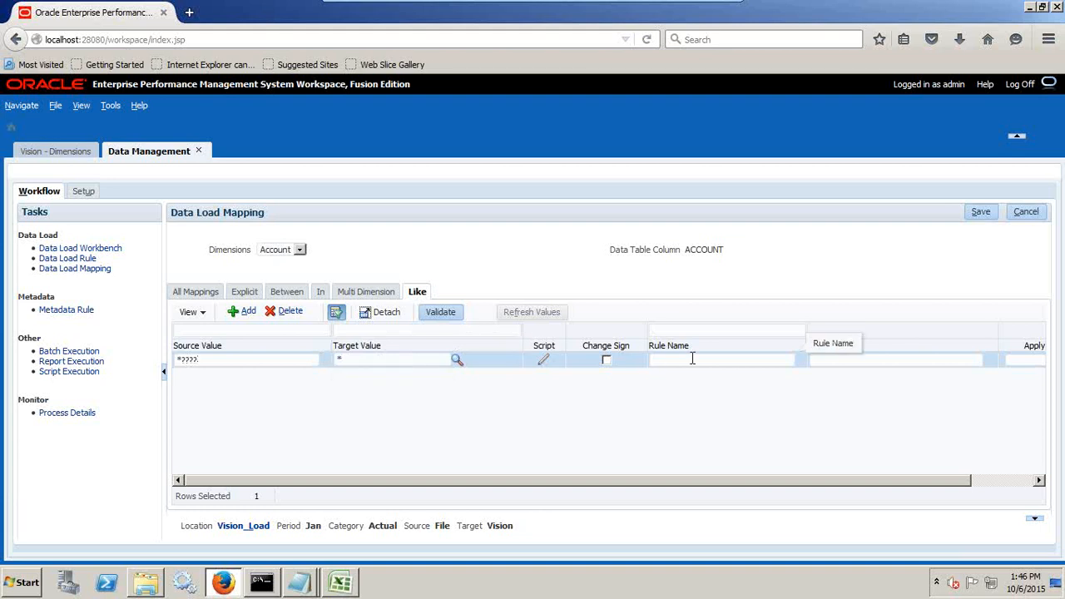
type("S")
left_click(695, 372)
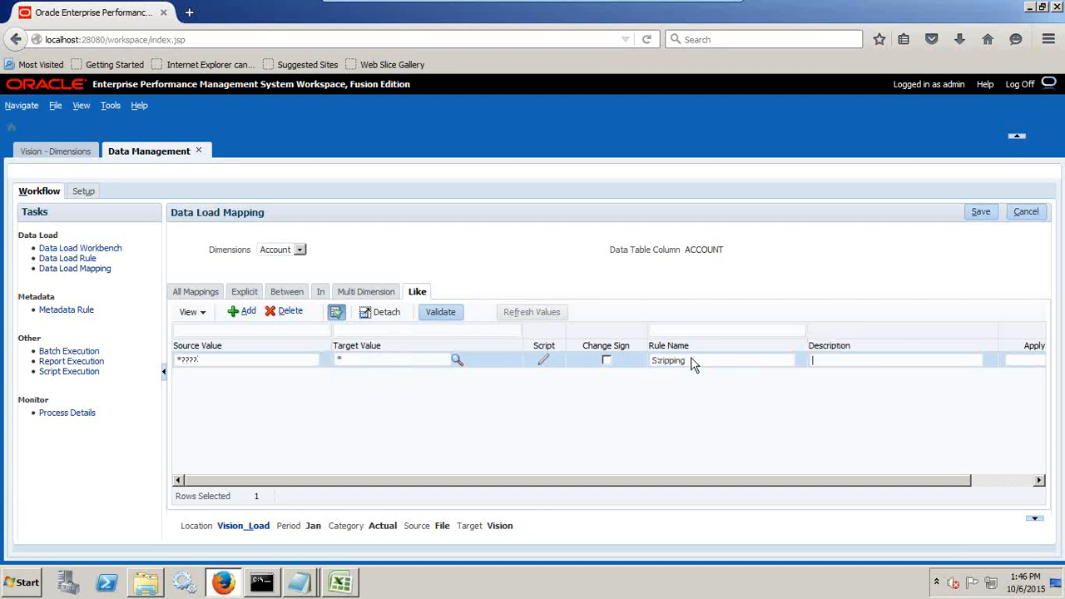
left_click(982, 212)
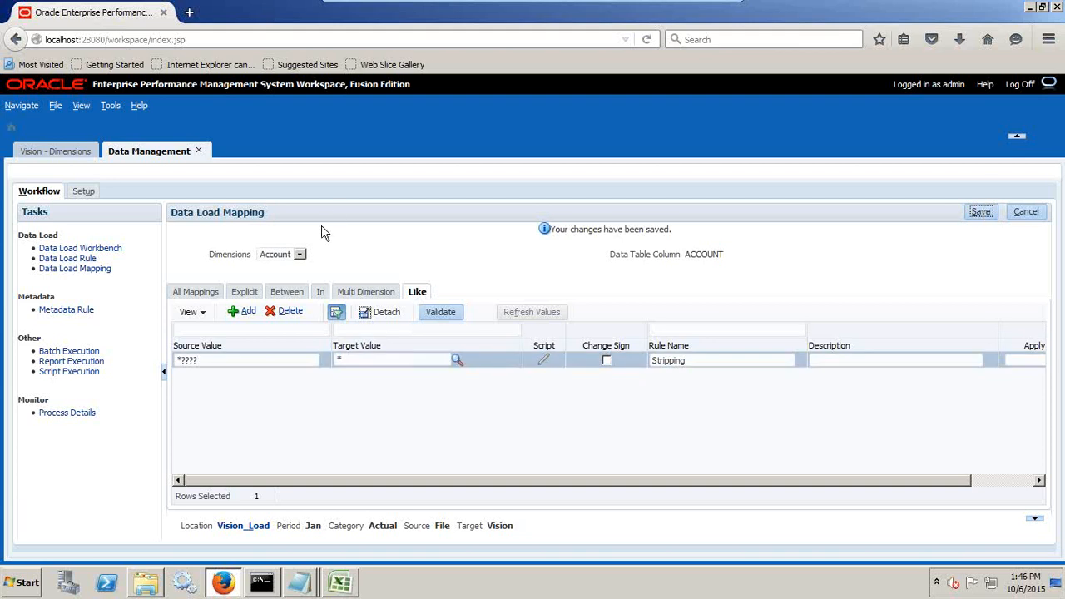
For the Entity dimension, add an Explicit mapping from source 110 to target 110, matching the entity code in the data file.
left_click(275, 254)
left_click(298, 282)
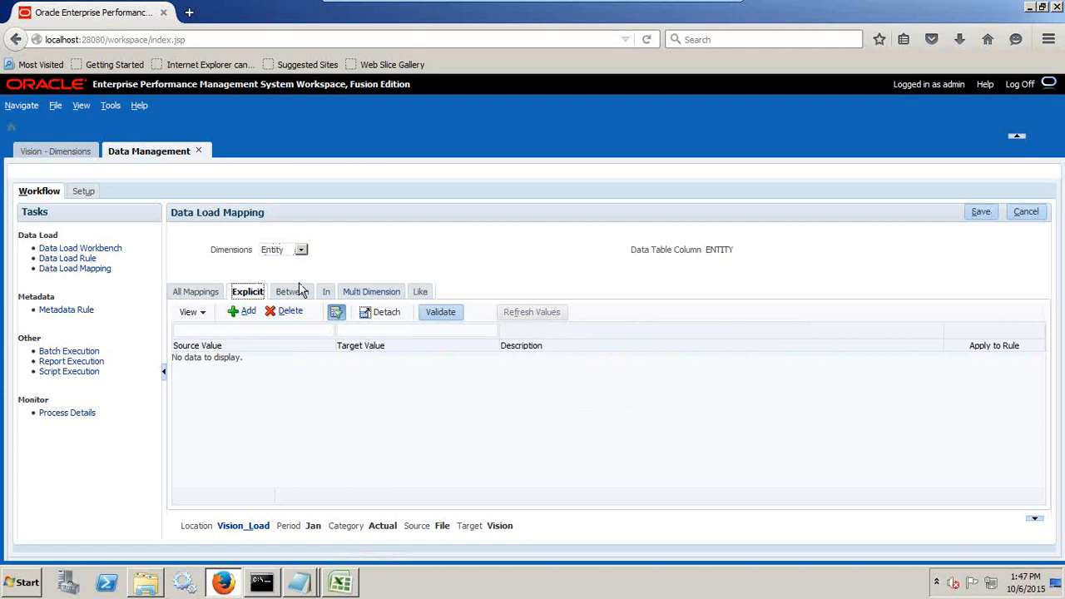
key("alt+Tab")
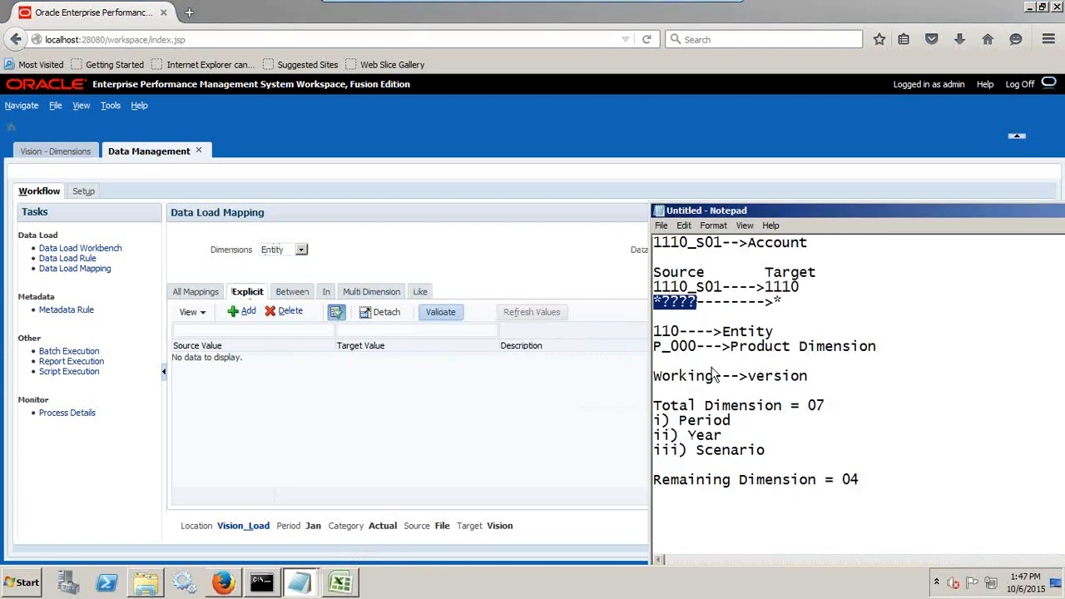
left_click(286, 592)
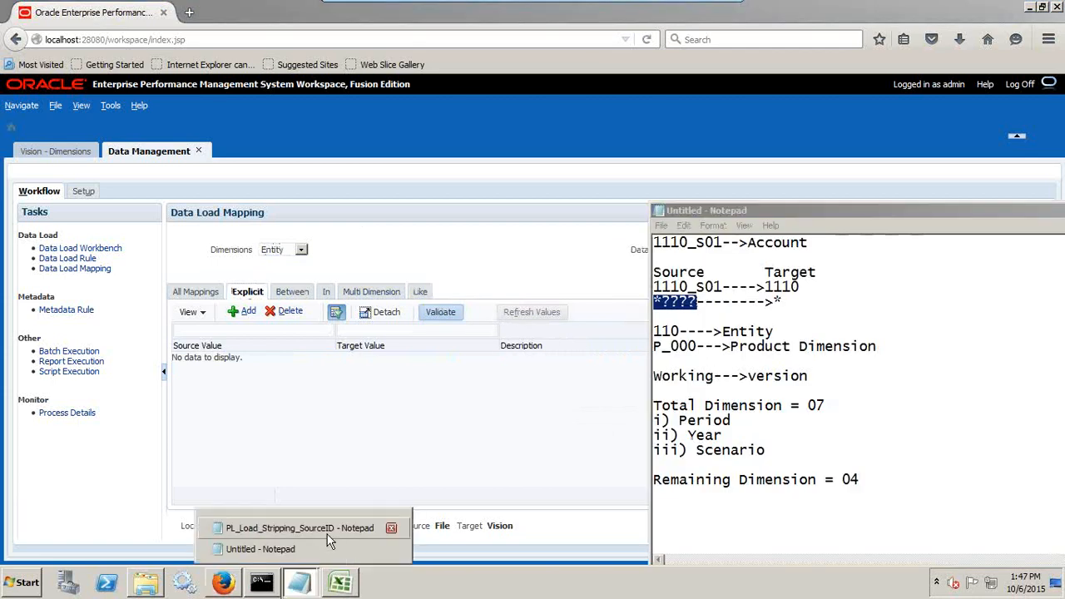
left_click(326, 531)
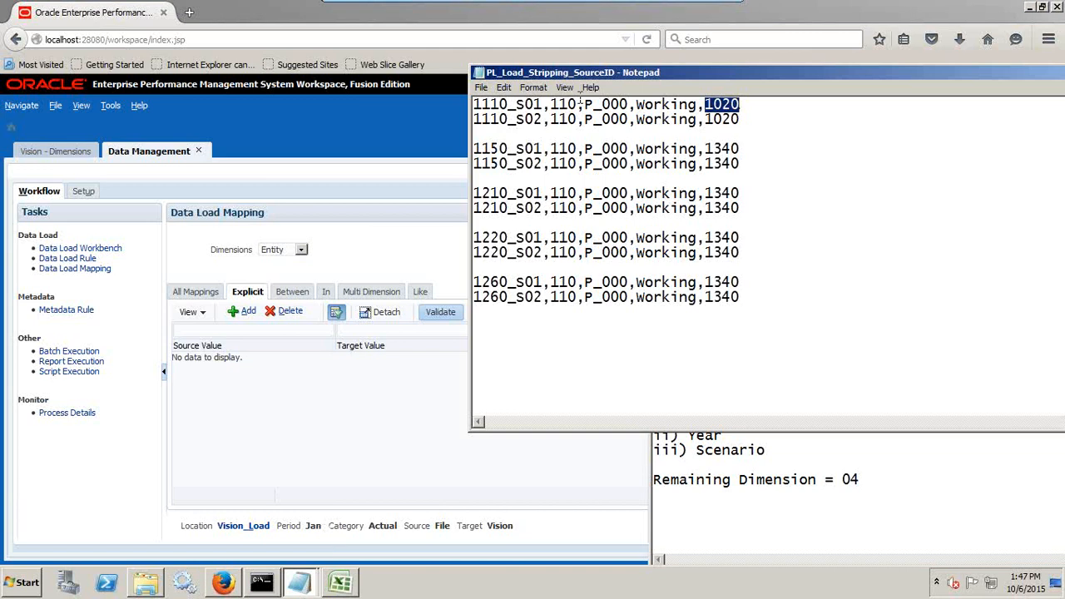
left_click_drag(579, 104, 550, 104)
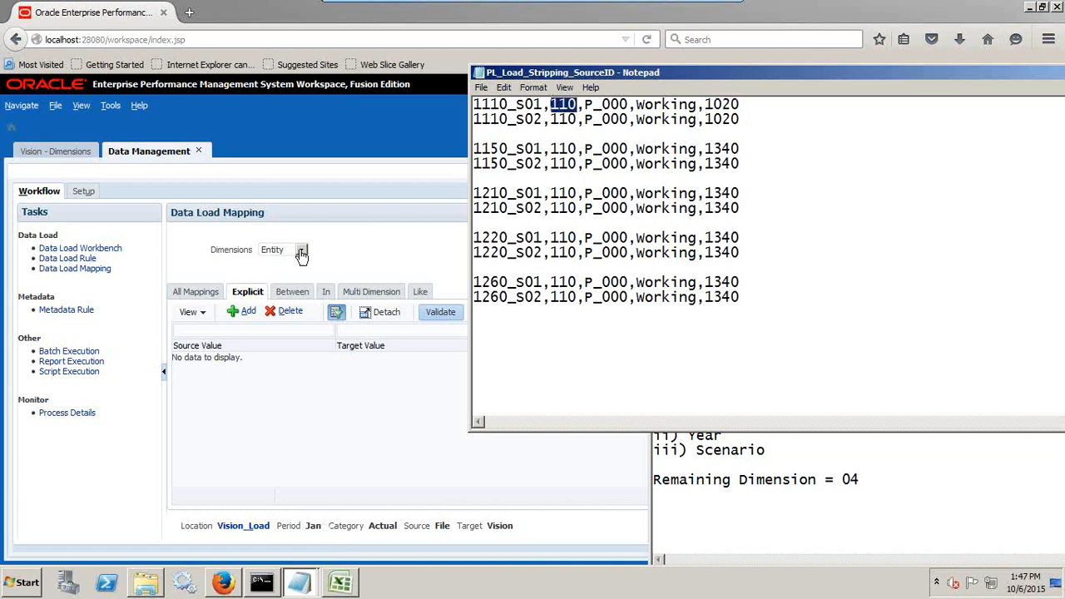
left_click(241, 311)
type("110")
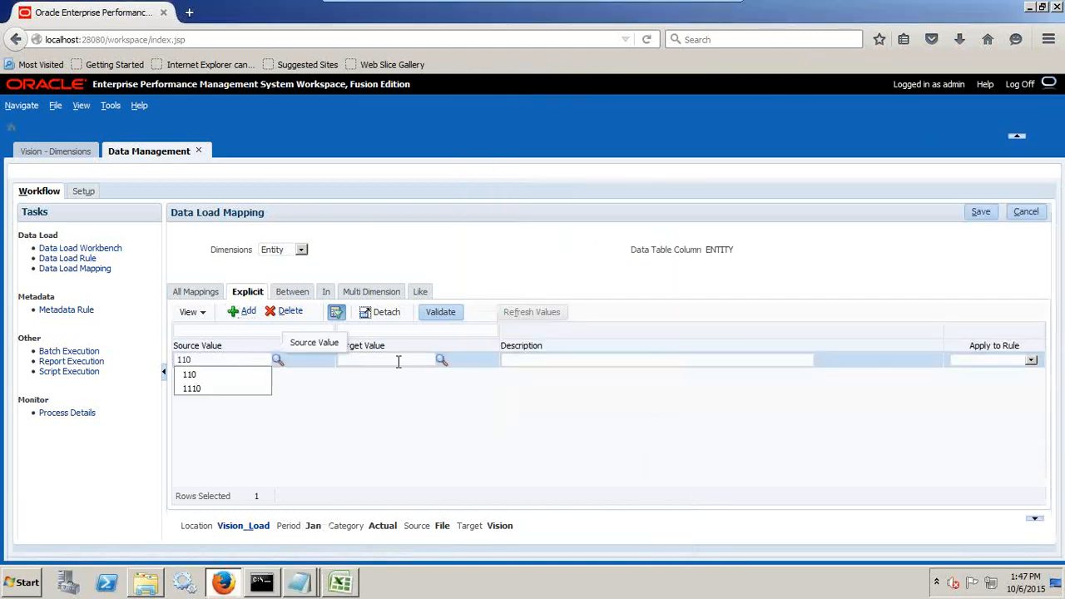
key("Tab")
type("110")
Refresh the Entity members in Online mode, pick target member 110 under Total Entity > TD > 100, and save the mapping.
left_click(449, 368)
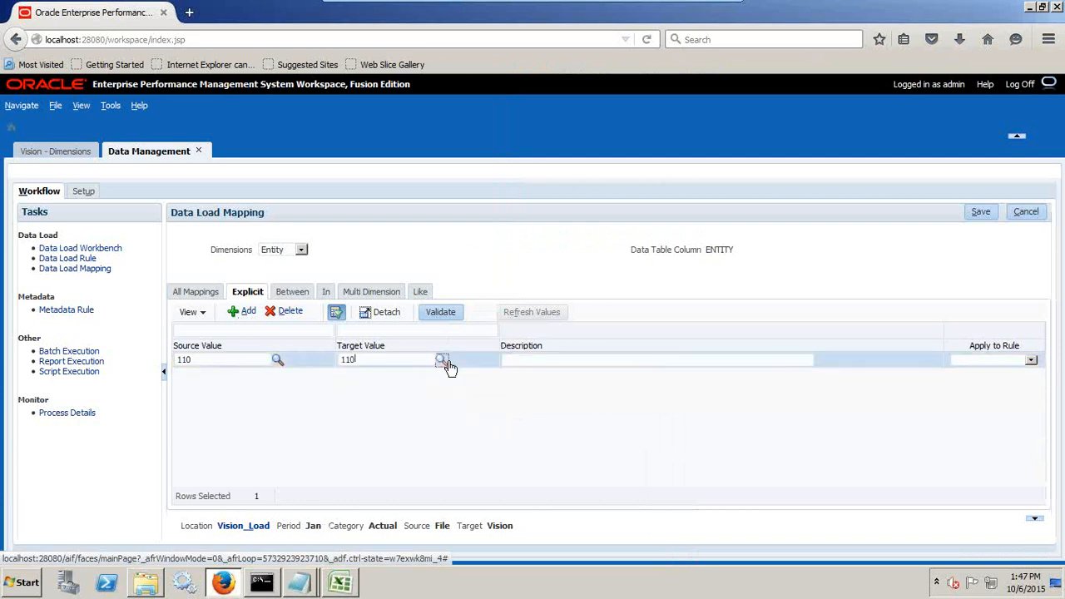
left_click(443, 363)
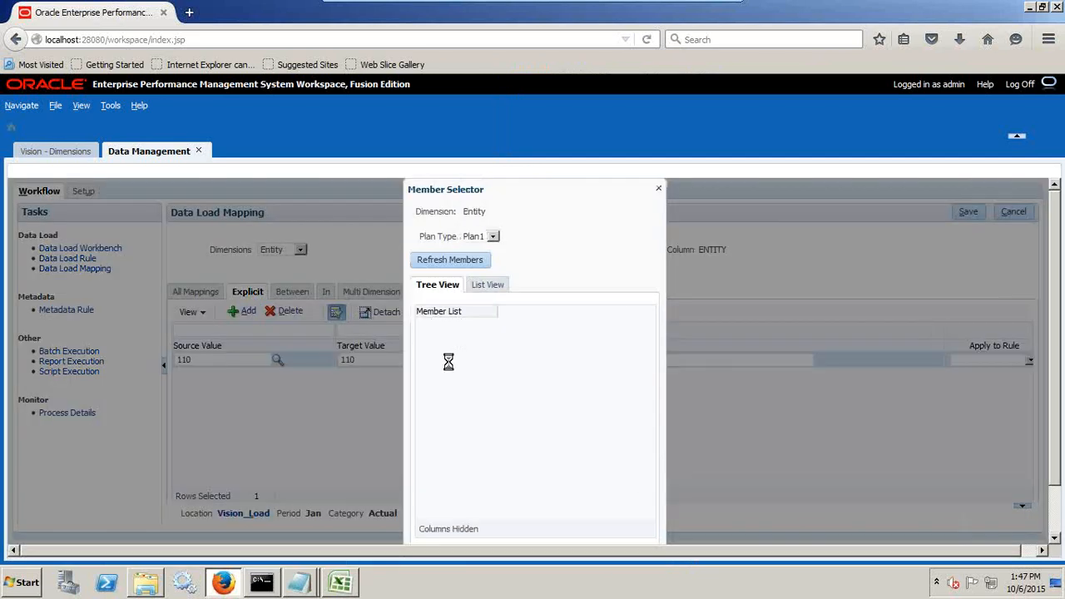
left_click(476, 261)
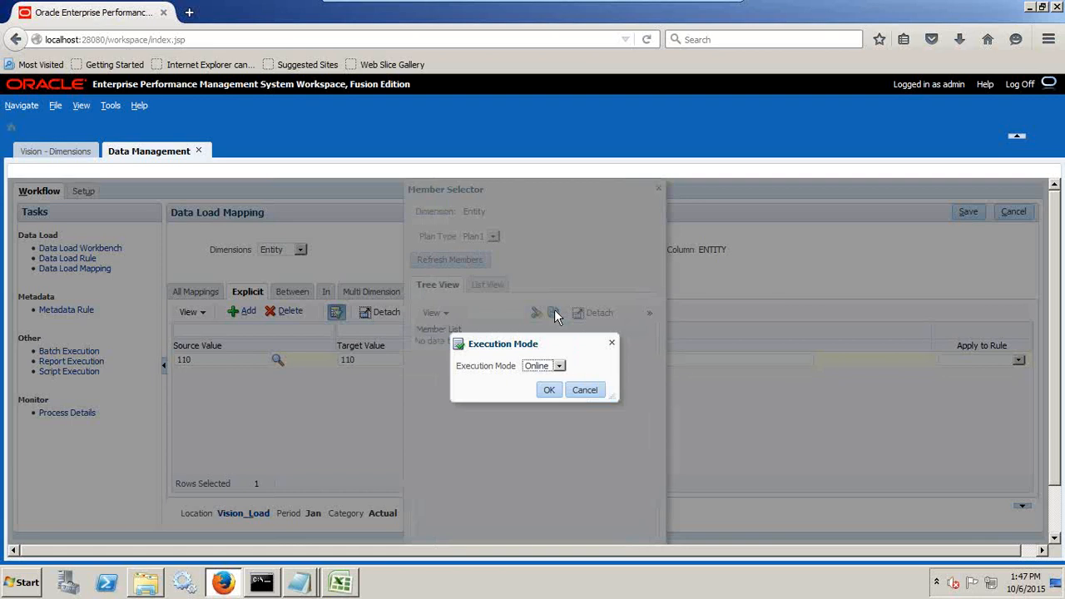
left_click(549, 390)
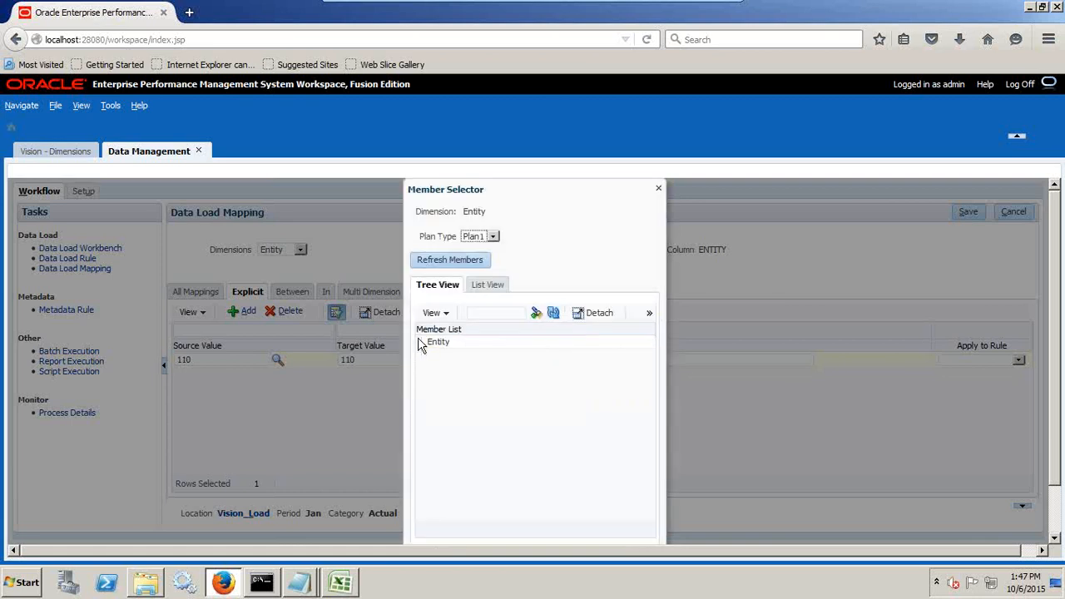
left_click(421, 343)
left_click(434, 357)
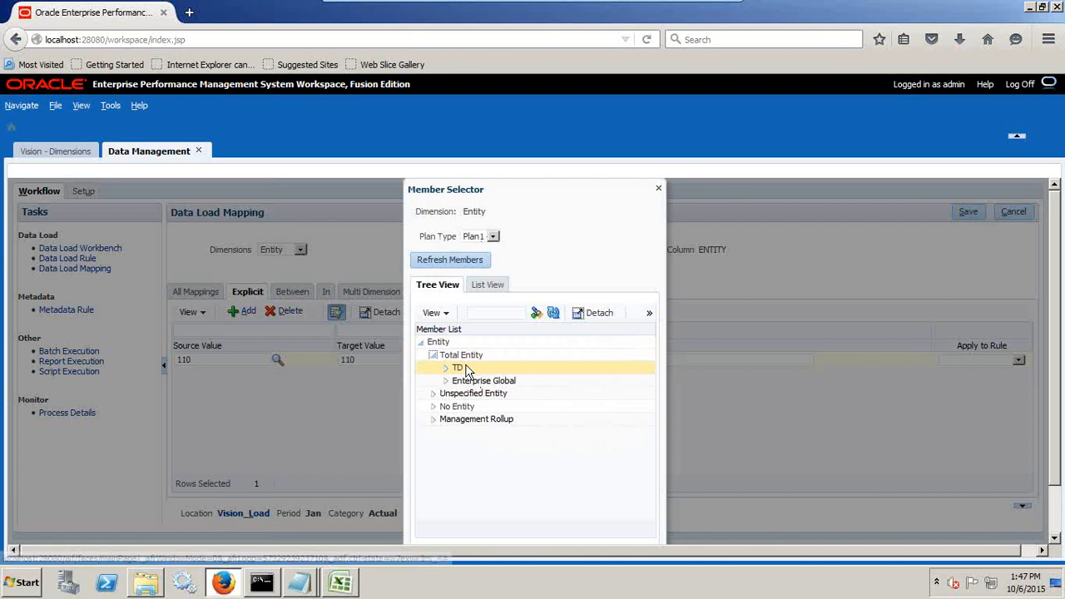
left_click(447, 368)
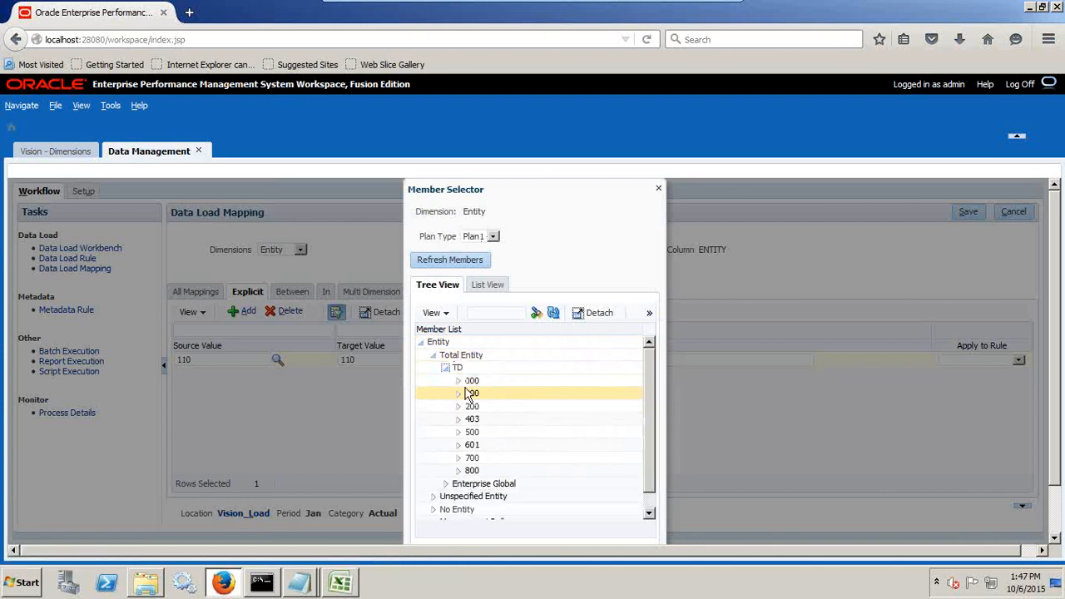
left_click(457, 393)
left_click(470, 408)
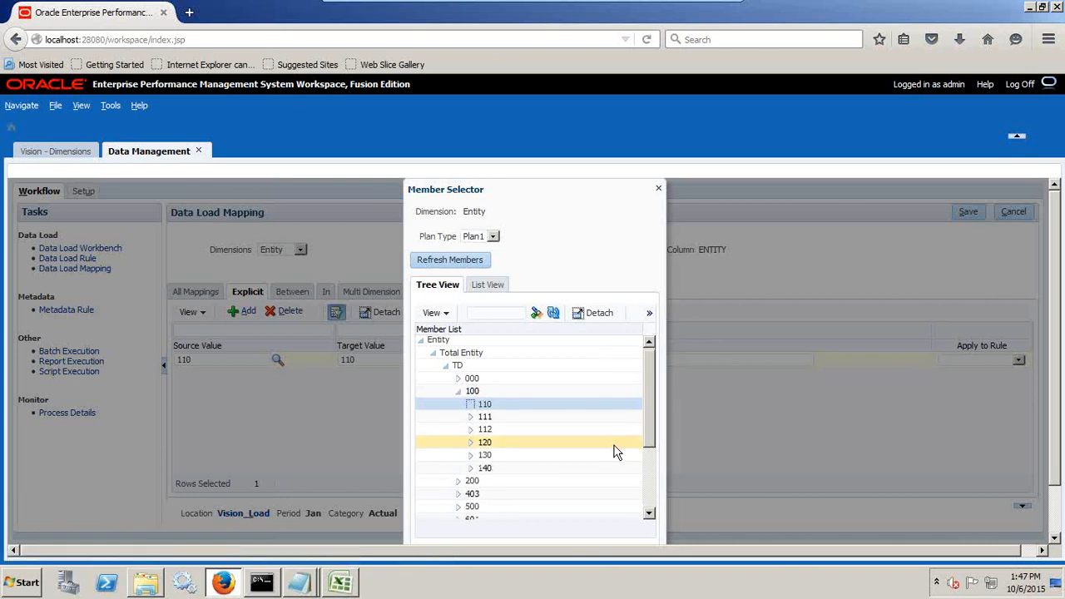
scroll(614, 452, "down", 1)
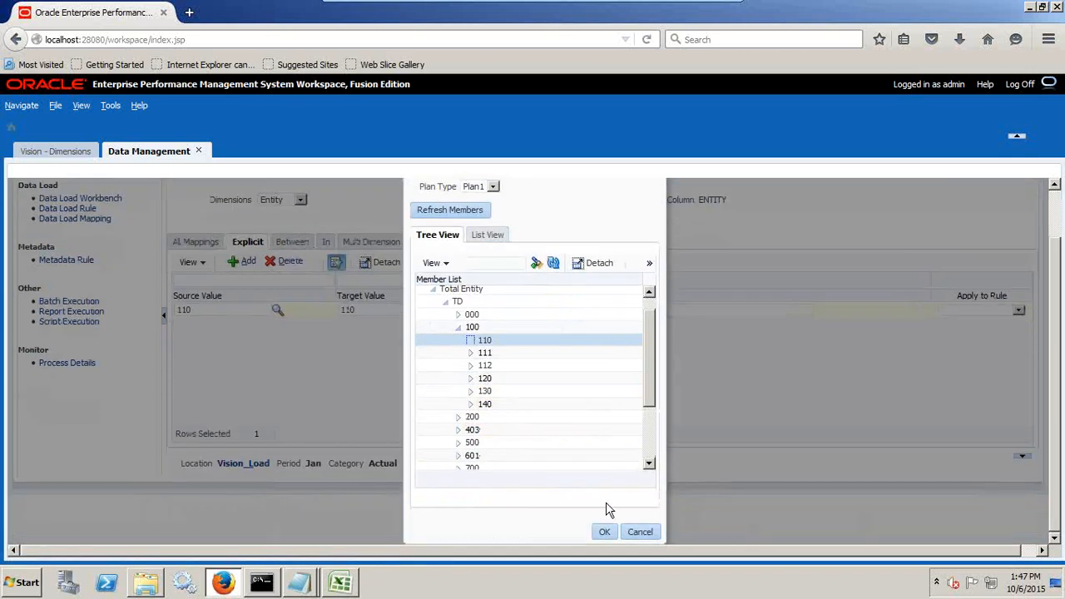
left_click(606, 530)
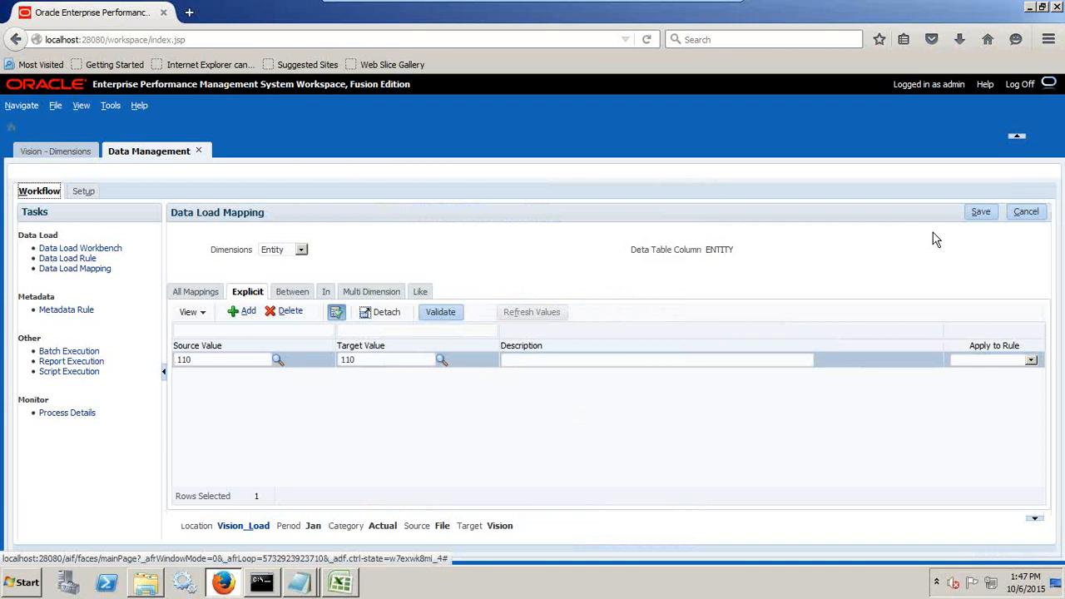
left_click(979, 213)
For the Product dimension, add an Explicit mapping from P_000 to P_000, copying the code from the data file, and save it.
left_click(285, 254)
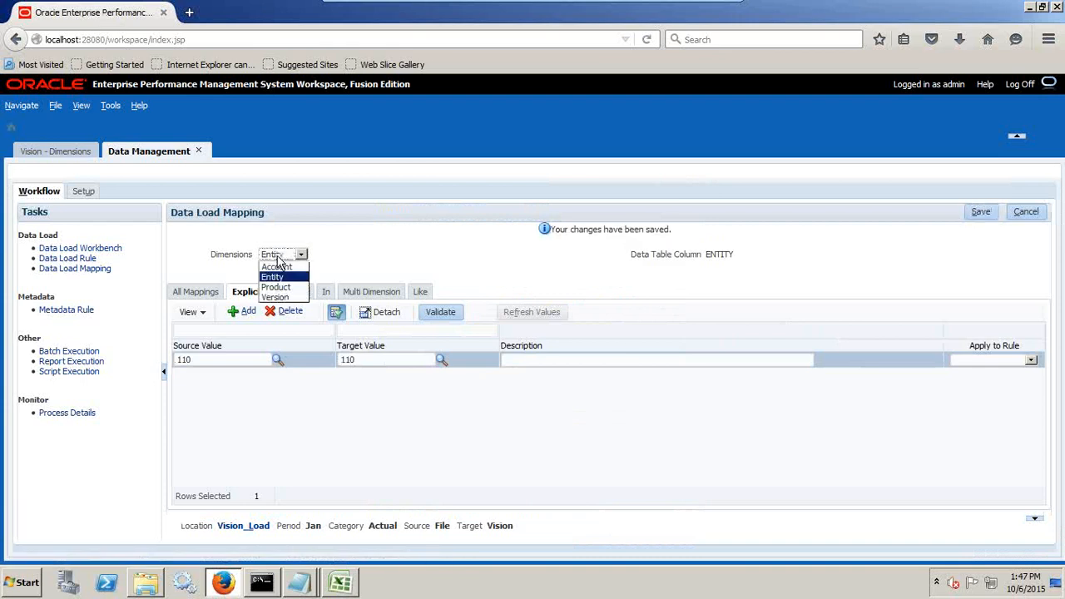
left_click(276, 287)
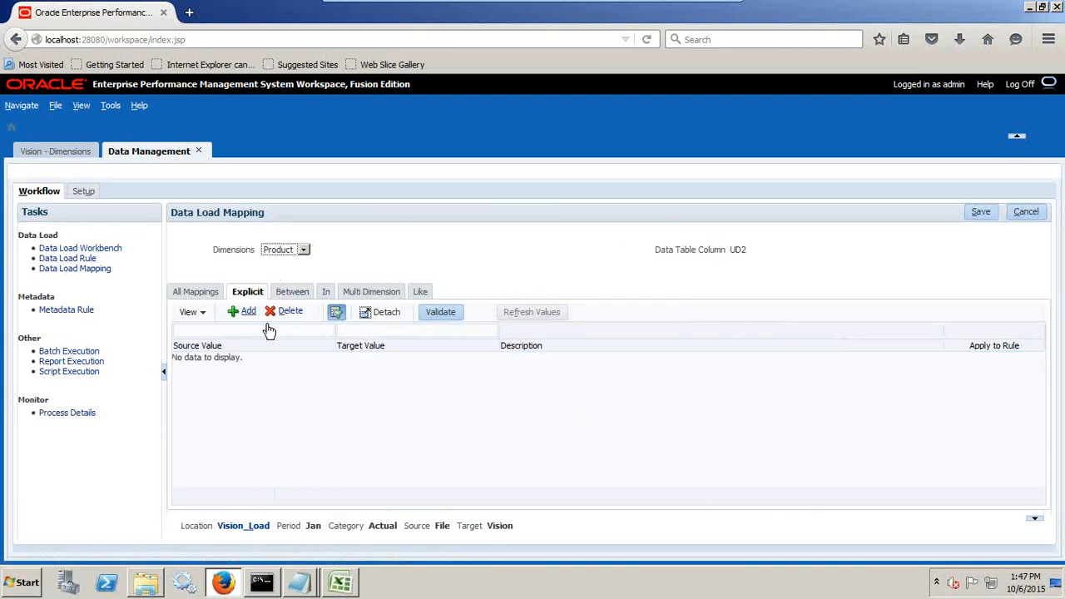
left_click(248, 312)
key("alt+Tab")
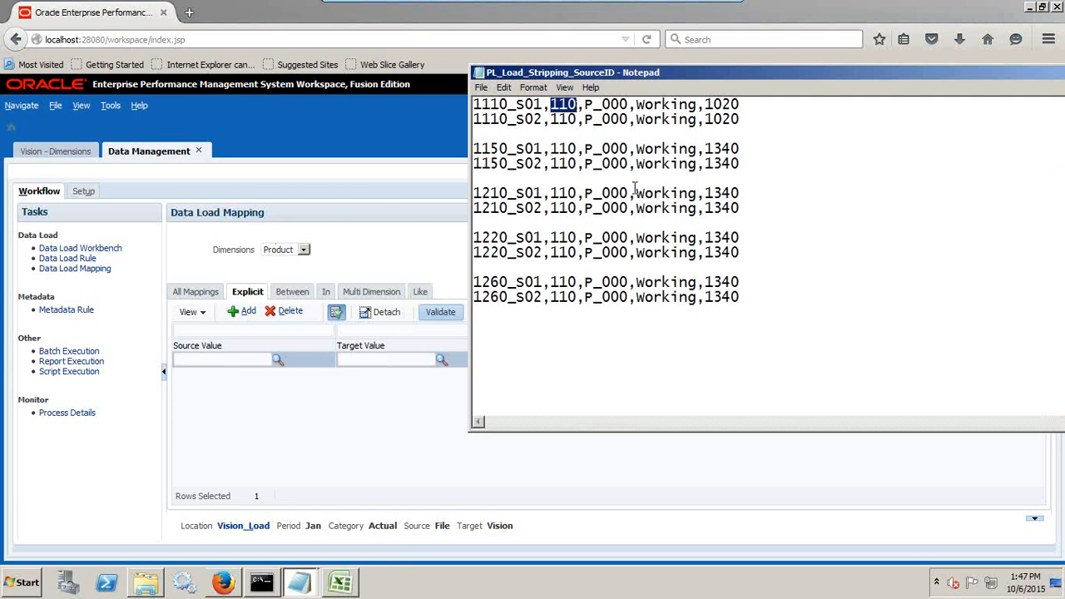
left_click_drag(630, 192, 585, 190)
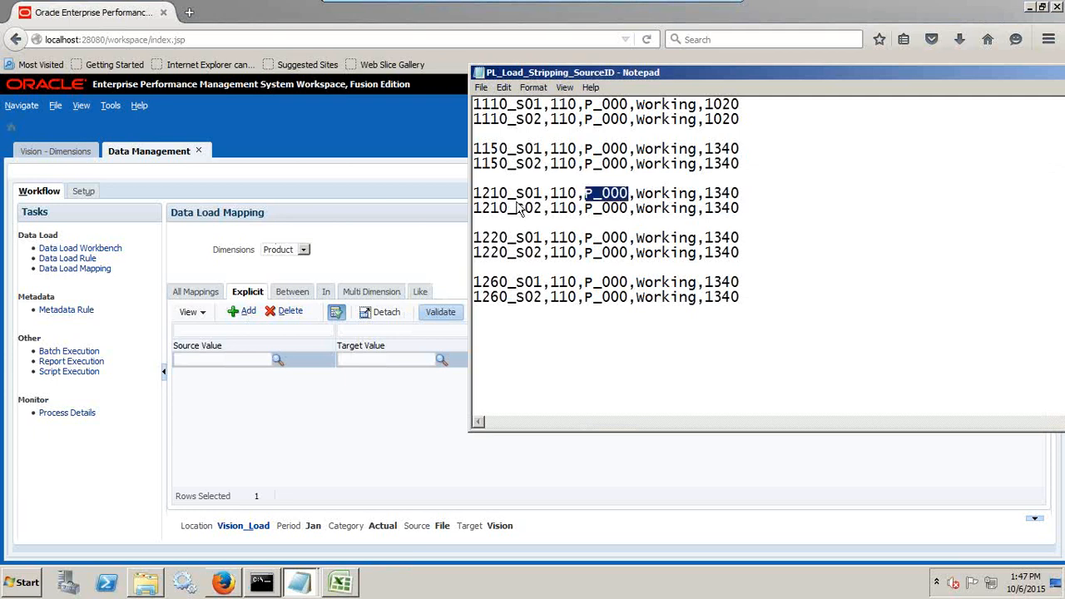
key("ctrl+c")
key("alt+Tab")
left_click(237, 359)
key("ctrl+v")
left_click(380, 360)
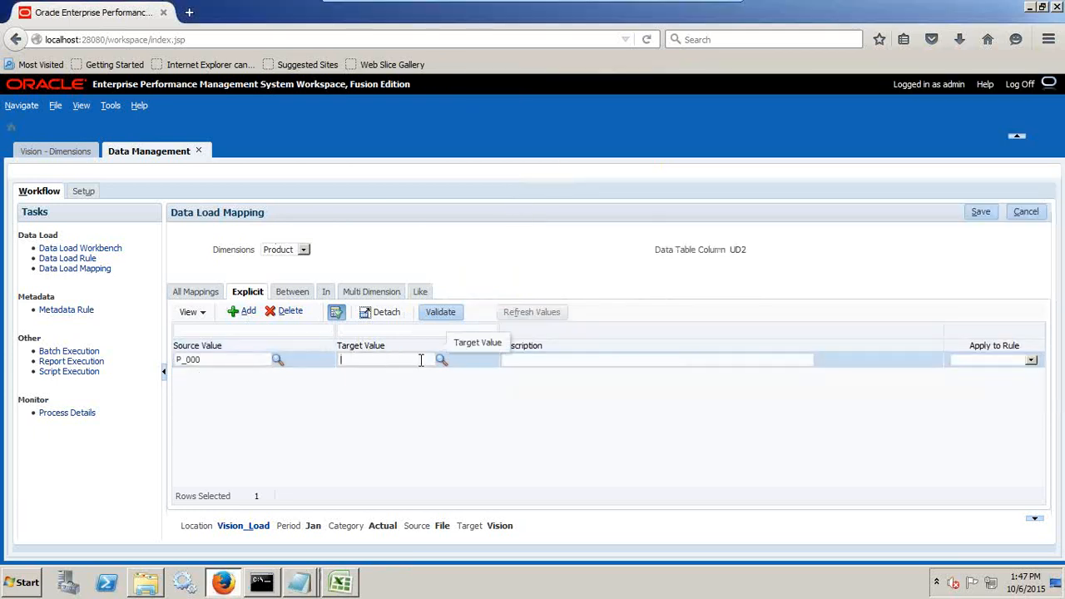
key("ctrl+v")
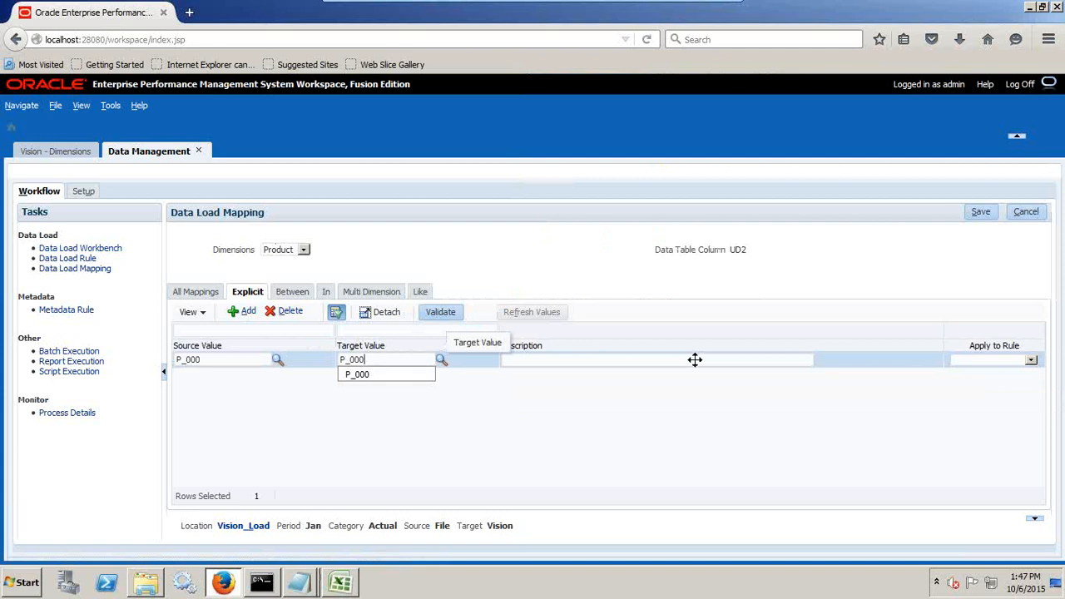
left_click(979, 213)
For the Version dimension, add an Explicit mapping from Working to Working, copying the value from the data file, and save it.
left_click(280, 255)
left_click(280, 303)
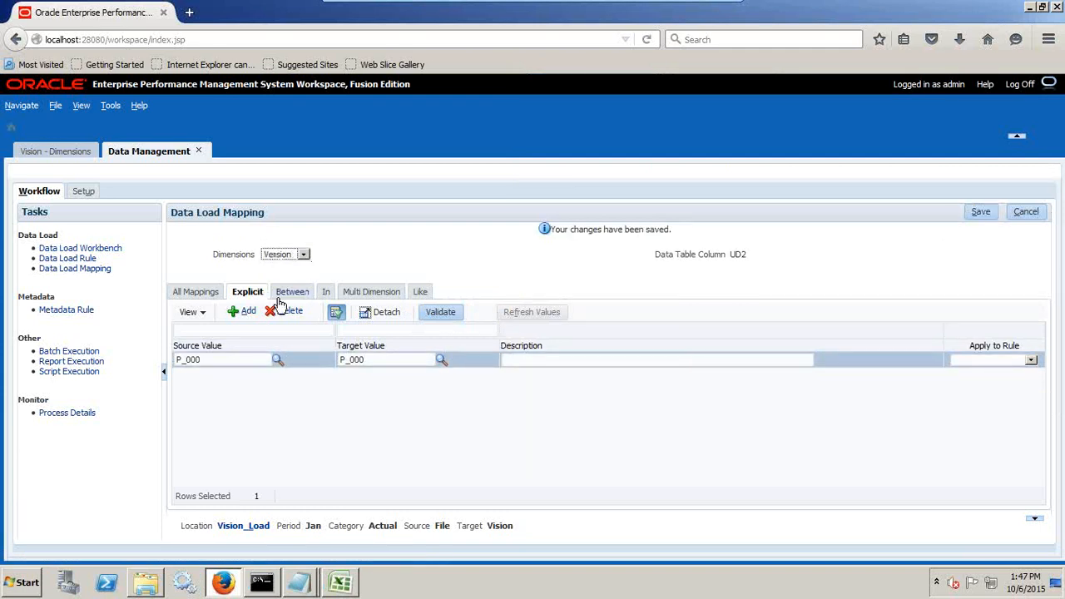
key("alt+Tab")
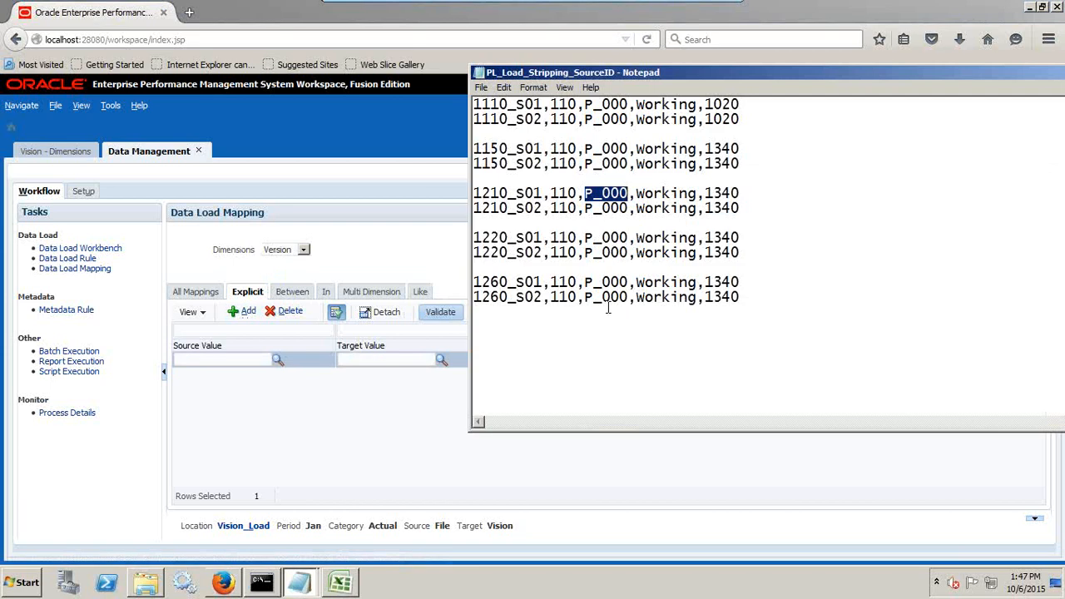
left_click_drag(699, 194, 638, 196)
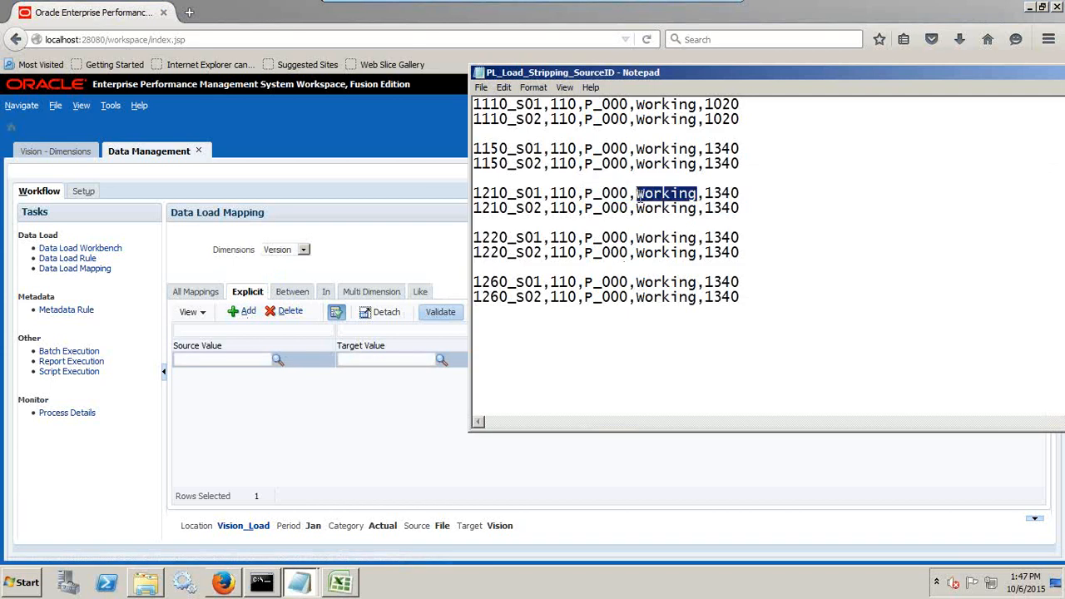
key("ctrl+c")
key("alt+Tab")
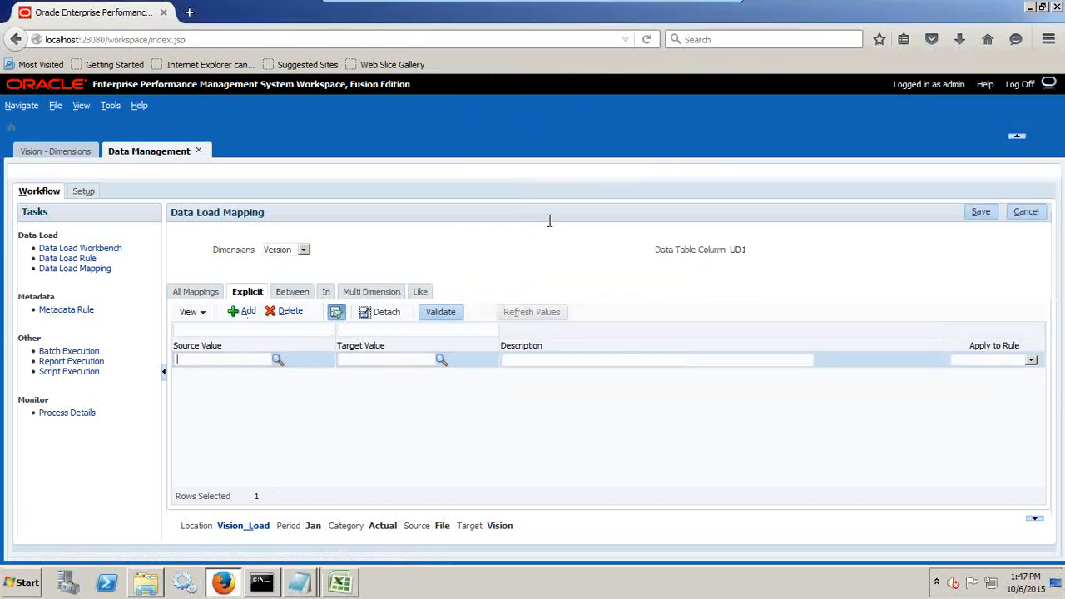
key("ctrl+v")
key("Tab")
key("ctrl+v")
left_click(620, 405)
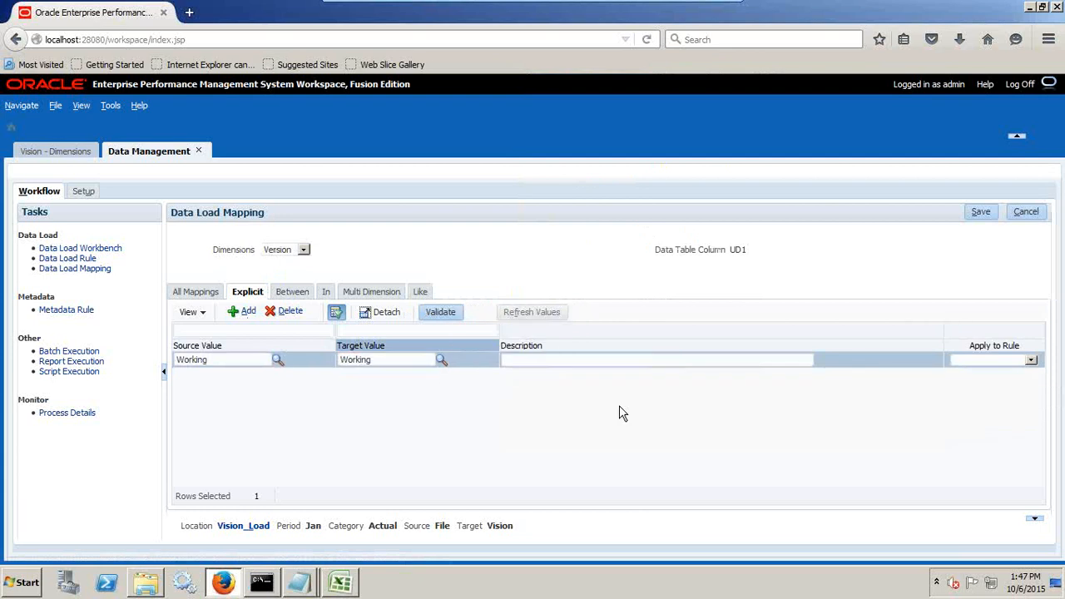
left_click(981, 213)
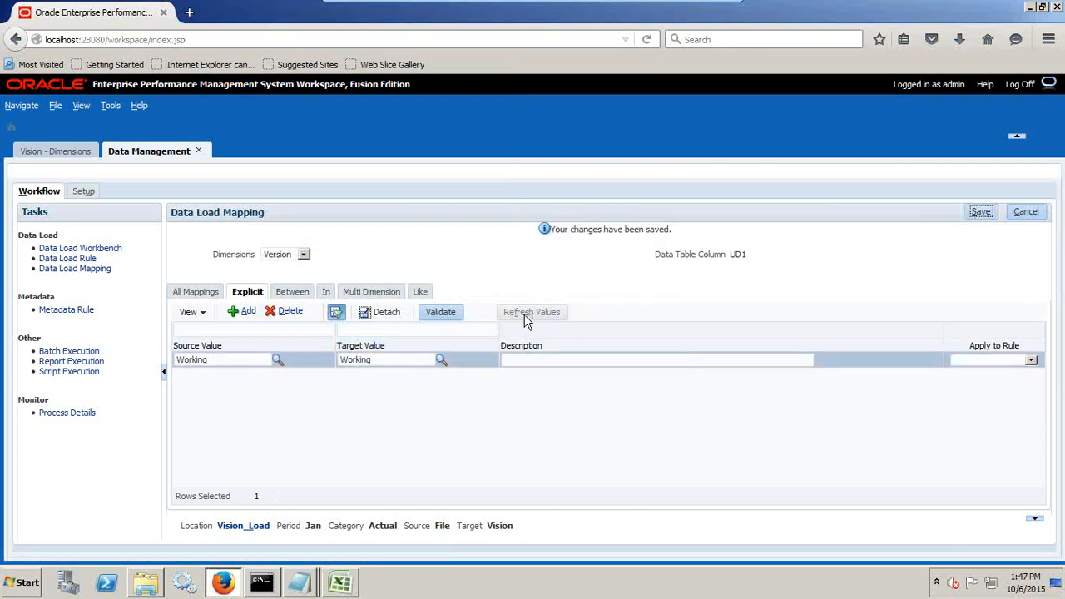
Add a data load rule named Vision_Load with category Actual and import format Vision_Load.
left_click(79, 259)
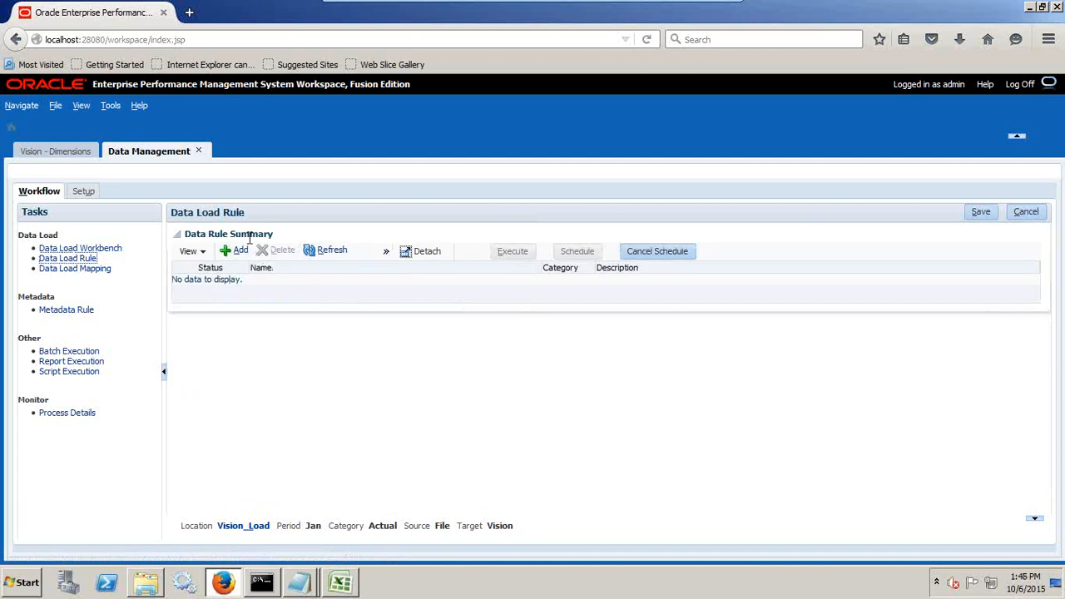
left_click(240, 250)
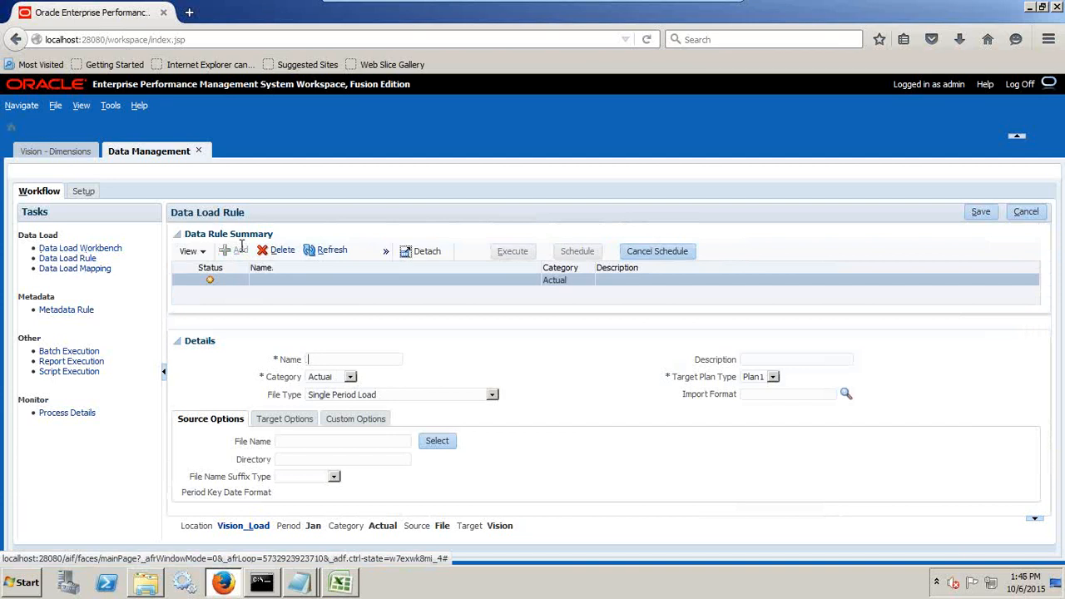
type("Vision_Load")
left_click(329, 378)
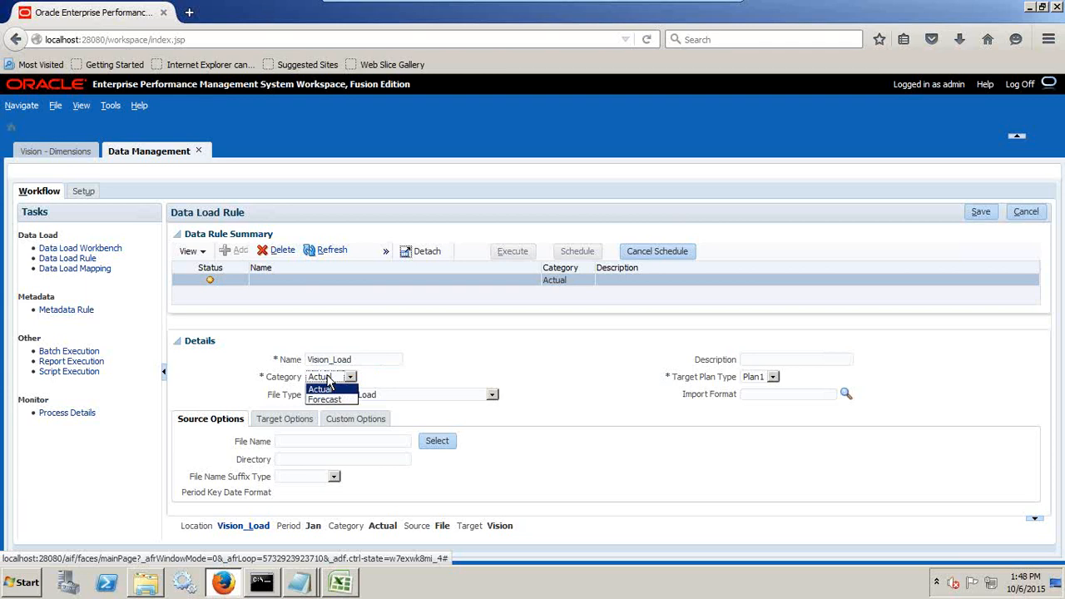
left_click(324, 390)
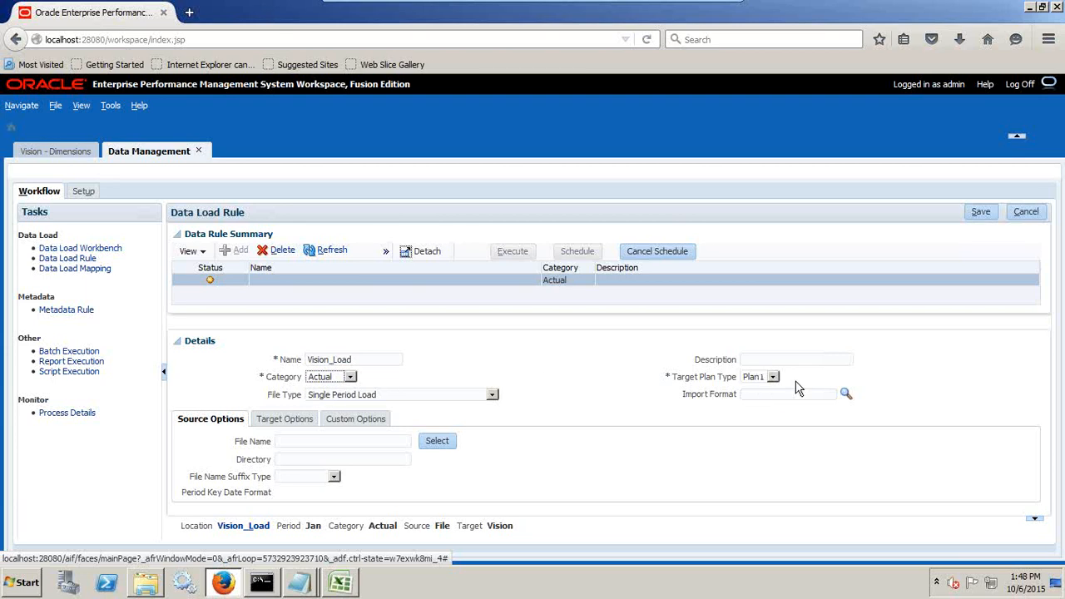
left_click(844, 394)
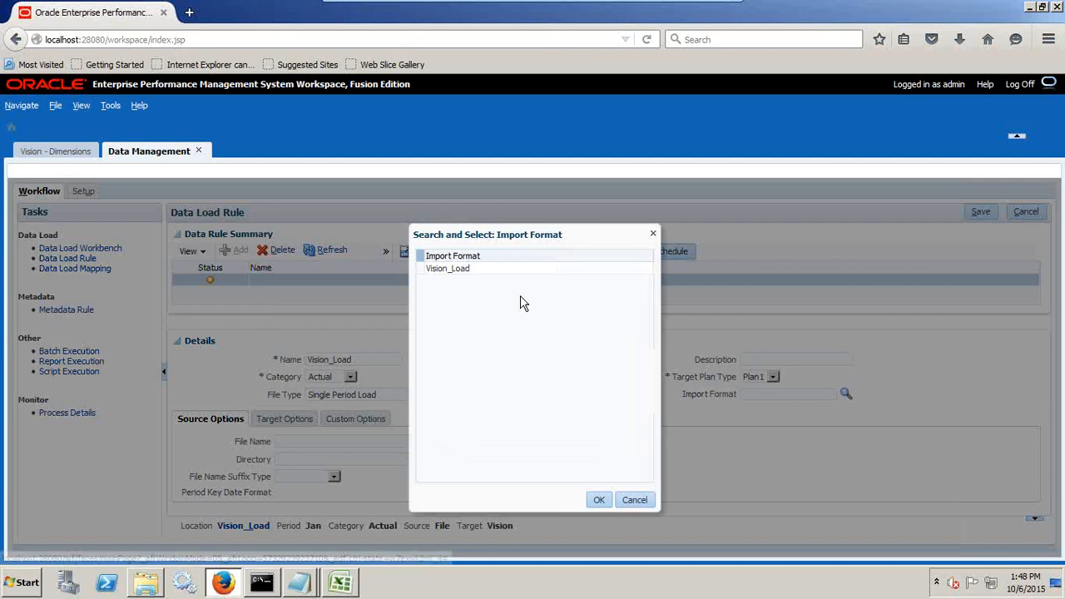
left_click(487, 269)
left_click(598, 500)
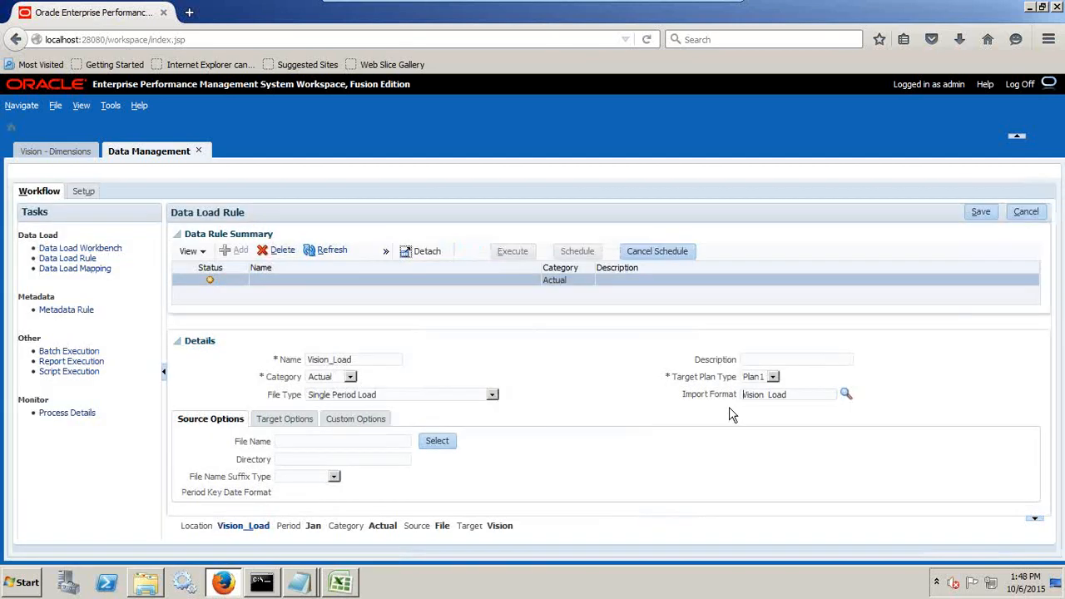
Assign PL_Load_Stripping_SourceID.txt as the source file of the Vision_Load rule and save the rule.
left_click(441, 441)
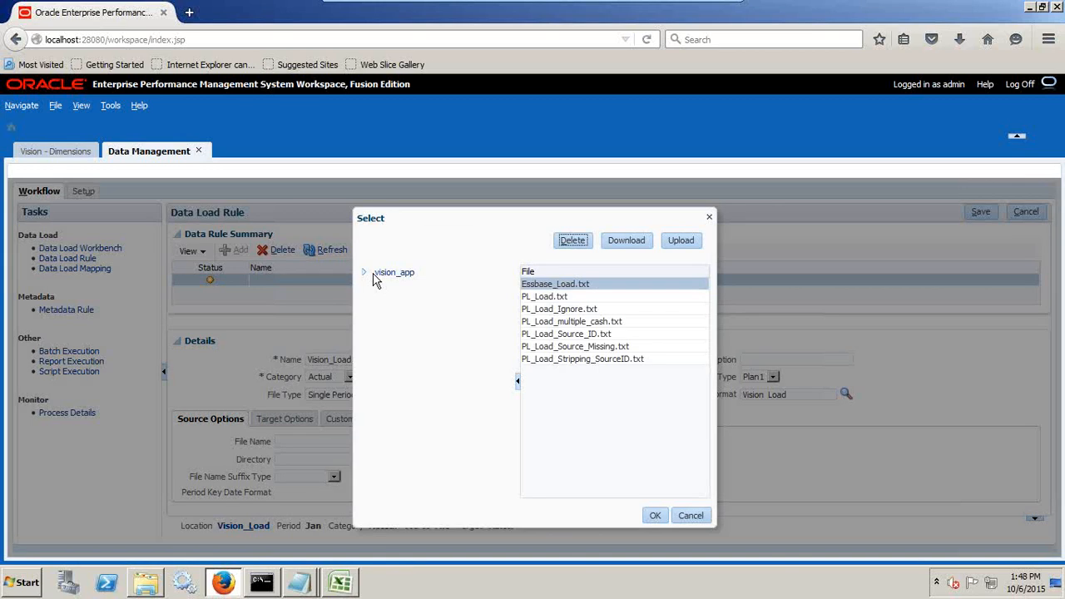
left_click(593, 356)
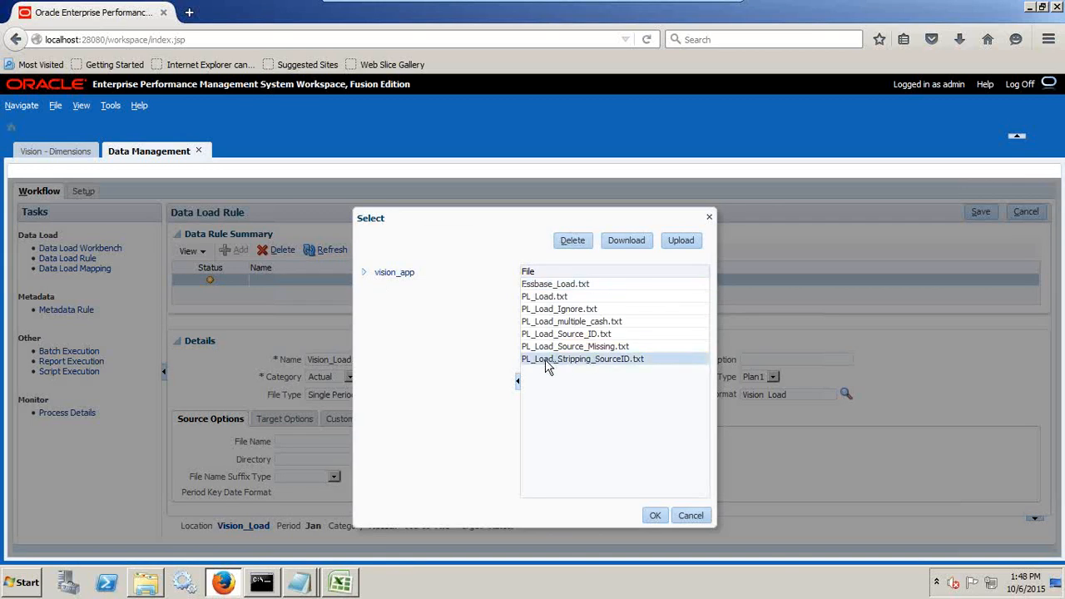
left_click(300, 583)
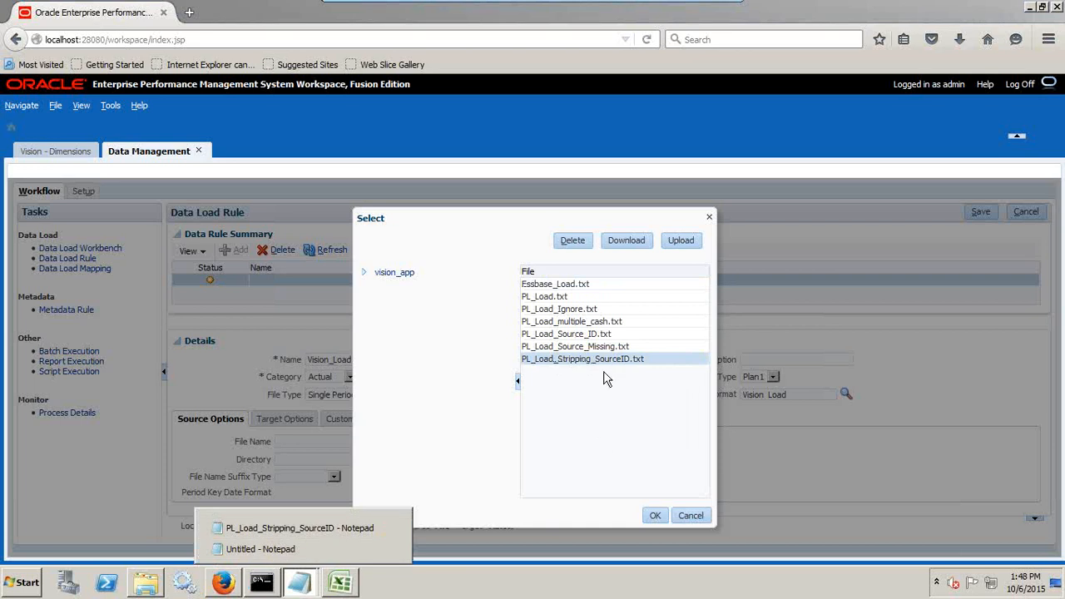
left_click(654, 516)
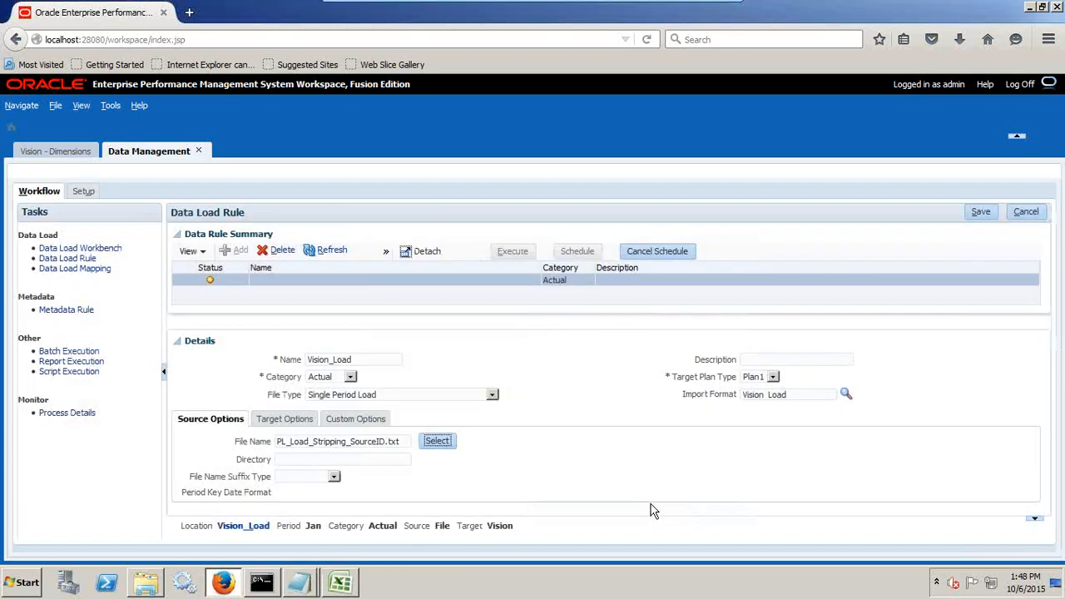
left_click(980, 213)
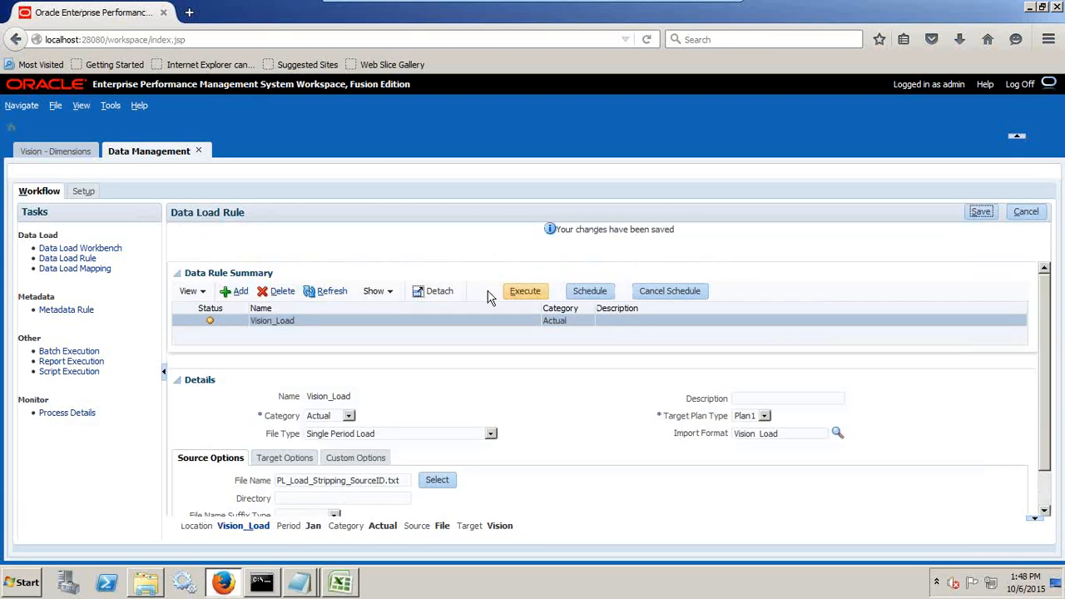
Execute the Vision_Load rule for Jan with Import from Source and Export to Target enabled, using import mode Replace and export mode Store Data.
left_click(522, 293)
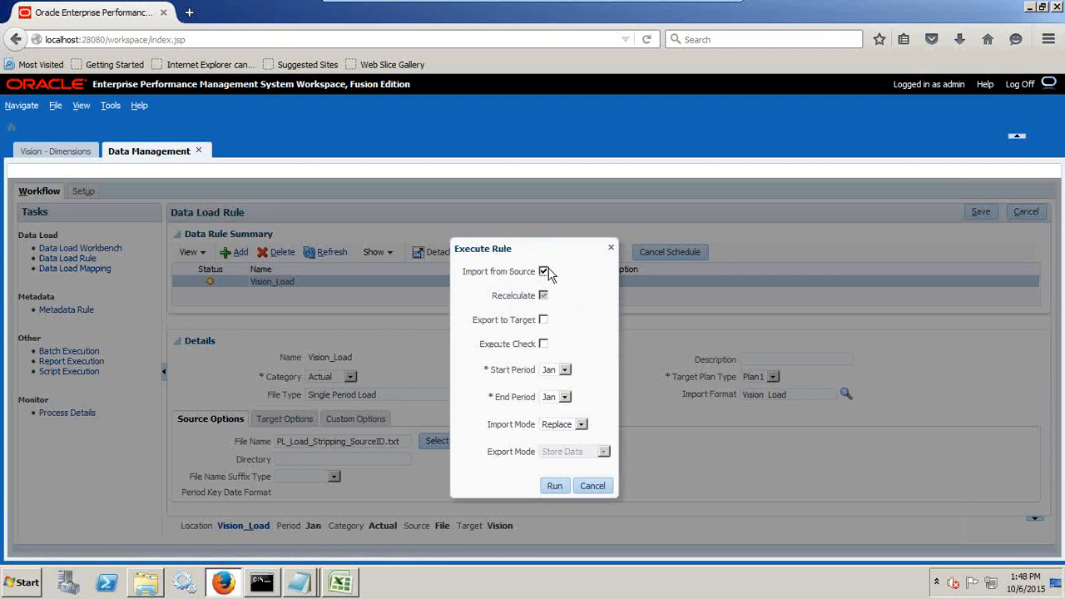
left_click(544, 321)
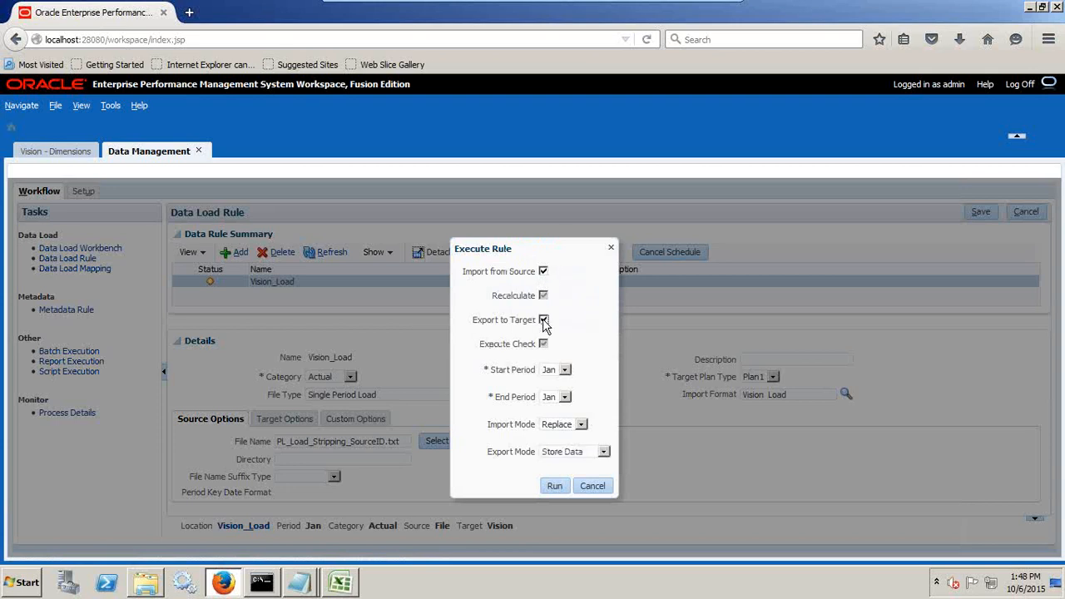
left_click(562, 431)
left_click(557, 446)
left_click(561, 430)
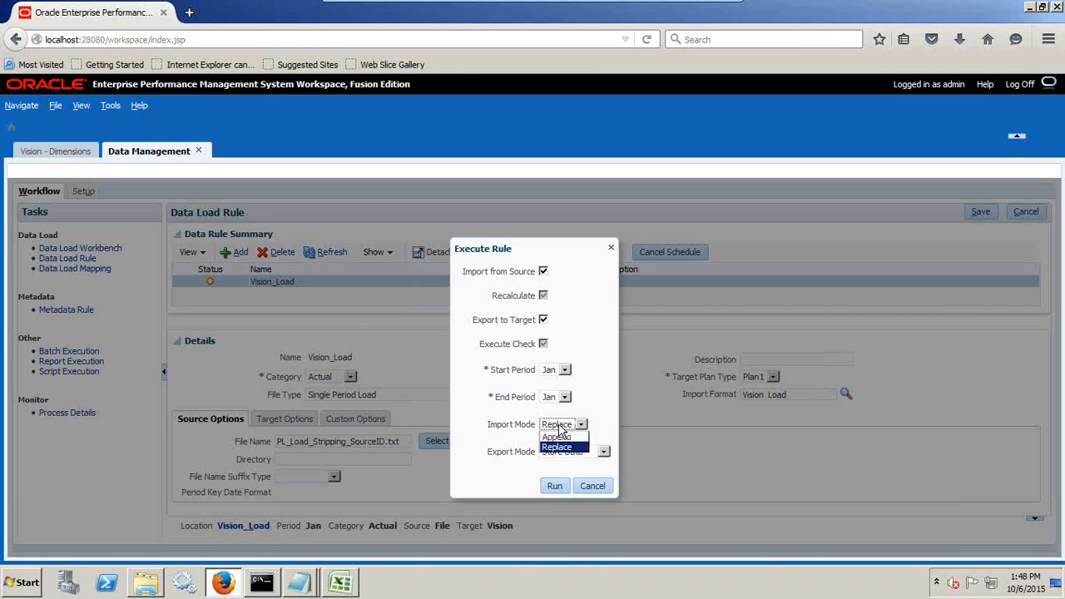
left_click(558, 447)
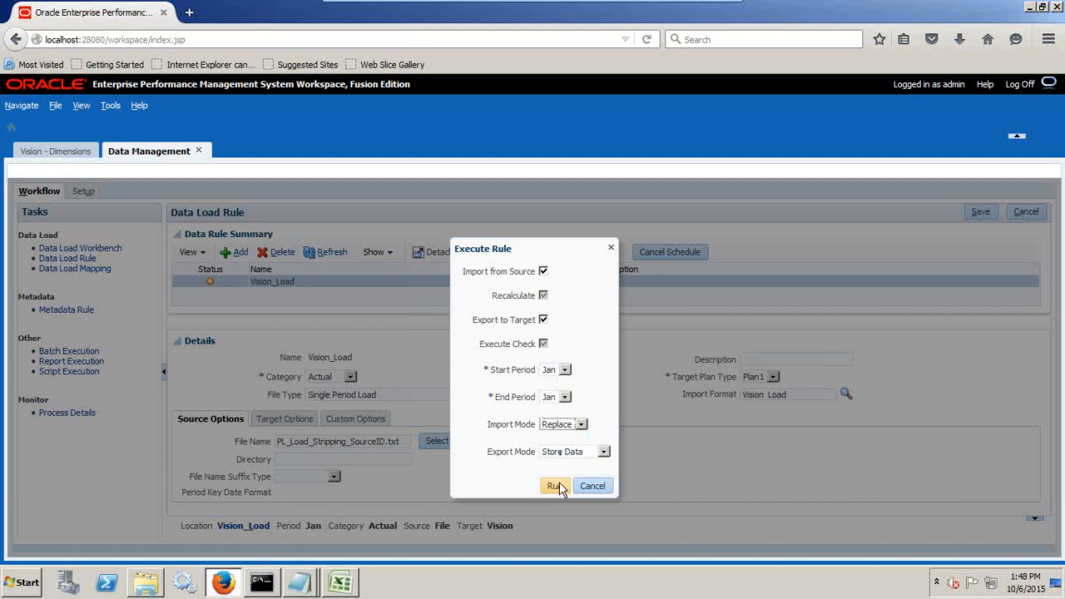
left_click(556, 487)
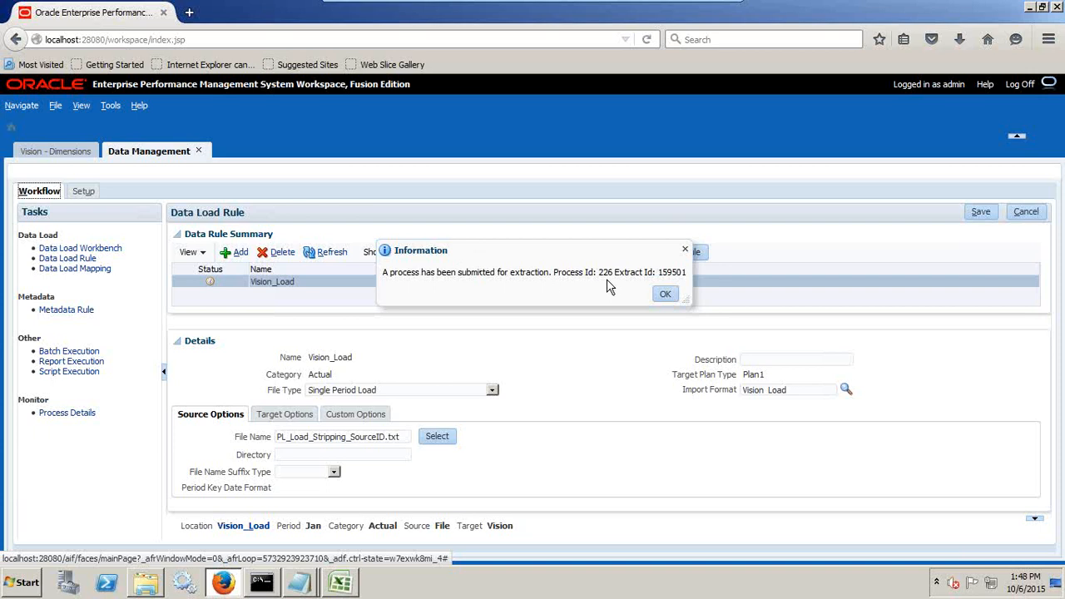
double_click(663, 273)
left_click(666, 293)
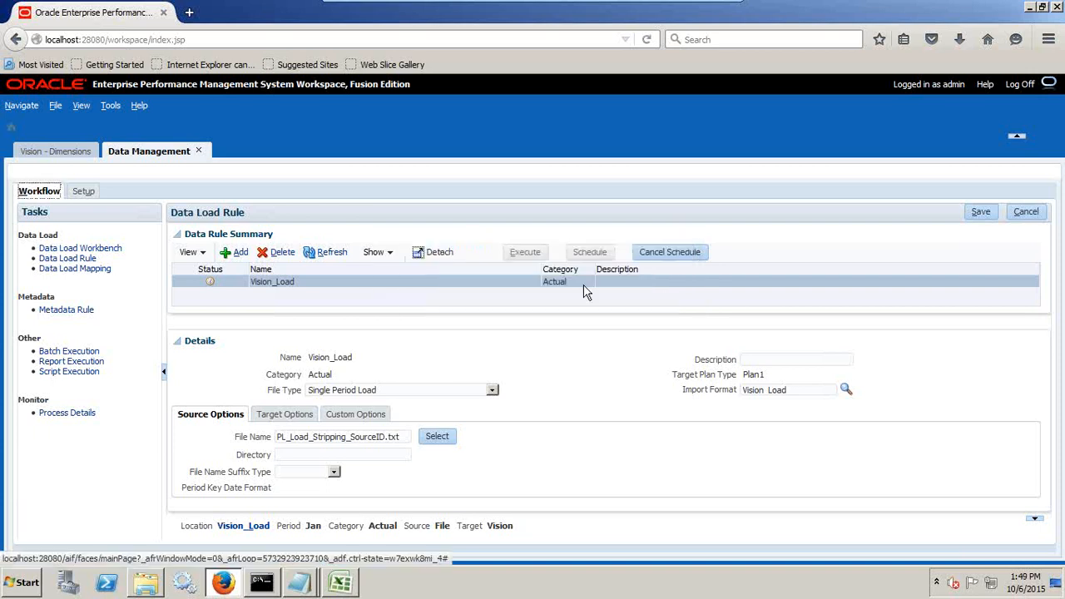
Refresh the Vision_Load rule's status and open the Data Load Workbench to examine the source and mapped account values.
left_click(329, 252)
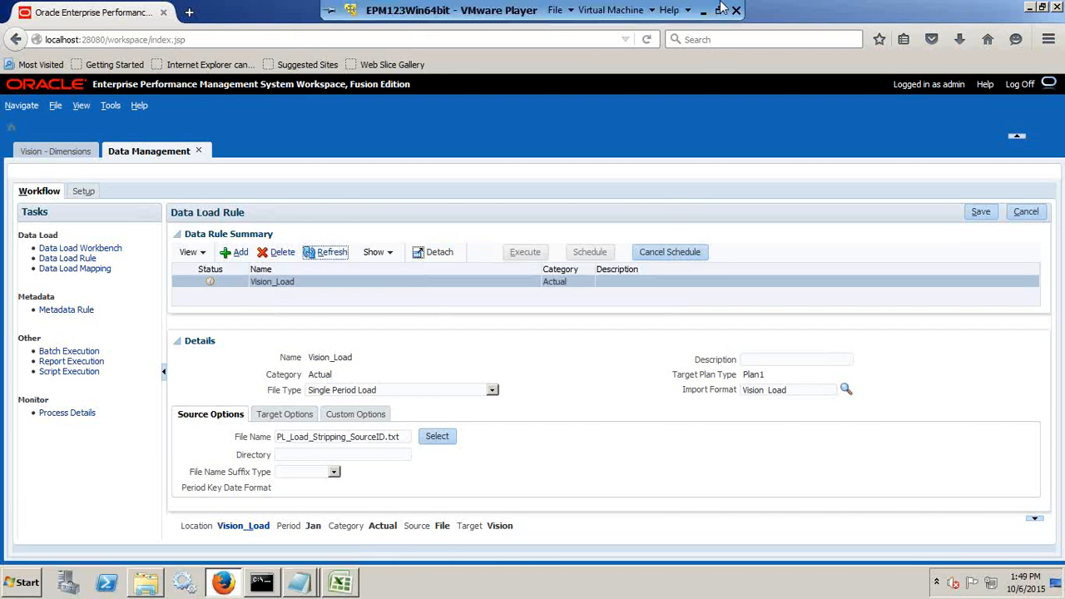
left_click(721, 10)
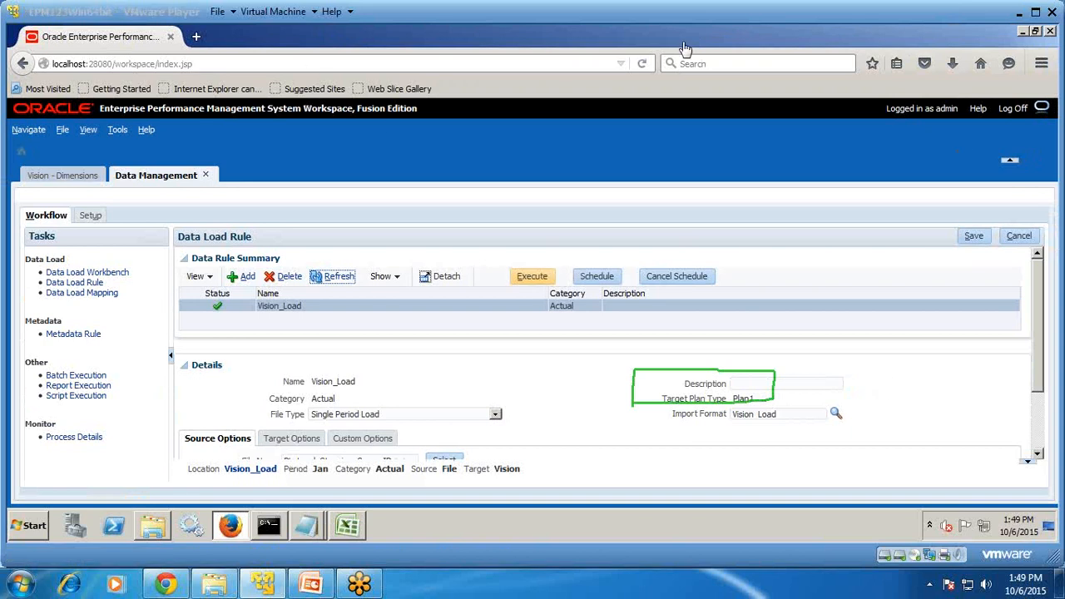
left_click(1035, 11)
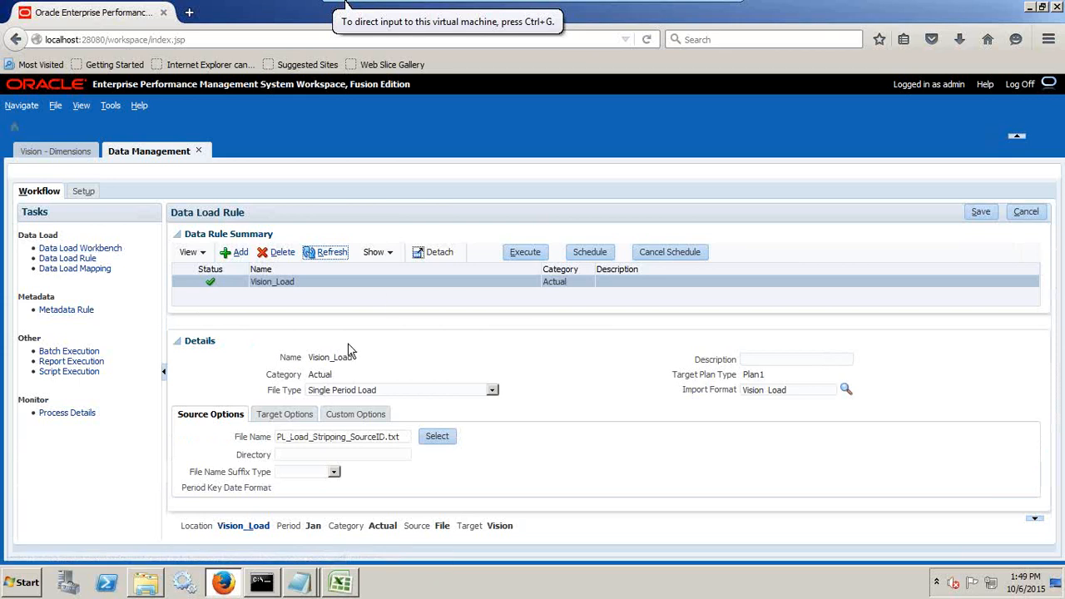
left_click(89, 248)
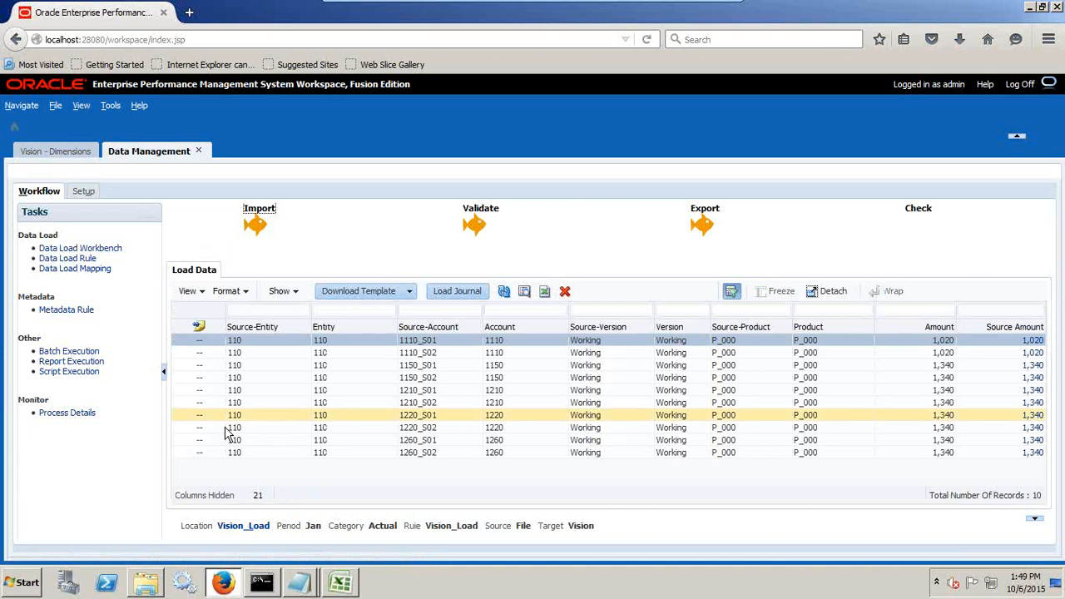
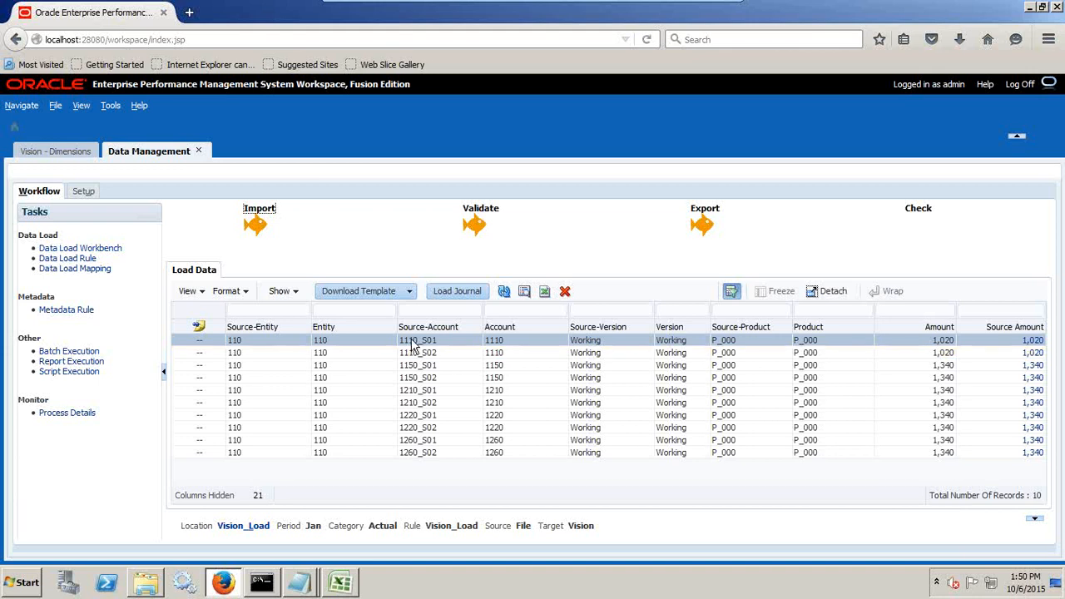
Check the 1110 source rows in the workbench, then switch to Excel and start an ad hoc analysis on Vision's Plan1 in Sheet2.
left_click_drag(411, 341, 413, 352)
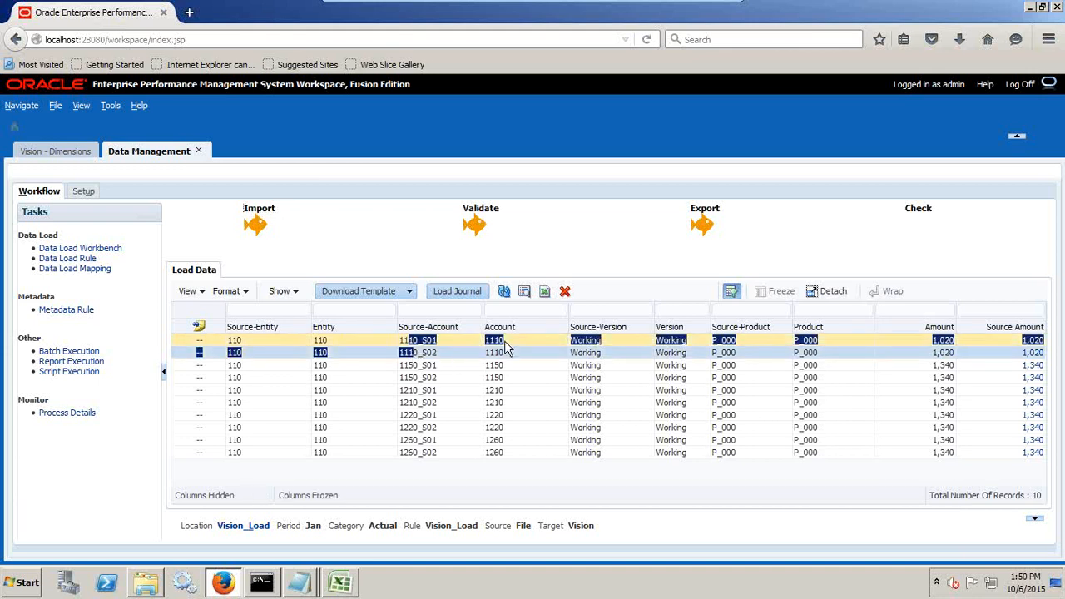
left_click(966, 352)
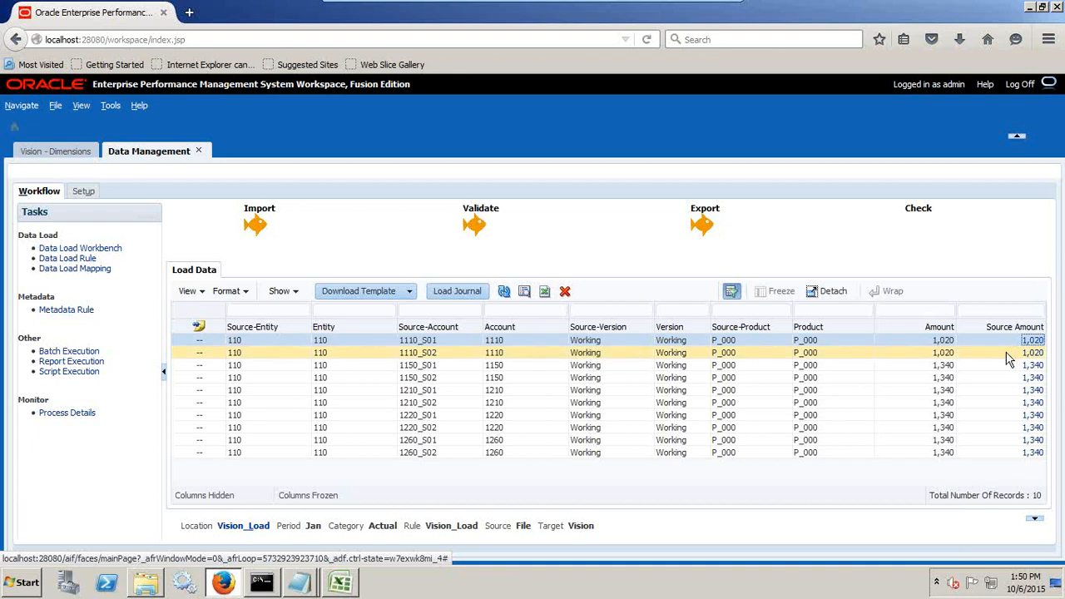
left_click(354, 589)
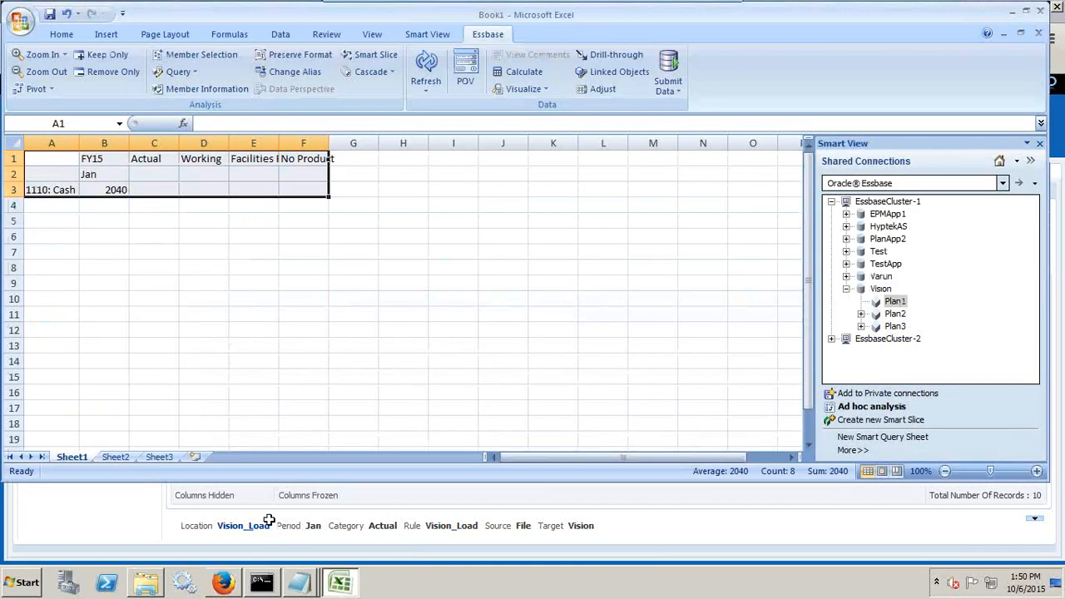
left_click(108, 463)
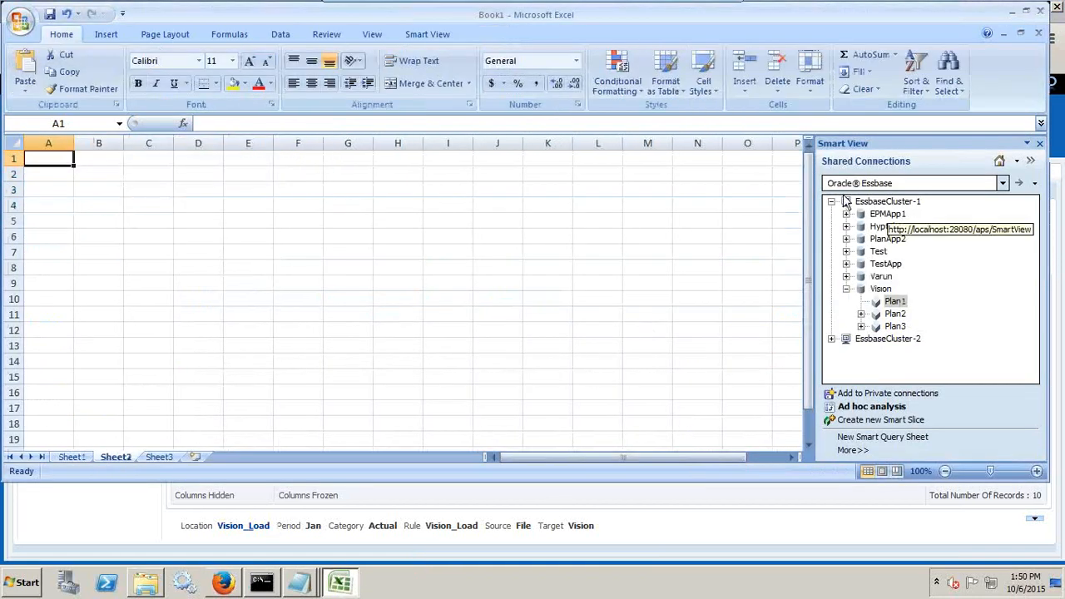
right_click(897, 303)
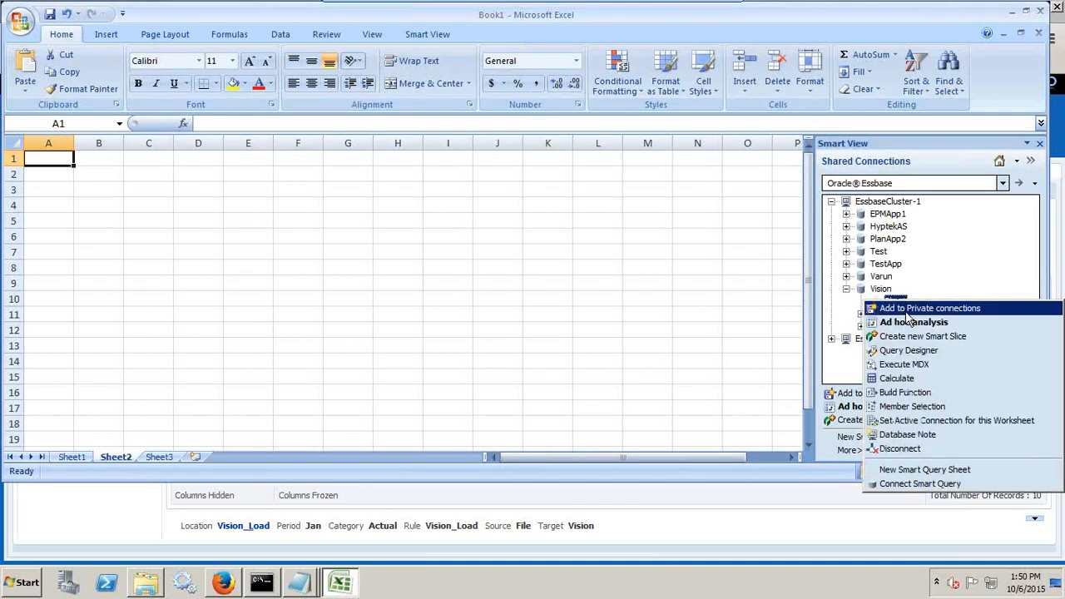
left_click(907, 325)
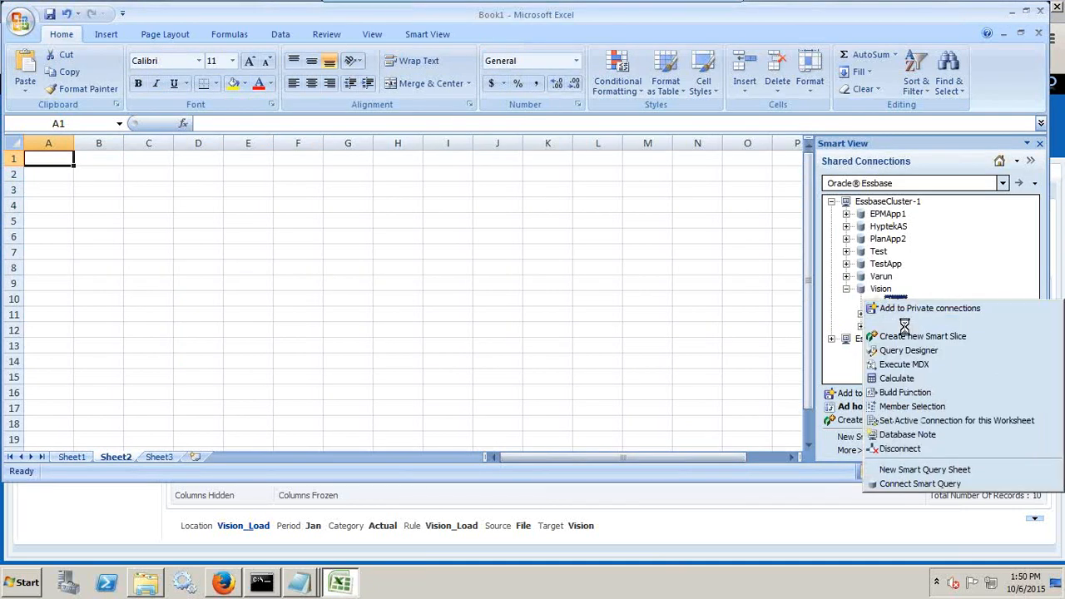
key("alt+Tab")
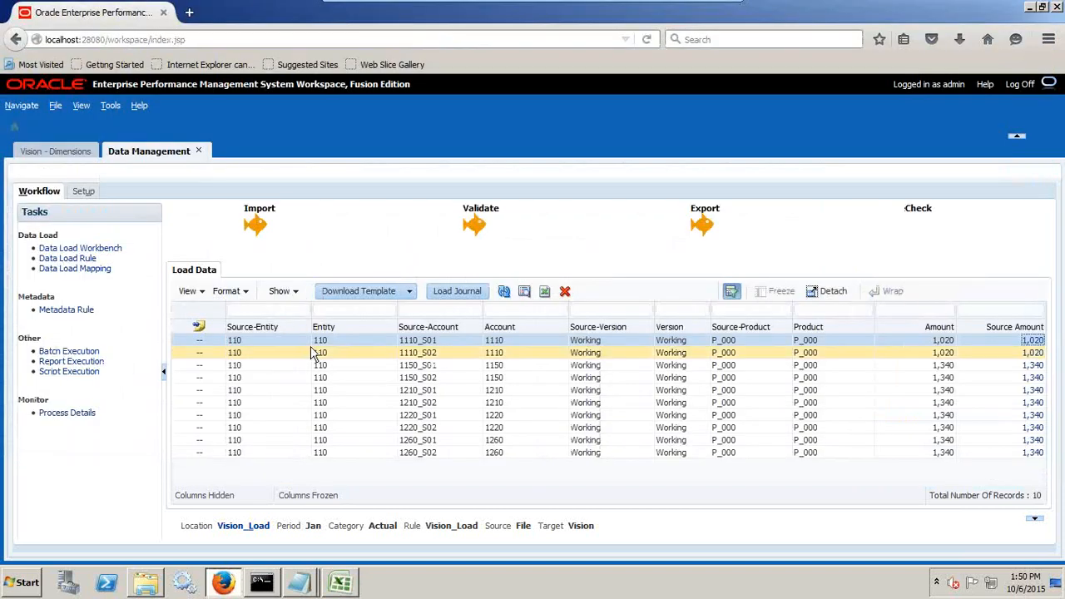
key("alt+Tab")
Set the ad hoc grid's year member in B1 to Fy15 and its period member in B2 to Jan.
left_click(103, 160)
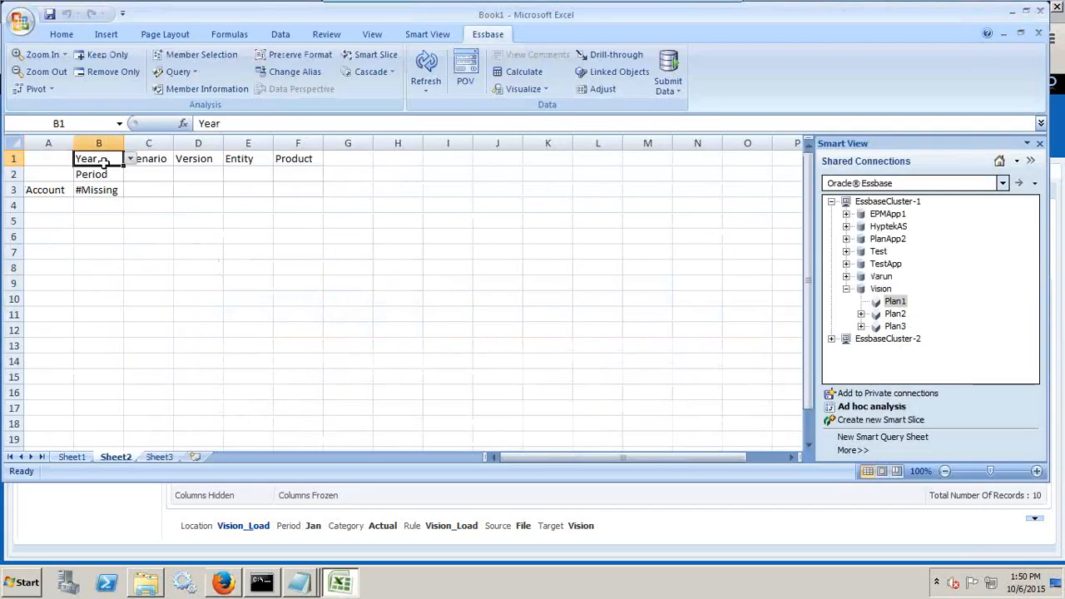
type("'Fy15")
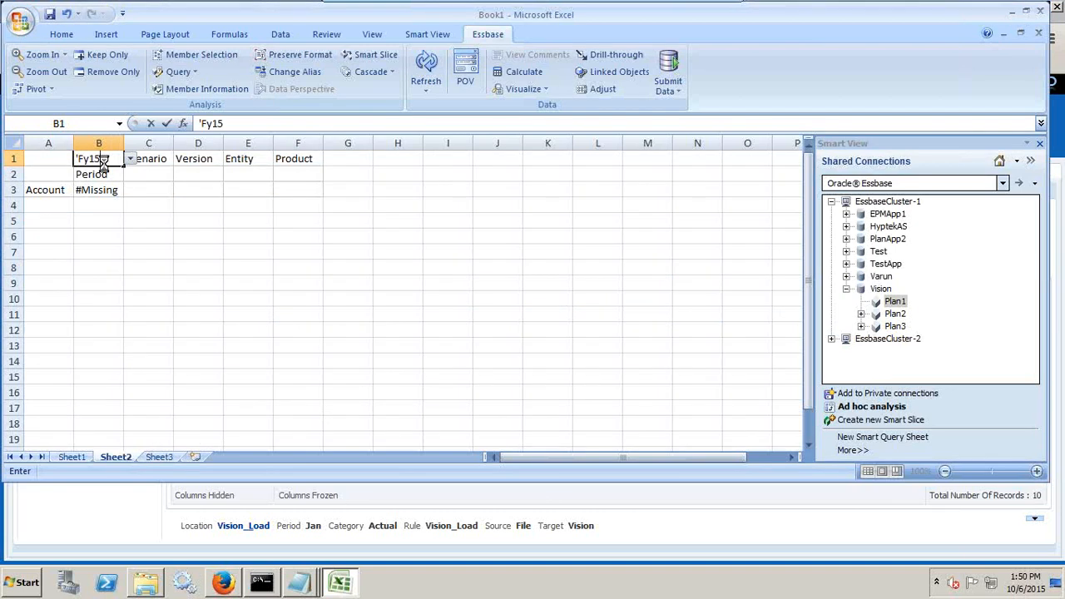
key("Return")
type("'Jan")
key("Return")
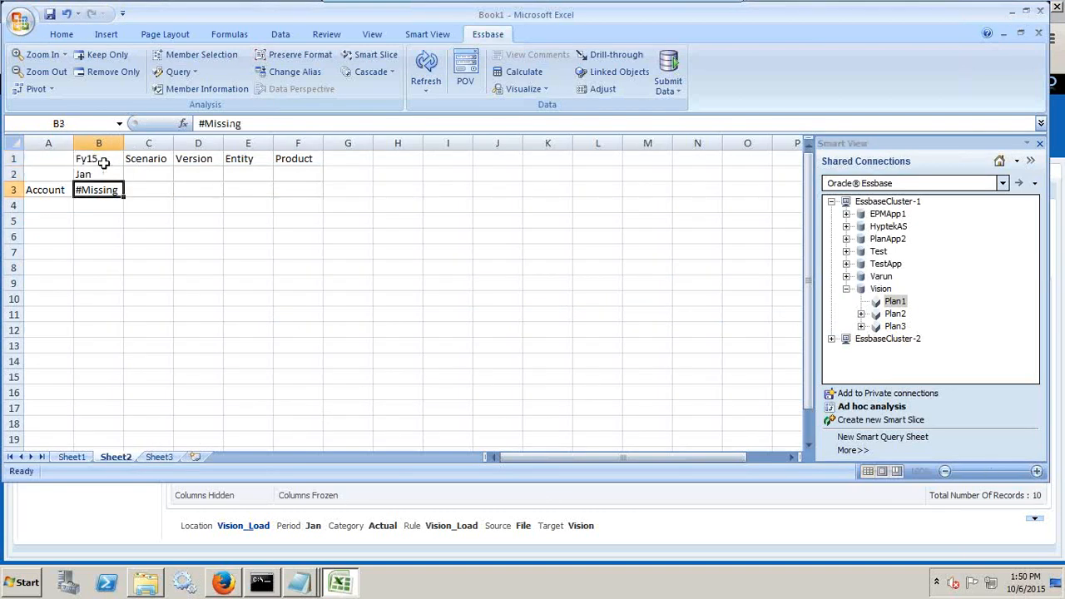
Check the load category in Data Management and set the account member in A3 of the Excel grid to 1110.
key("alt+Tab")
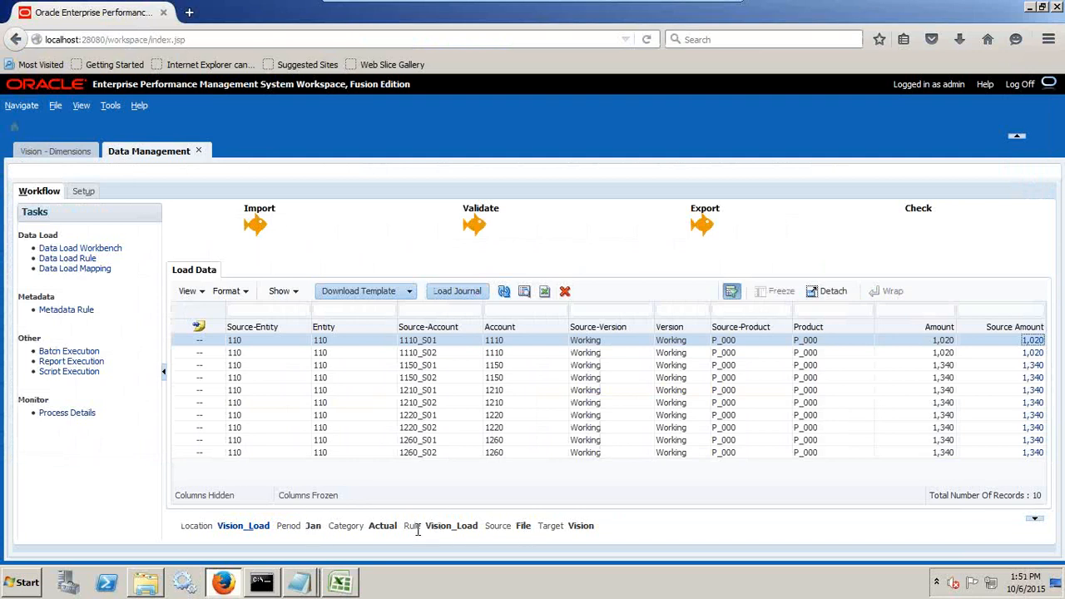
double_click(376, 525)
key("alt+Tab")
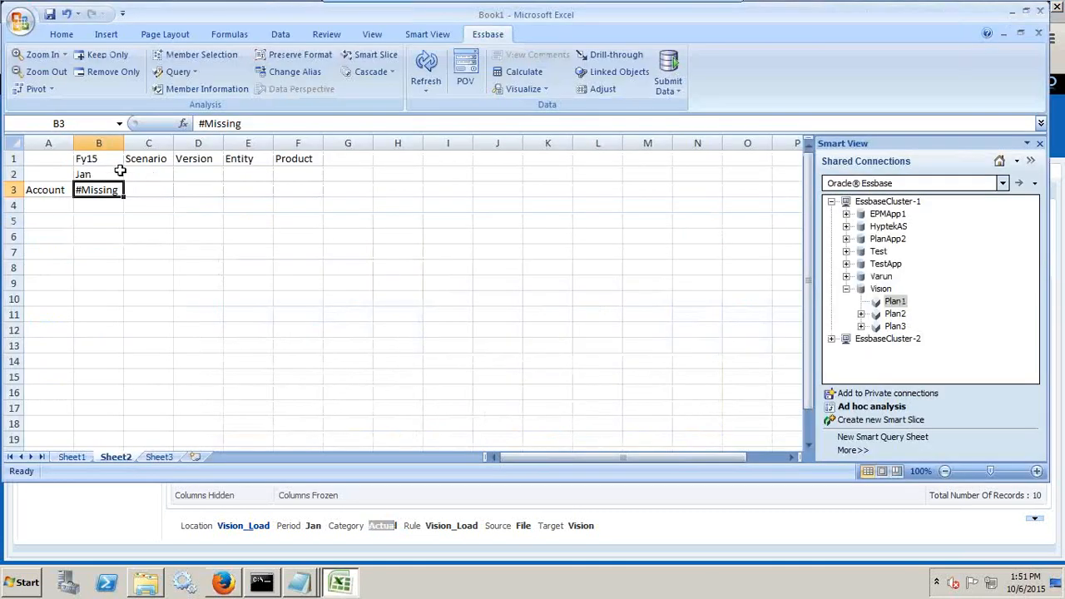
left_click(61, 191)
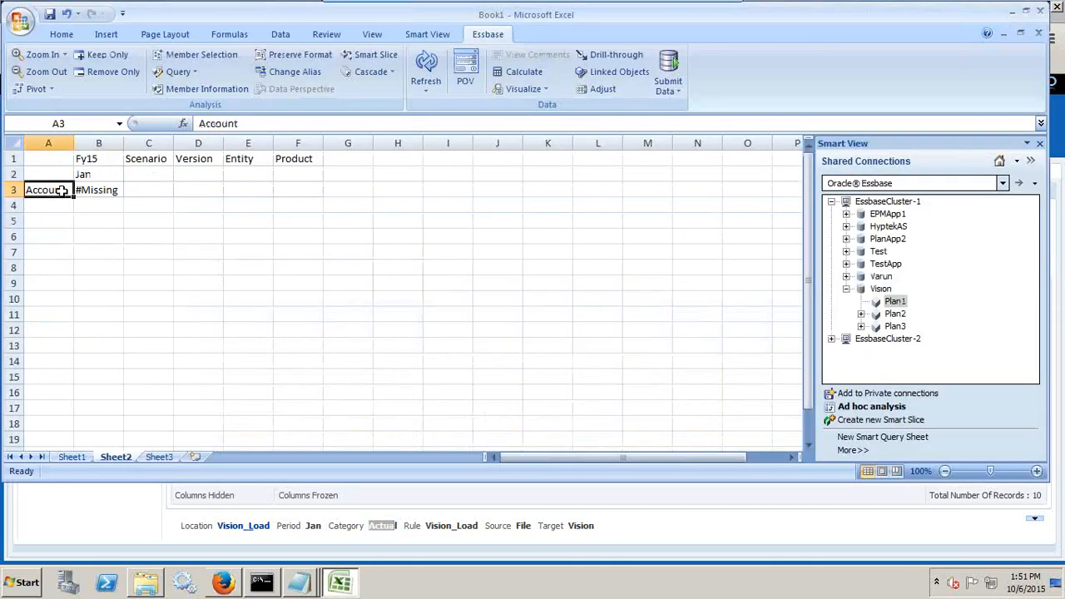
type("'1110")
key("Return")
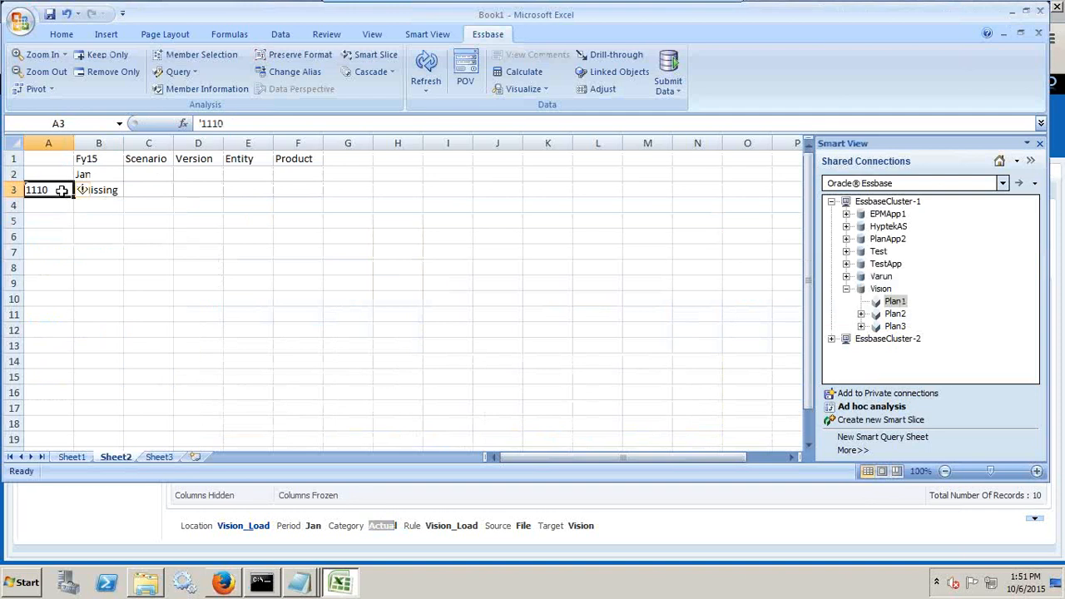
Set the grid's scenario member in C1 to Actual and its version member in D1 to Working.
key("Up")
key("Up")
key("Right")
key("Right")
type("'")
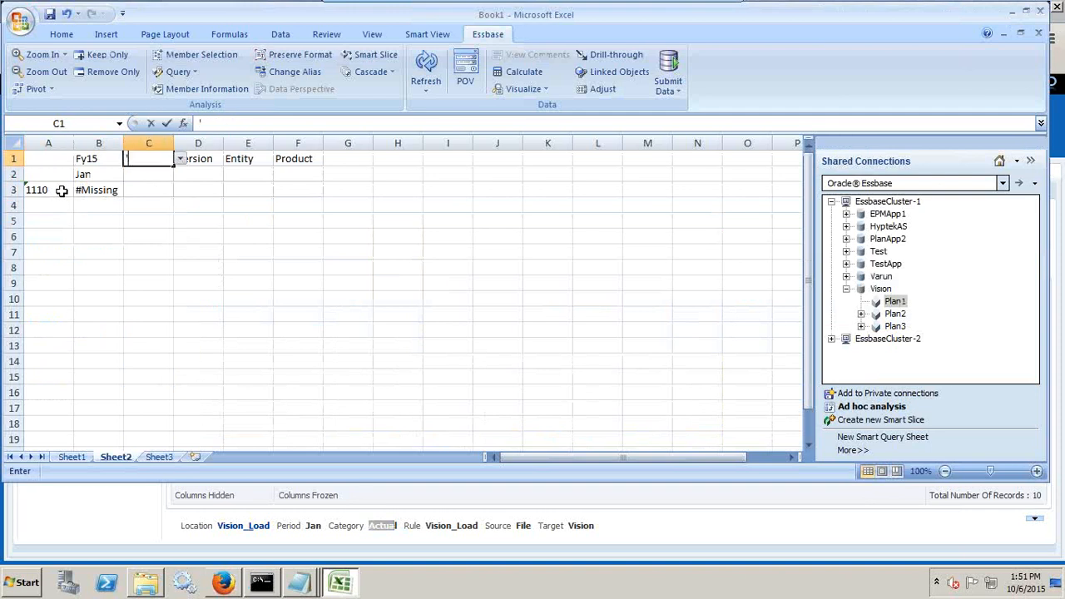
type("Actual")
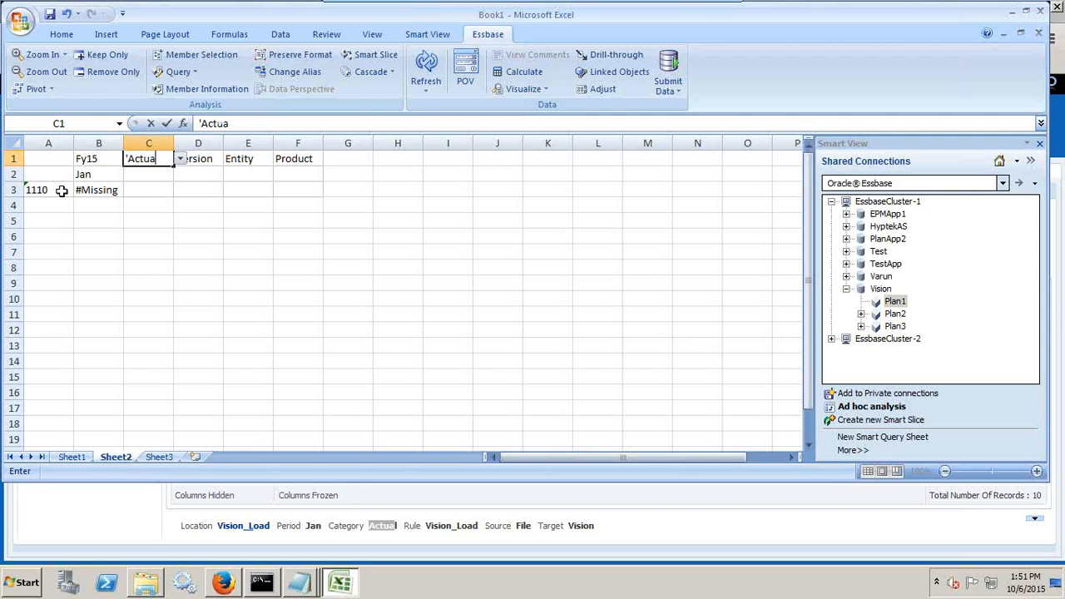
key("Return")
key("Up")
key("Right")
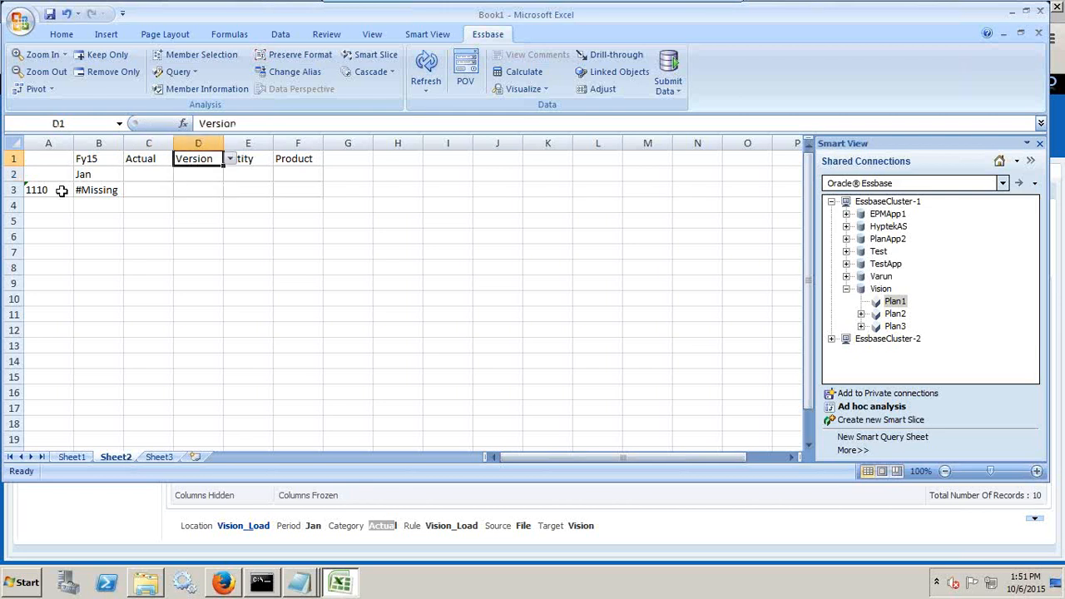
type("Working")
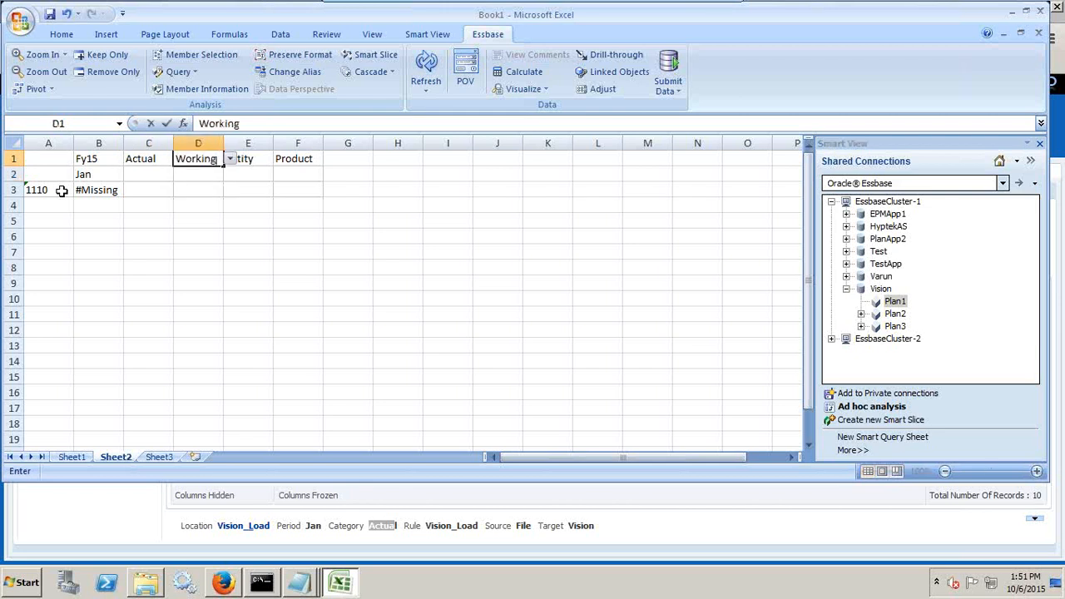
key("Return")
Check the mapped version in Data Management, then set the grid's entity member to 110 and product member to P_000.
key("alt+Tab")
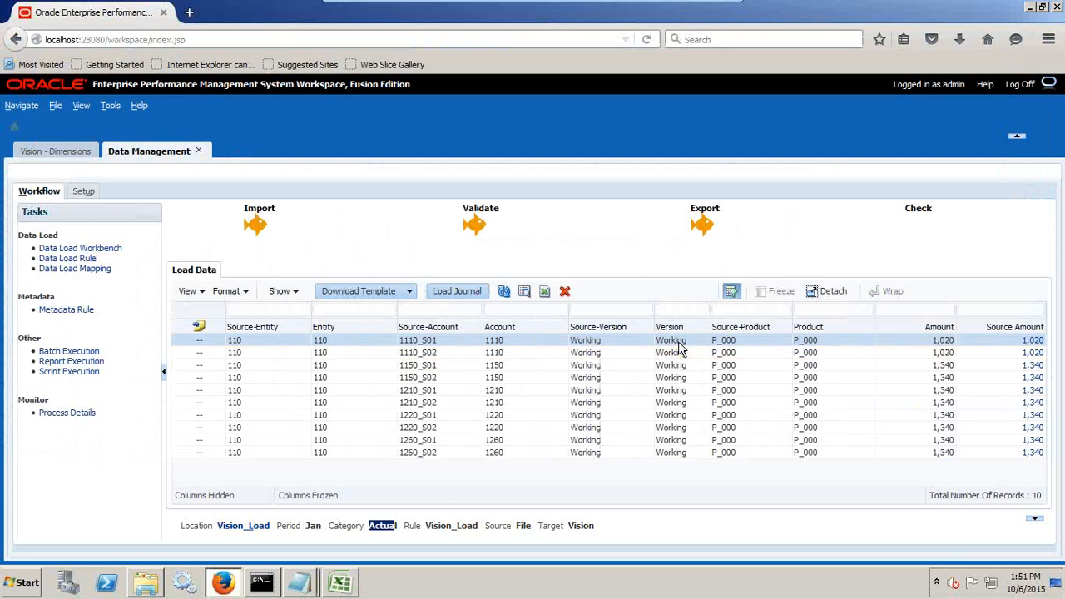
key("alt+Tab")
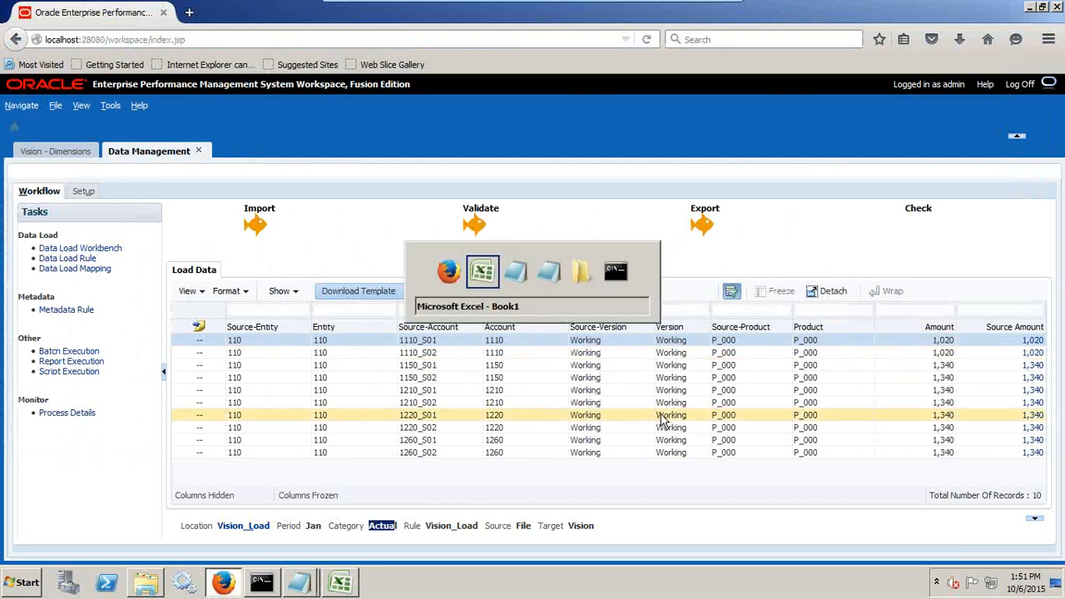
left_click(251, 157)
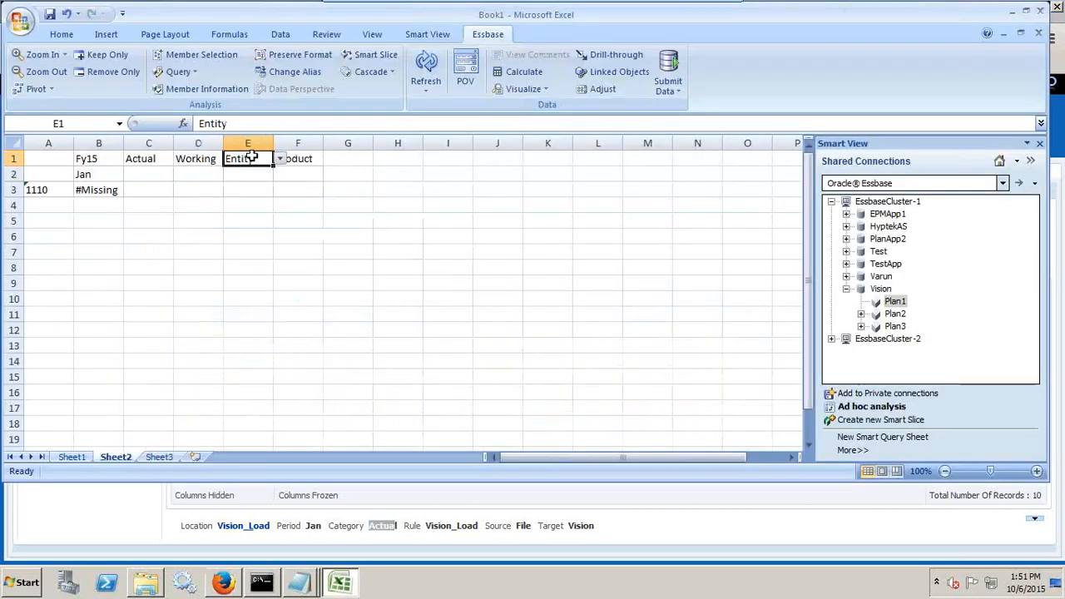
type("110")
key("Return")
key("Up")
key("Right")
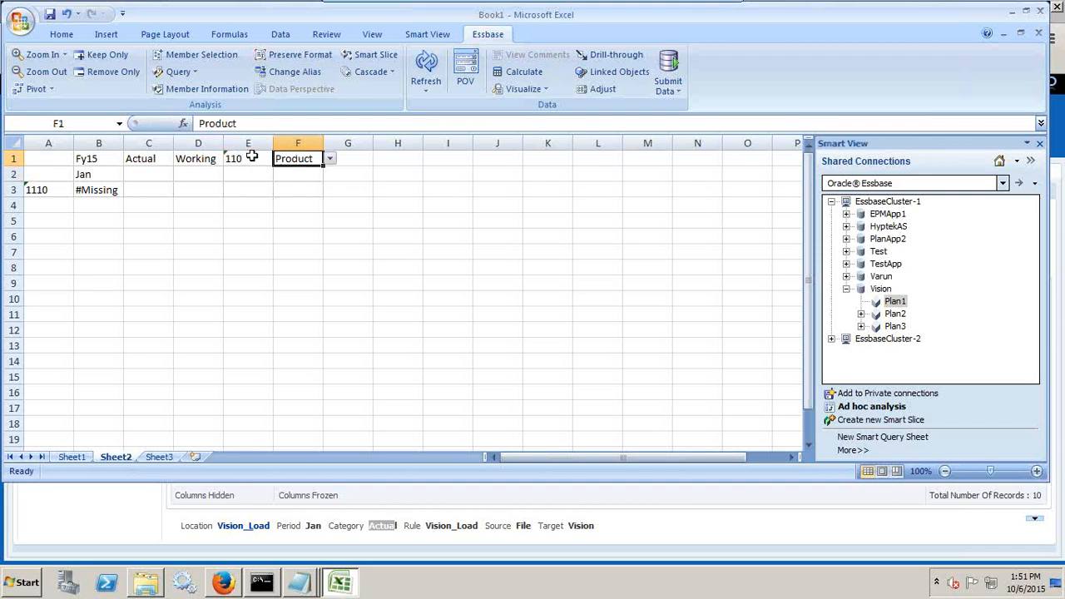
type("'P_000")
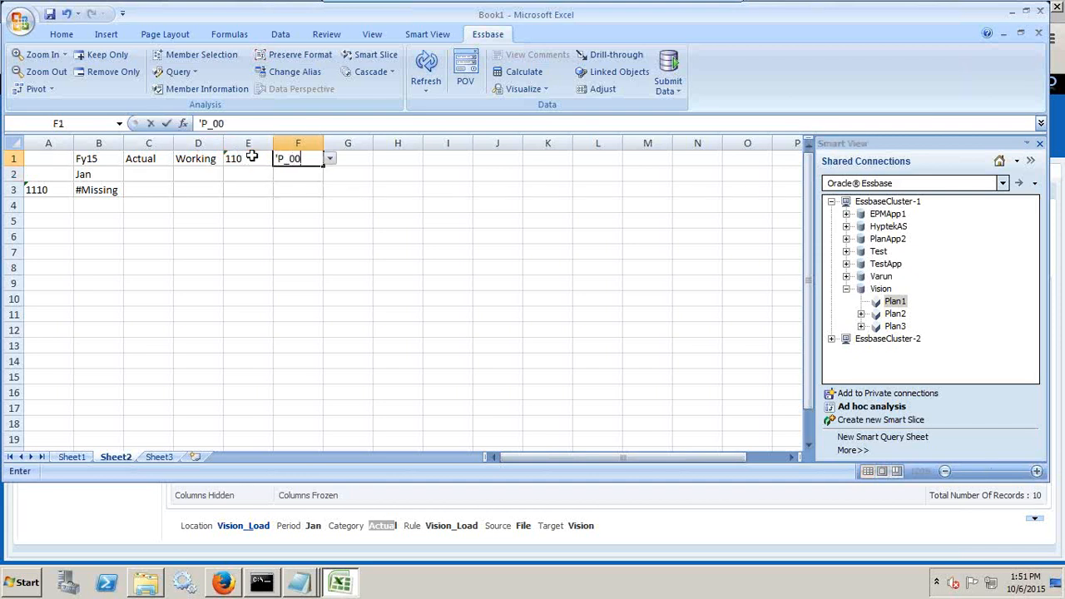
key("Return")
Check the product code against the workbench, refresh the ad hoc grid in Excel, and widen column A.
key("alt+Tab")
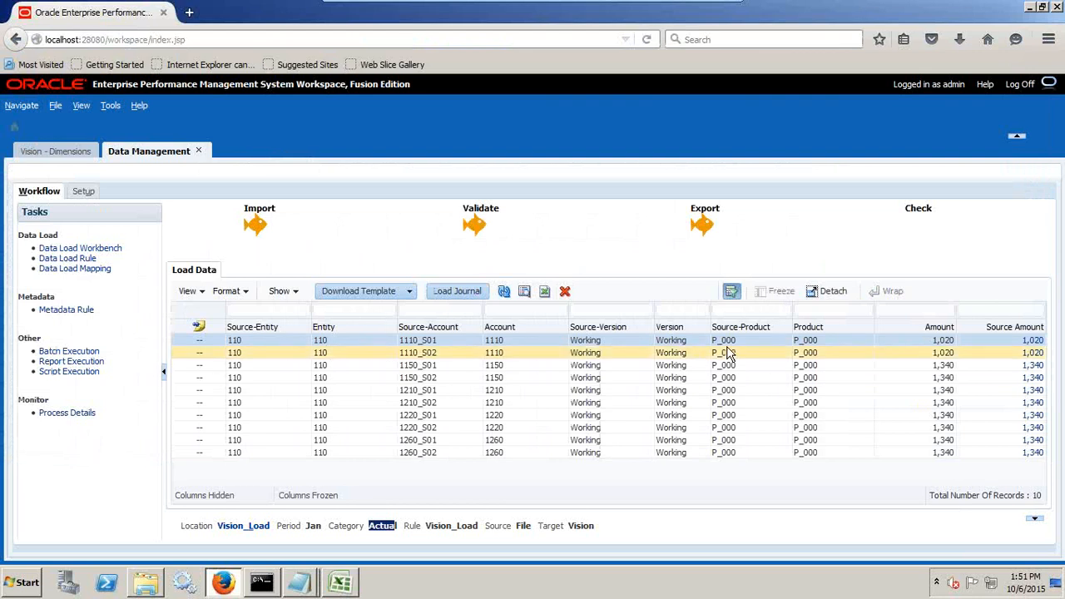
key("alt+Tab")
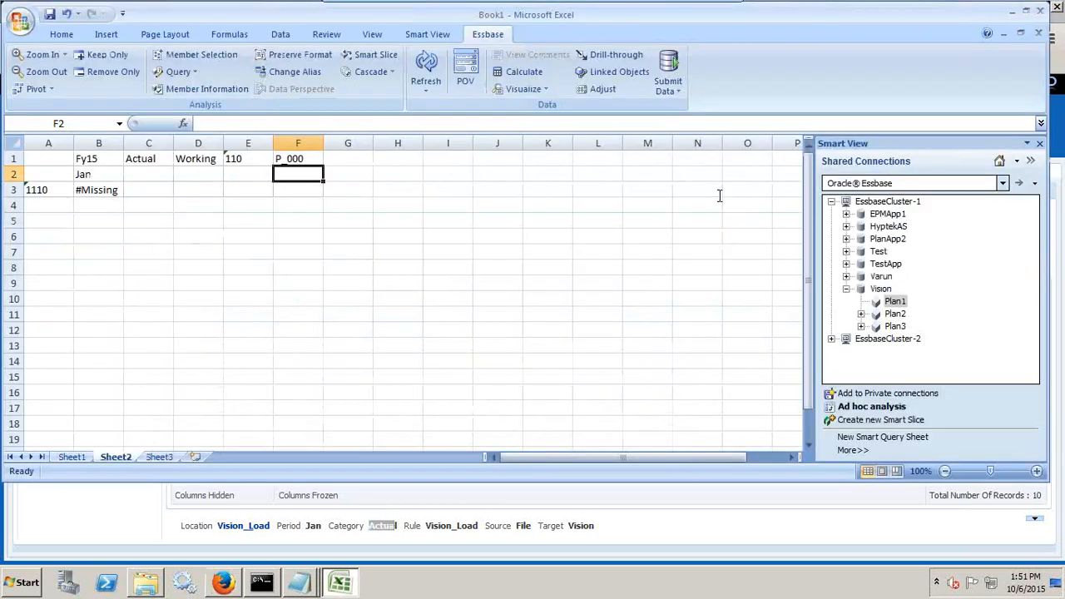
left_click(426, 68)
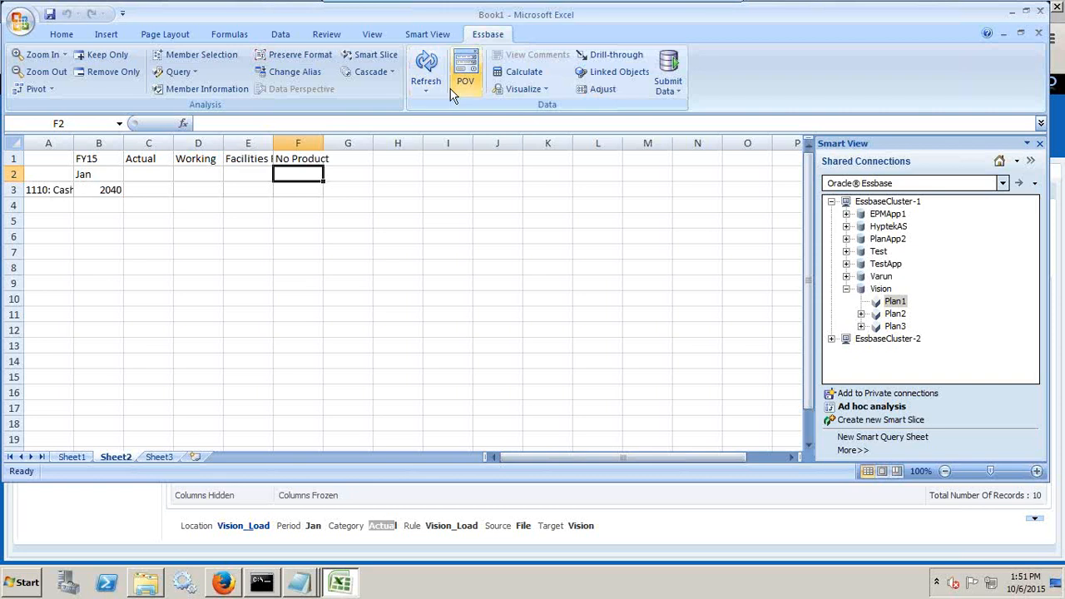
left_click(120, 184)
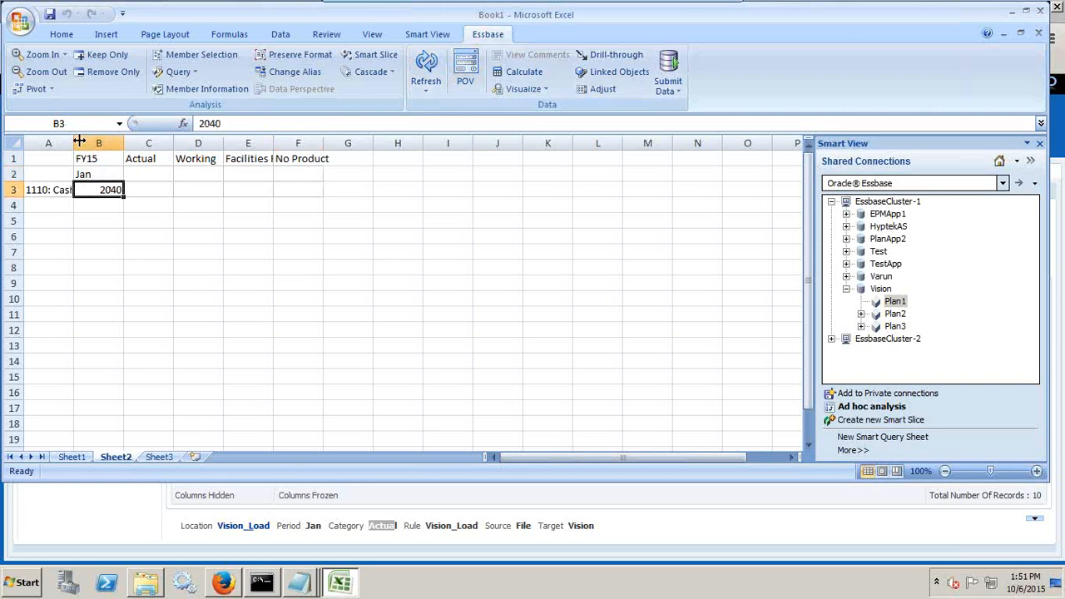
left_click_drag(78, 143, 119, 148)
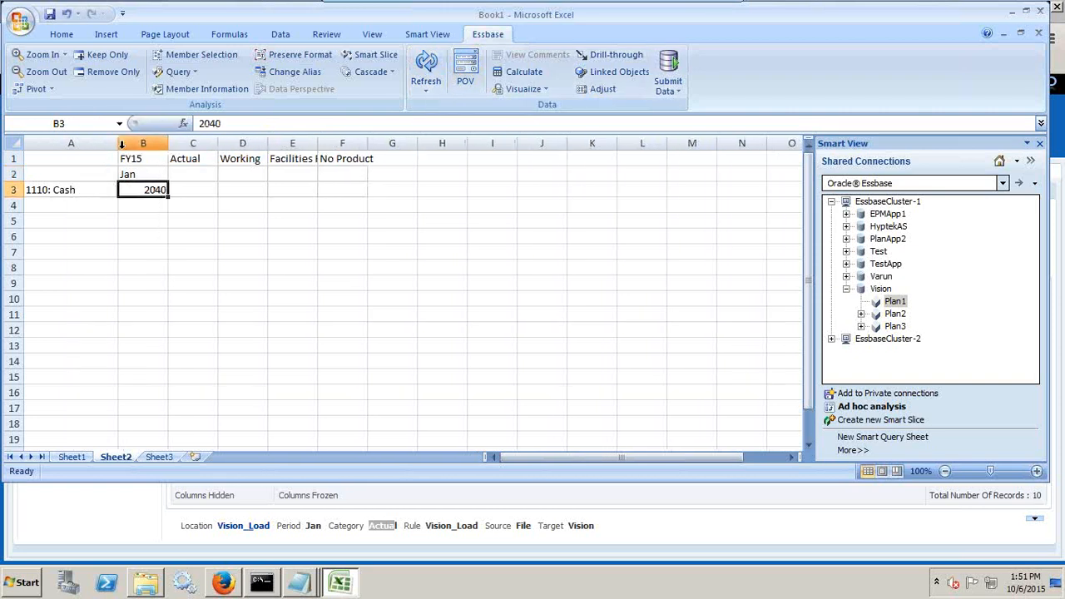
Bring up PL_Load_Stripping_SourceID in Notepad below the grid data and compare its two 1110 source rows with the retrieved value.
left_click(301, 580)
left_click(300, 527)
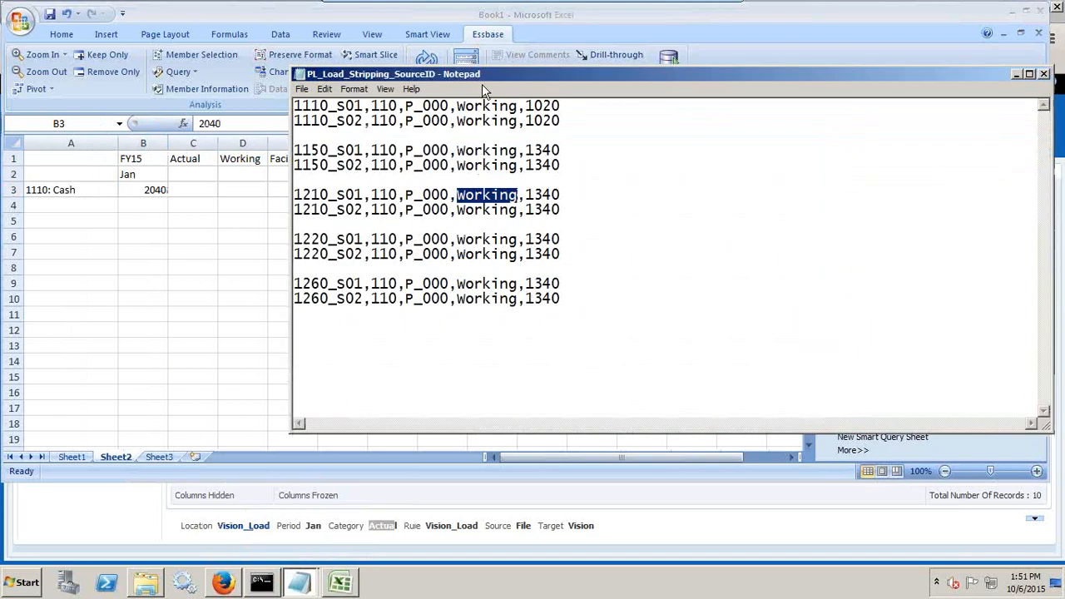
left_click_drag(408, 165, 218, 237)
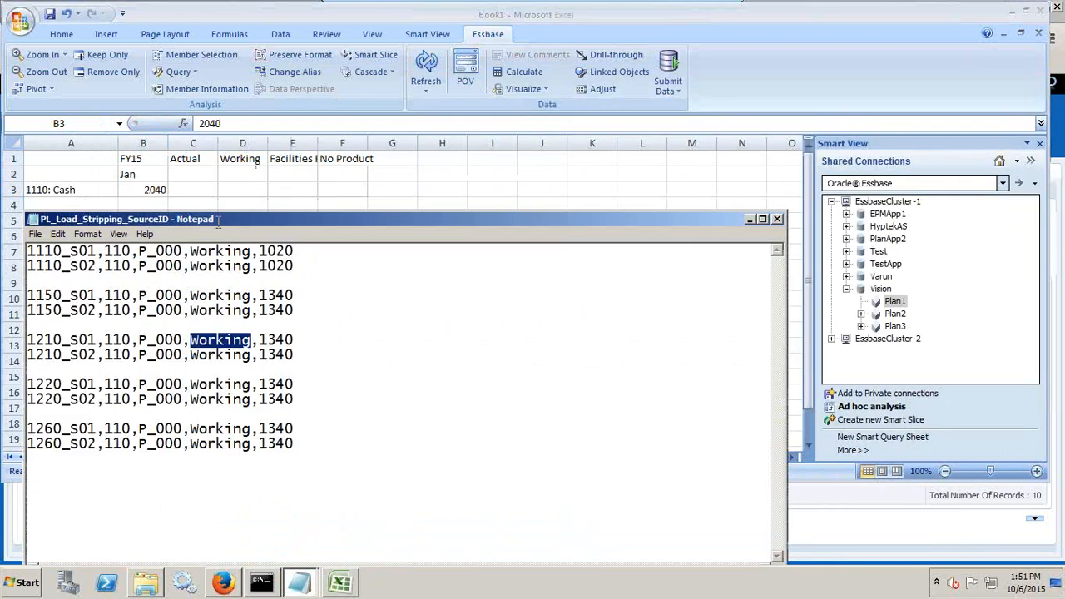
left_click_drag(312, 267, 3, 249)
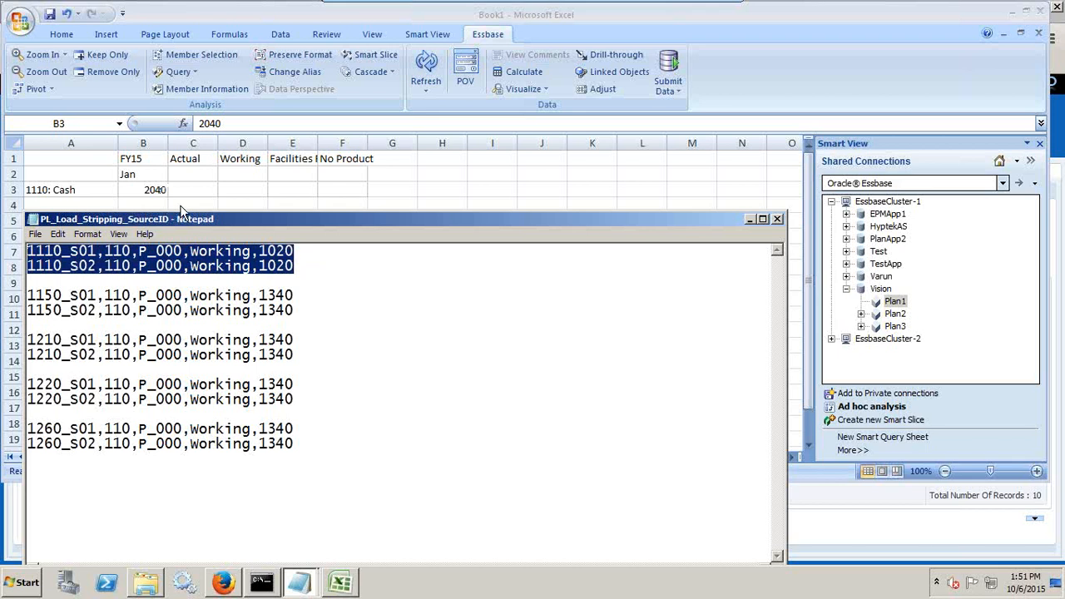
Zoom out from the 1110: Cash account in the Excel grid to show its sibling and parent accounts, and widen column A.
left_click(100, 190)
right_click(93, 189)
right_click(93, 189)
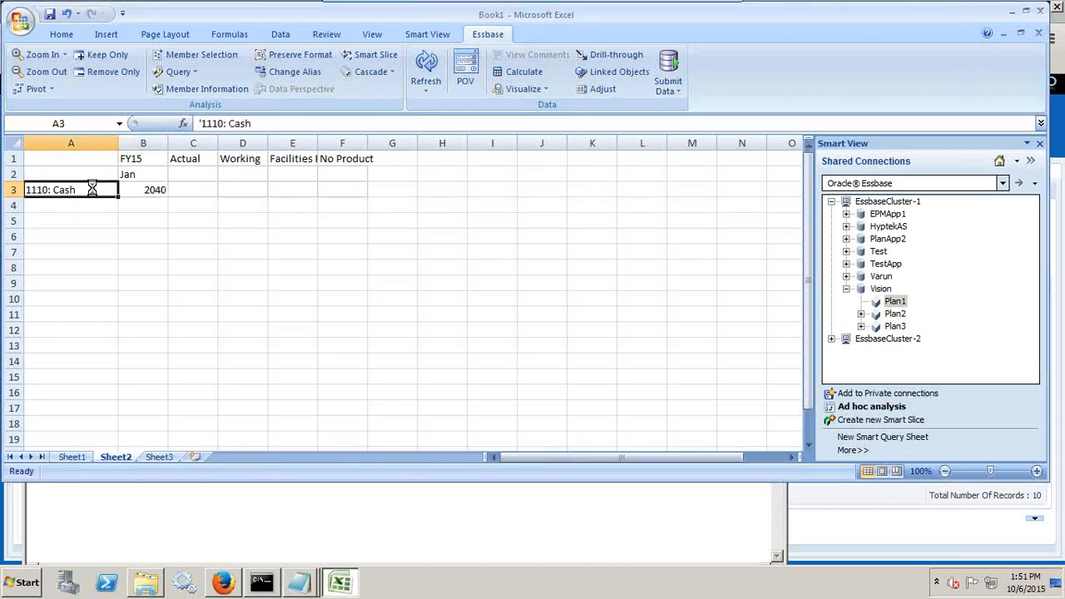
double_click(93, 189)
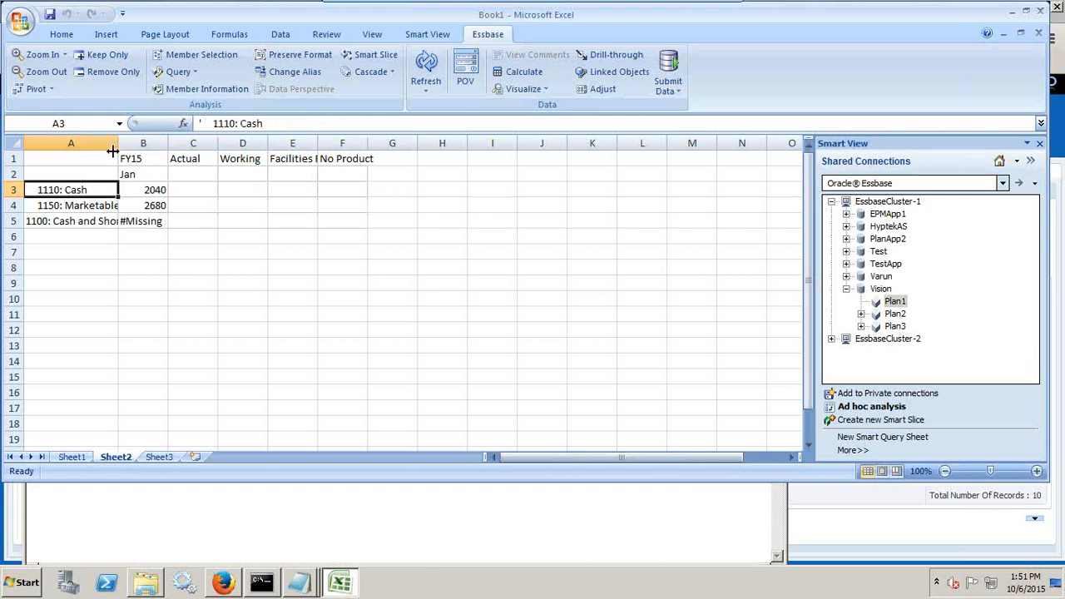
left_click_drag(118, 151, 130, 148)
Examine the _S01 suffix of the 1150 account in the Notepad source file.
key("alt+Tab")
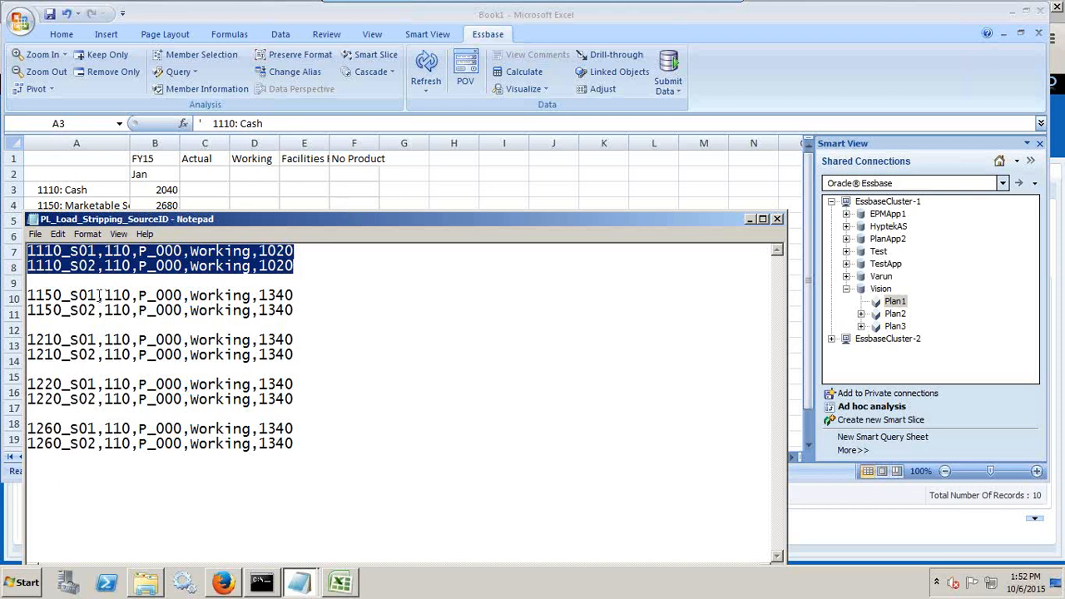
left_click_drag(98, 296, 65, 297)
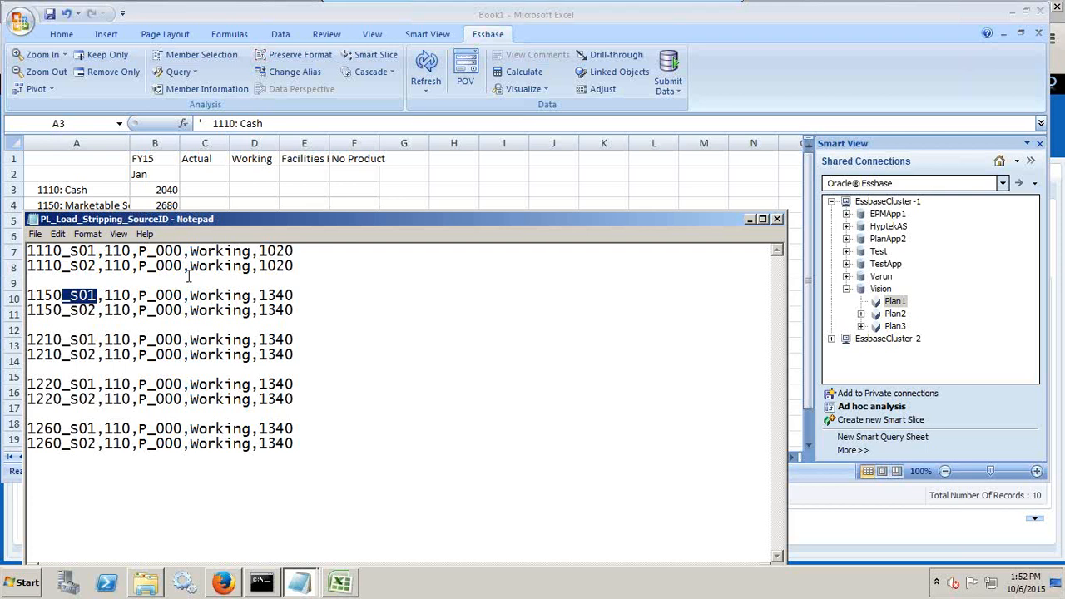
left_click(34, 295)
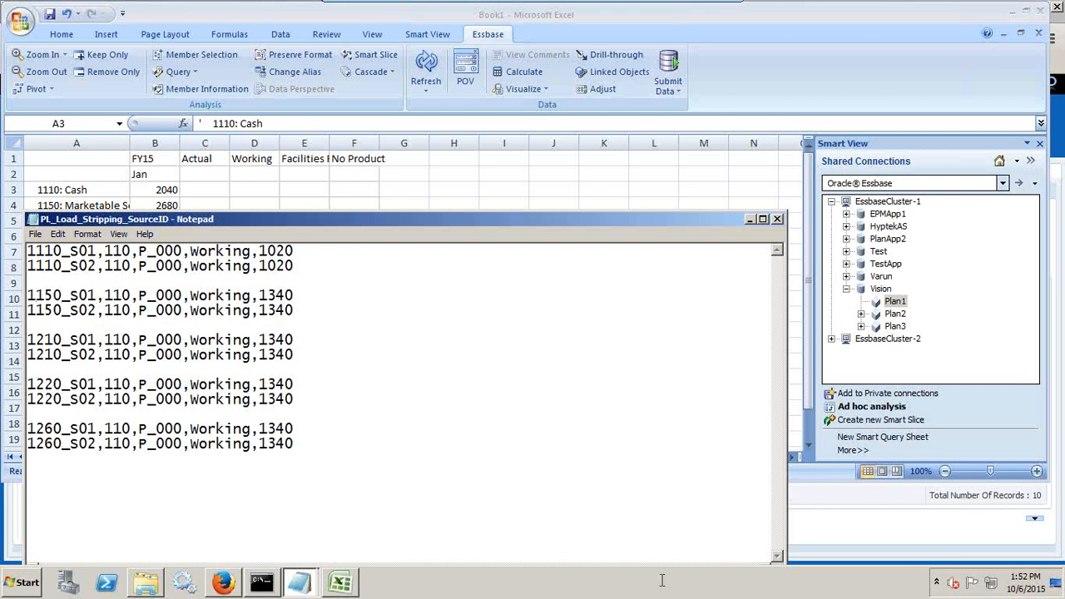
Switch to the PowerPoint presentation, clear the green marking around "(Stripping Mapping)", and go to the last slide.
left_click(703, 12)
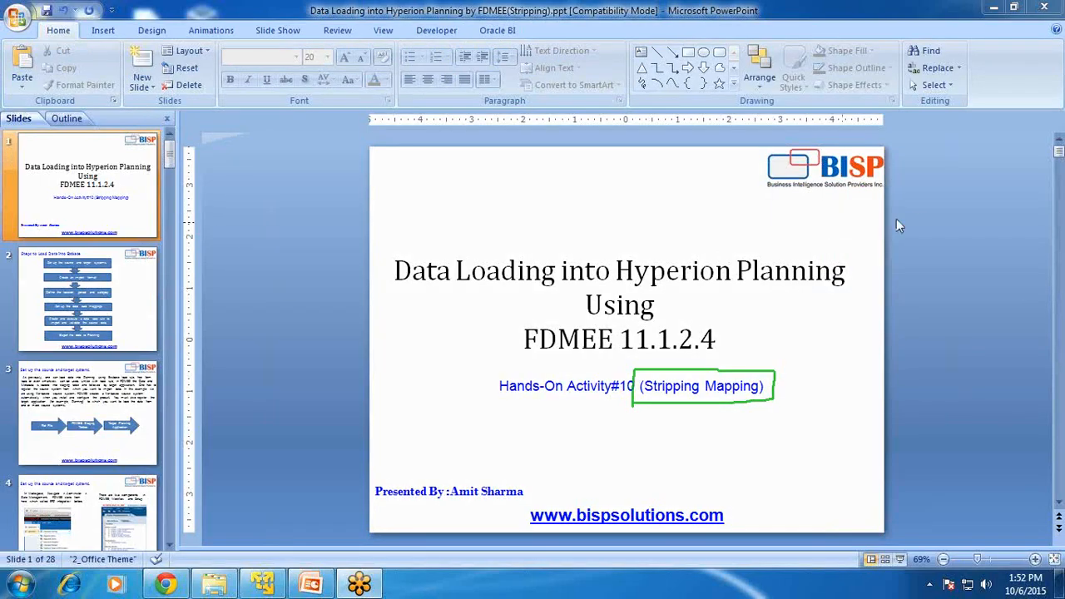
right_click(1008, 148)
left_click(987, 155)
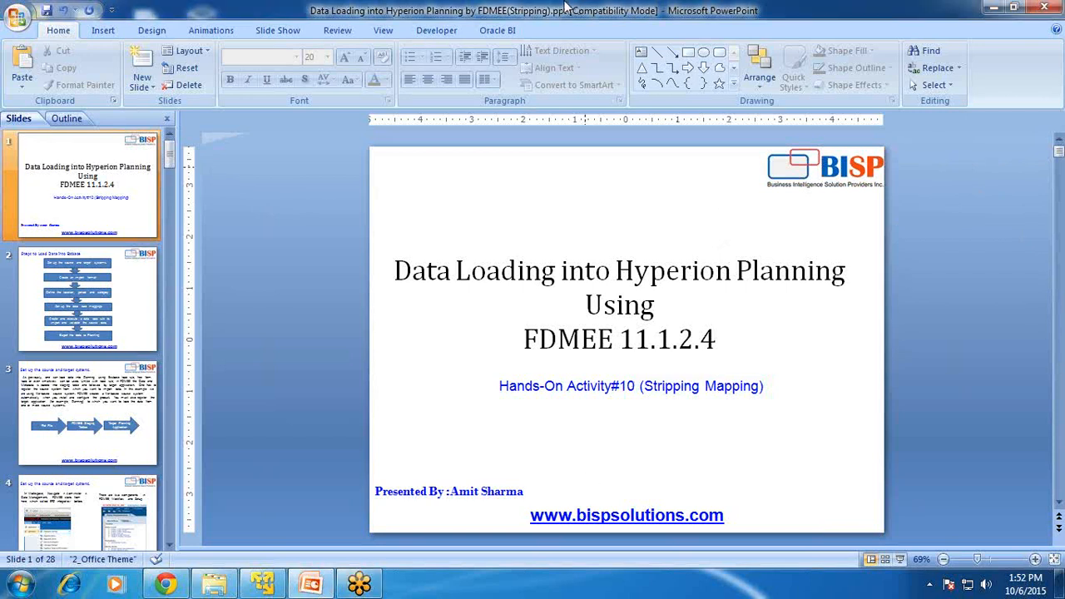
key("End")
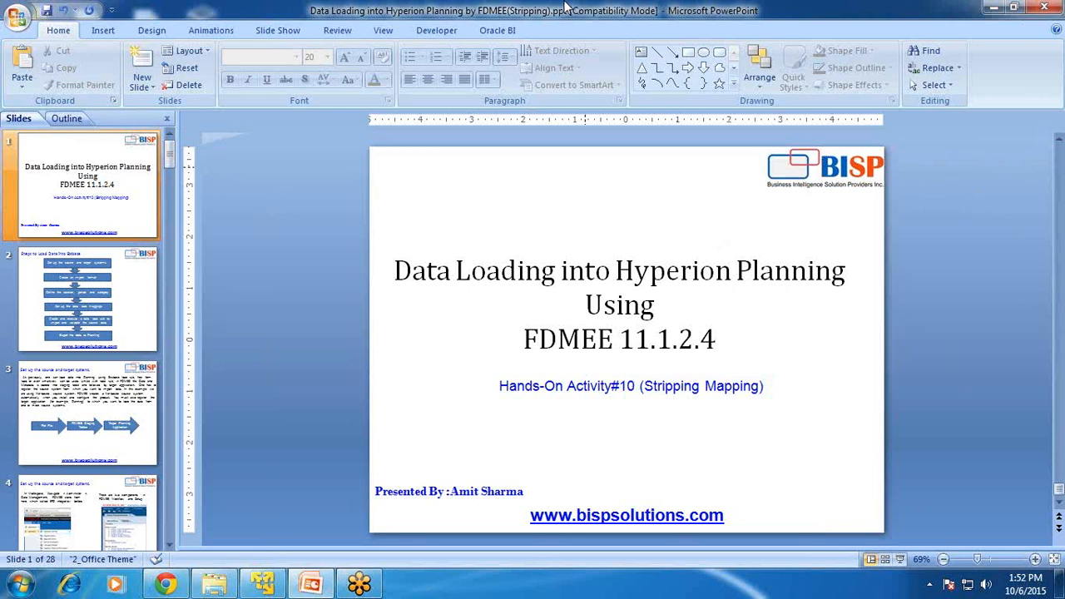